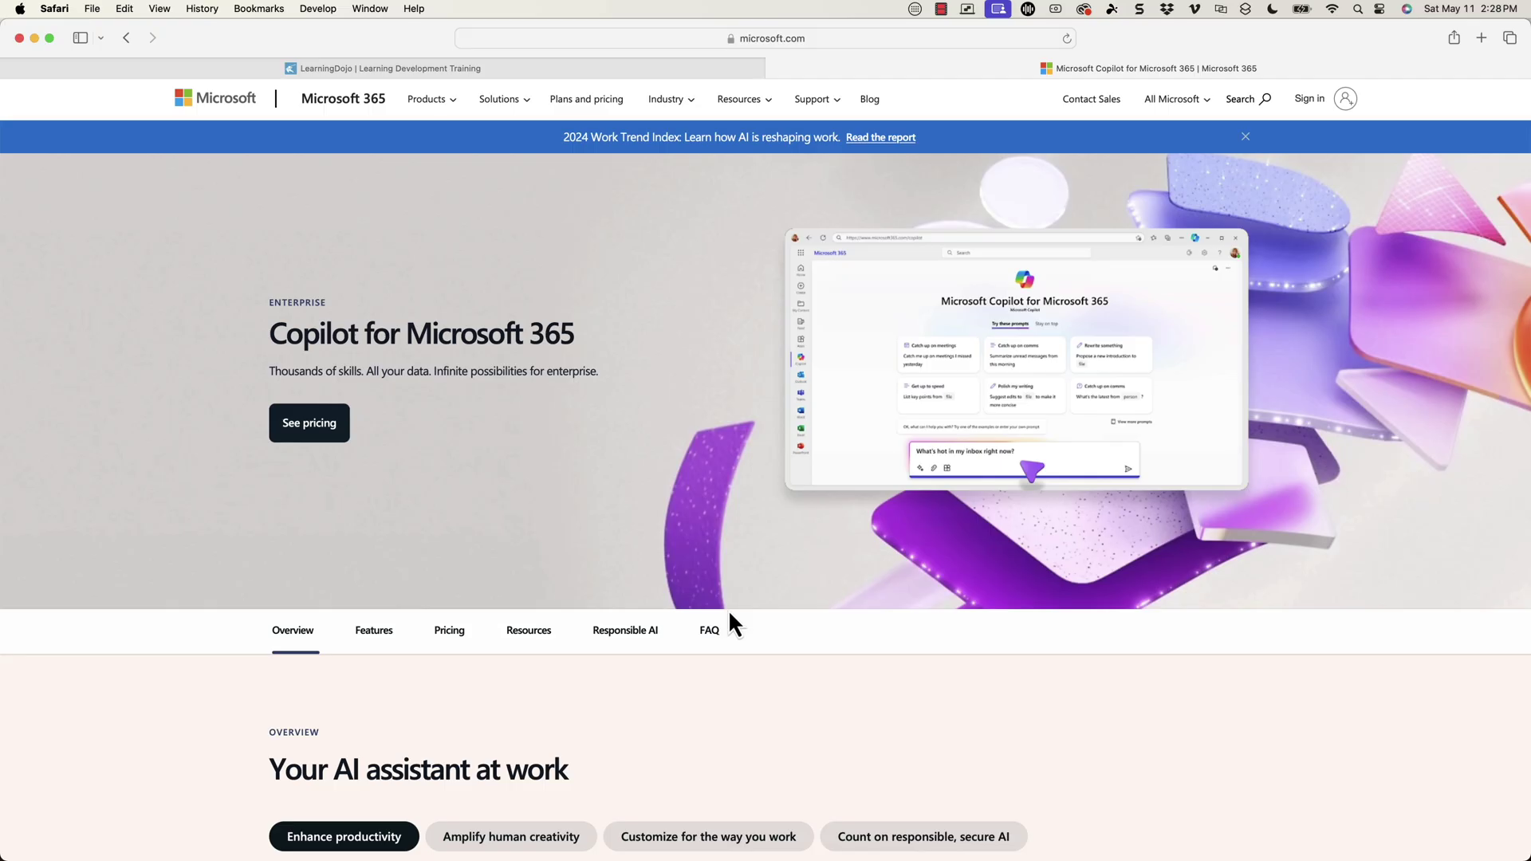
Jump to the Copilot pricing section showing $30.00 per user/month with annual subscription
click(830, 42)
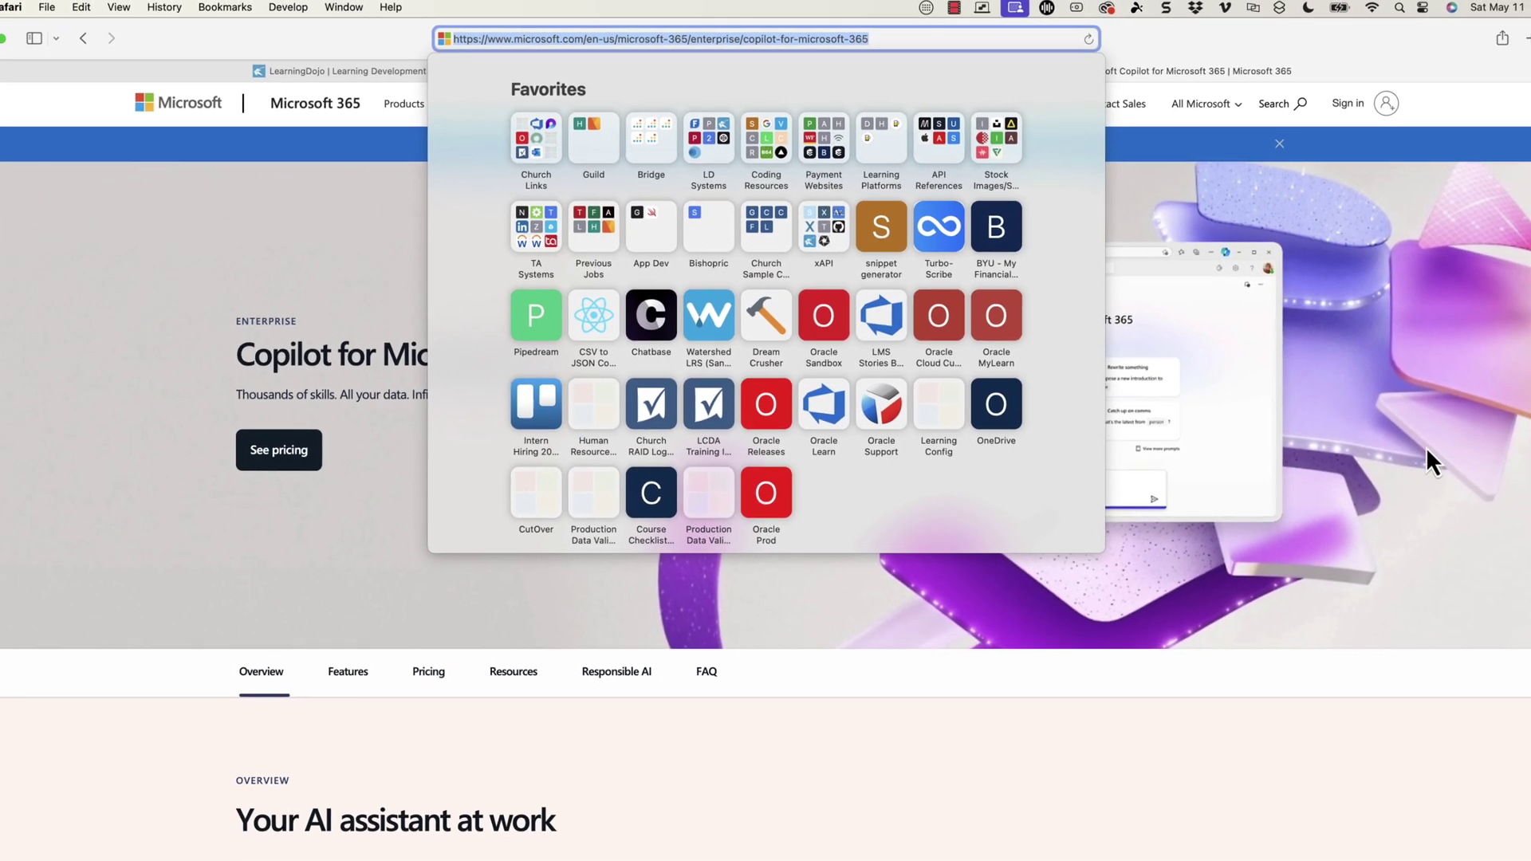
click(1023, 482)
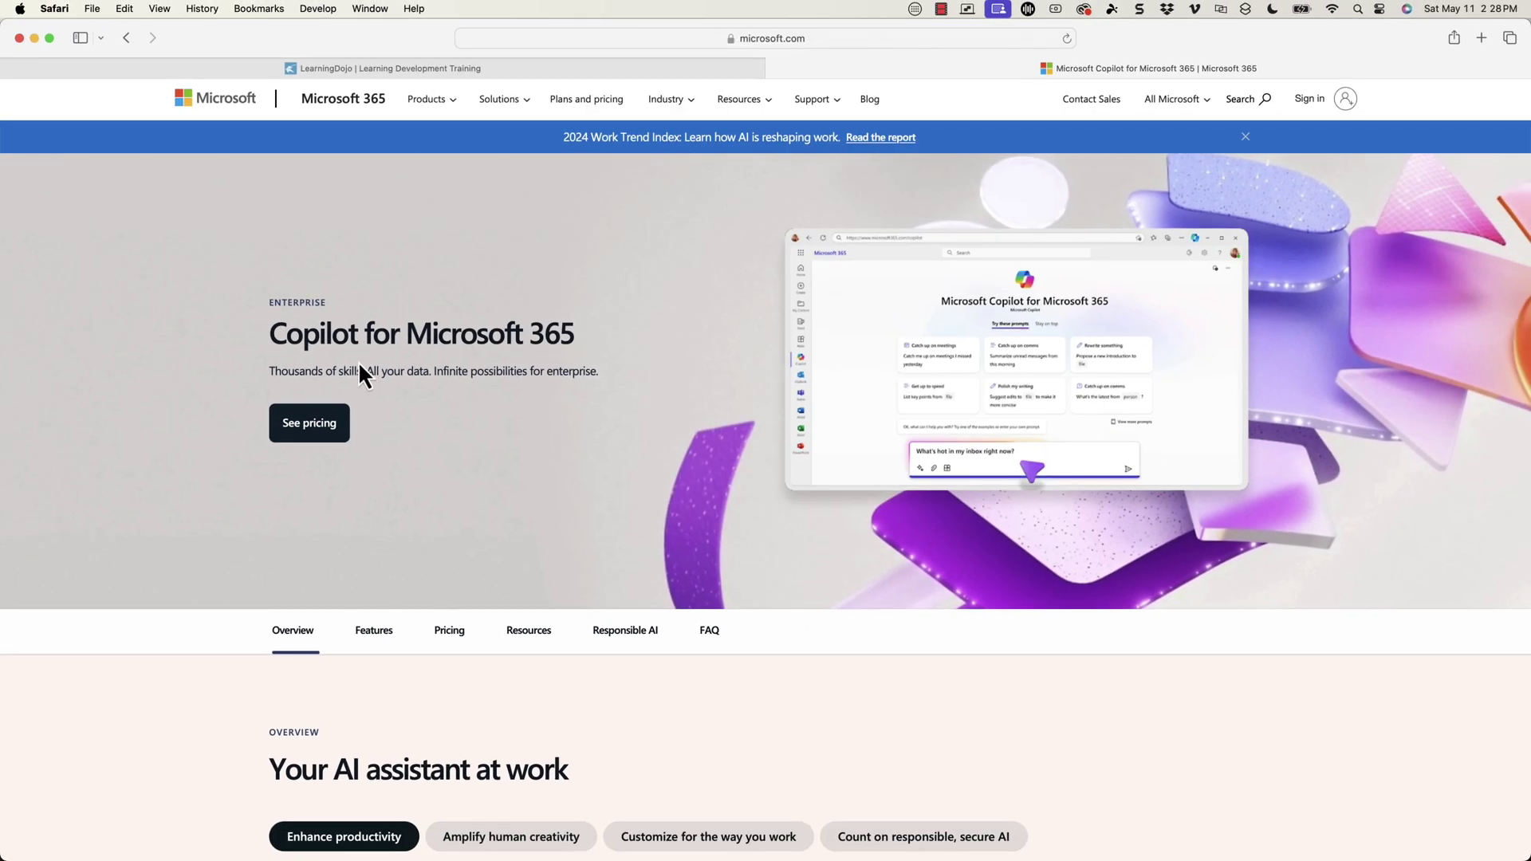
click(318, 437)
scroll(523, 492, down, 2)
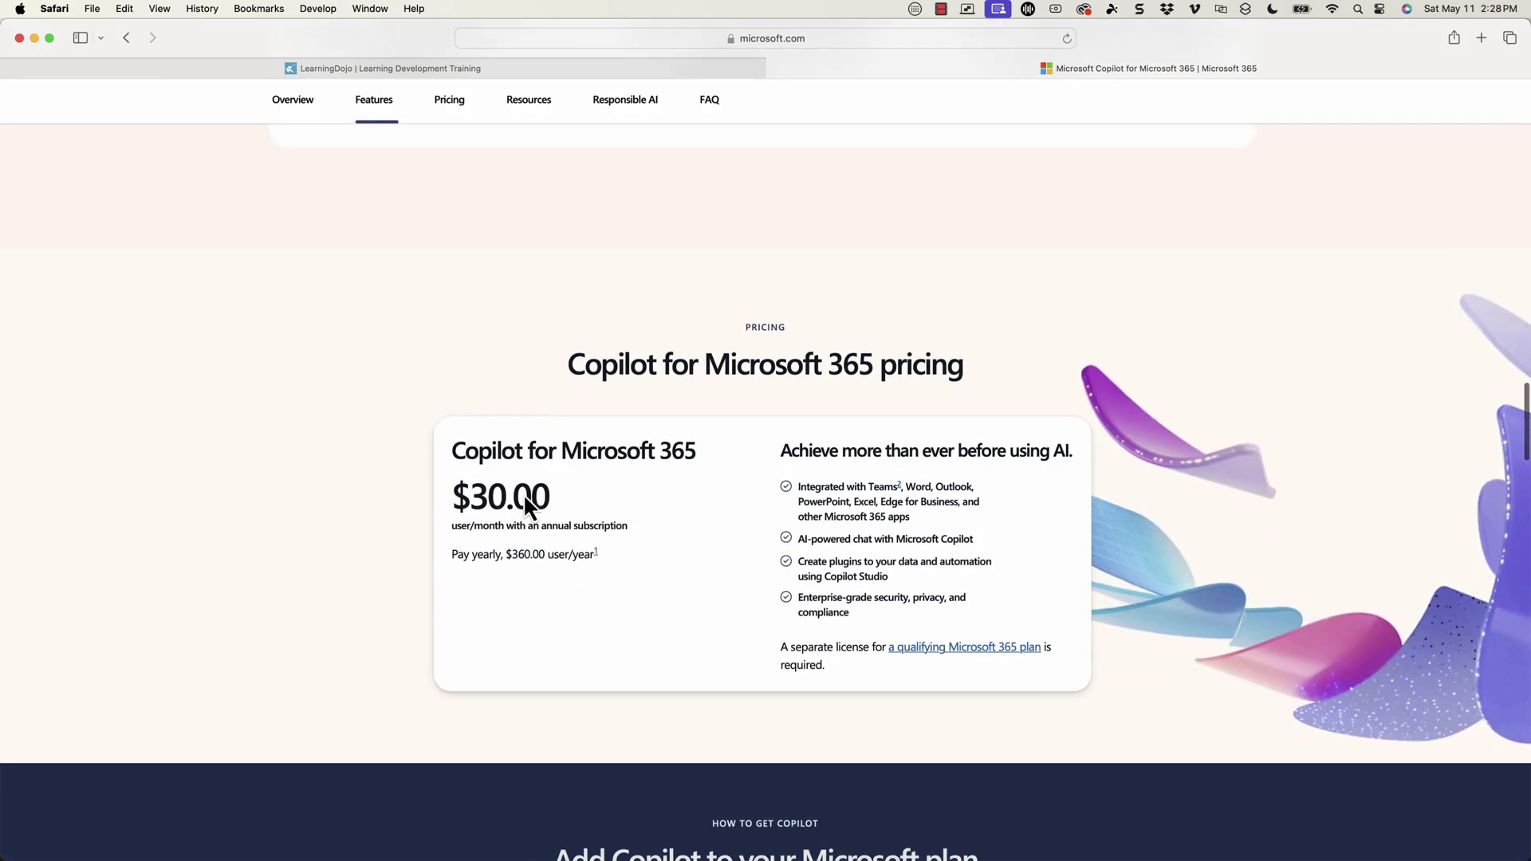
drag(687, 363, 787, 363)
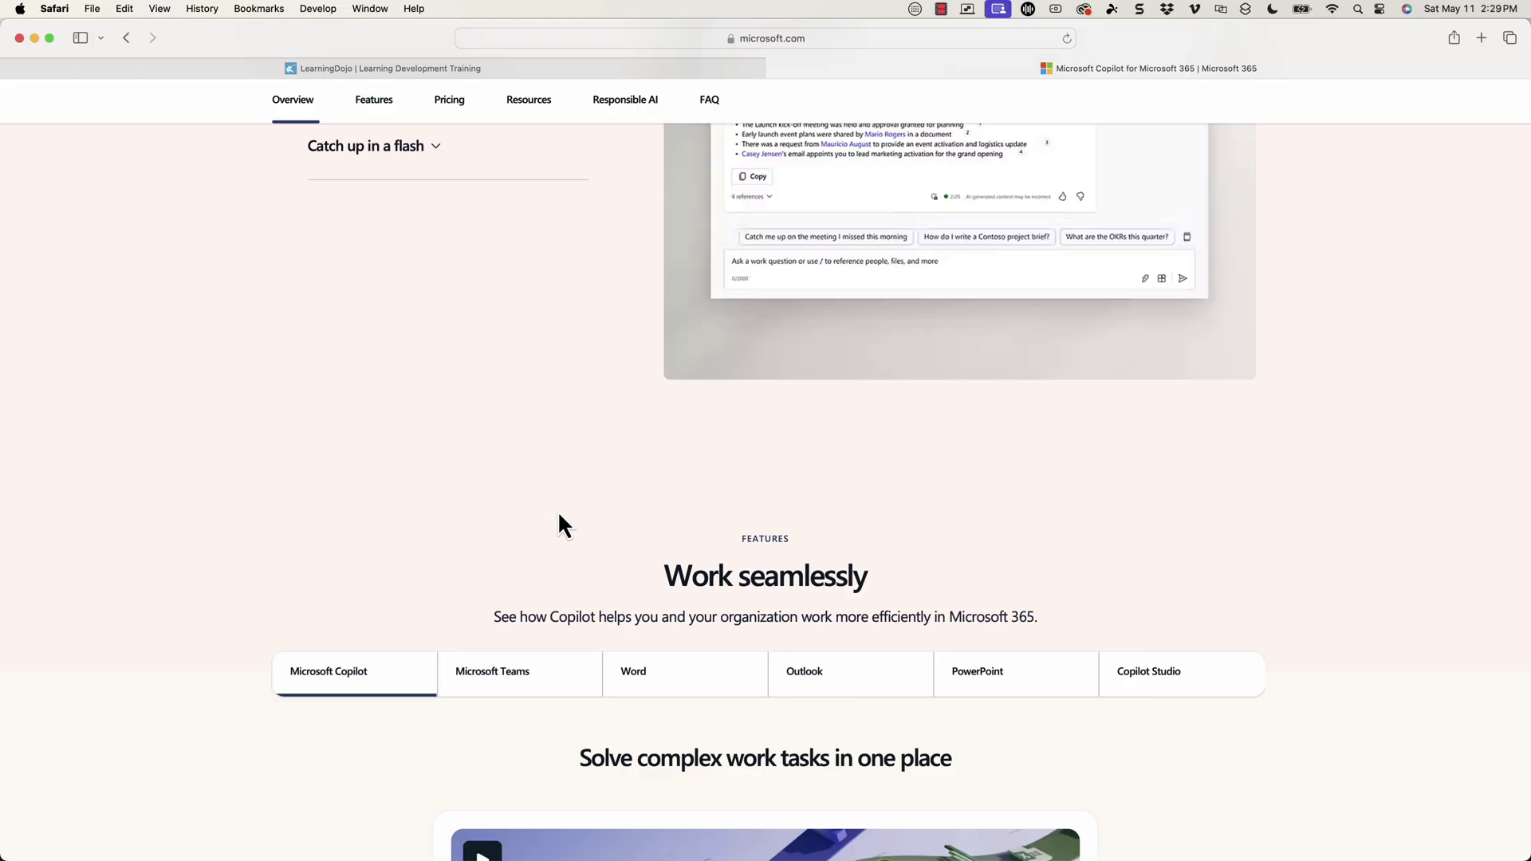
Switch to the blank PowerPoint presentation and open the Copilot pane from the Home ribbon
scroll(575, 478, up, 15)
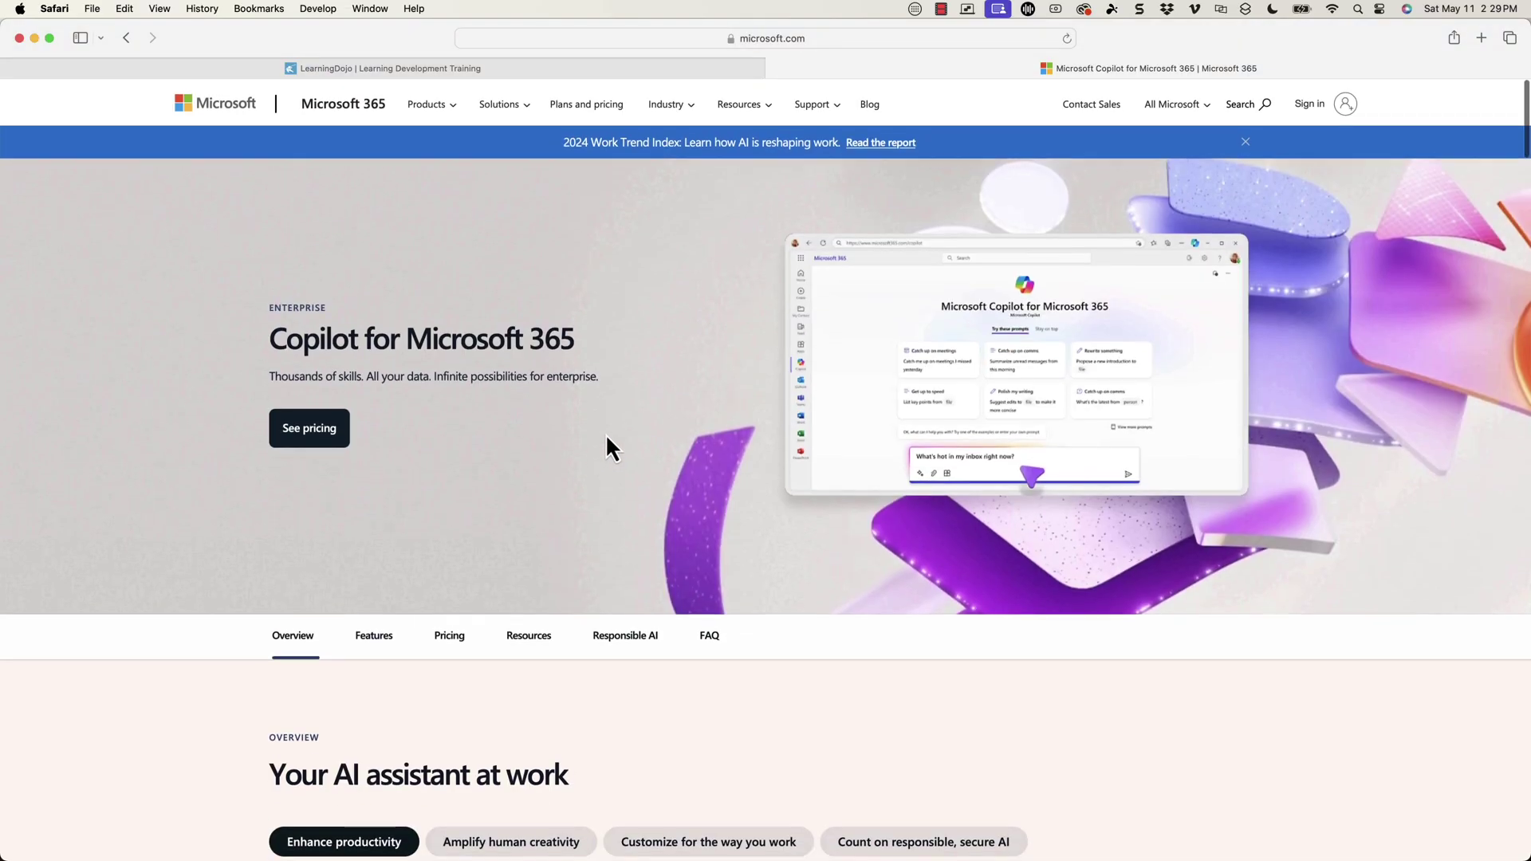
key(ctrl+Left)
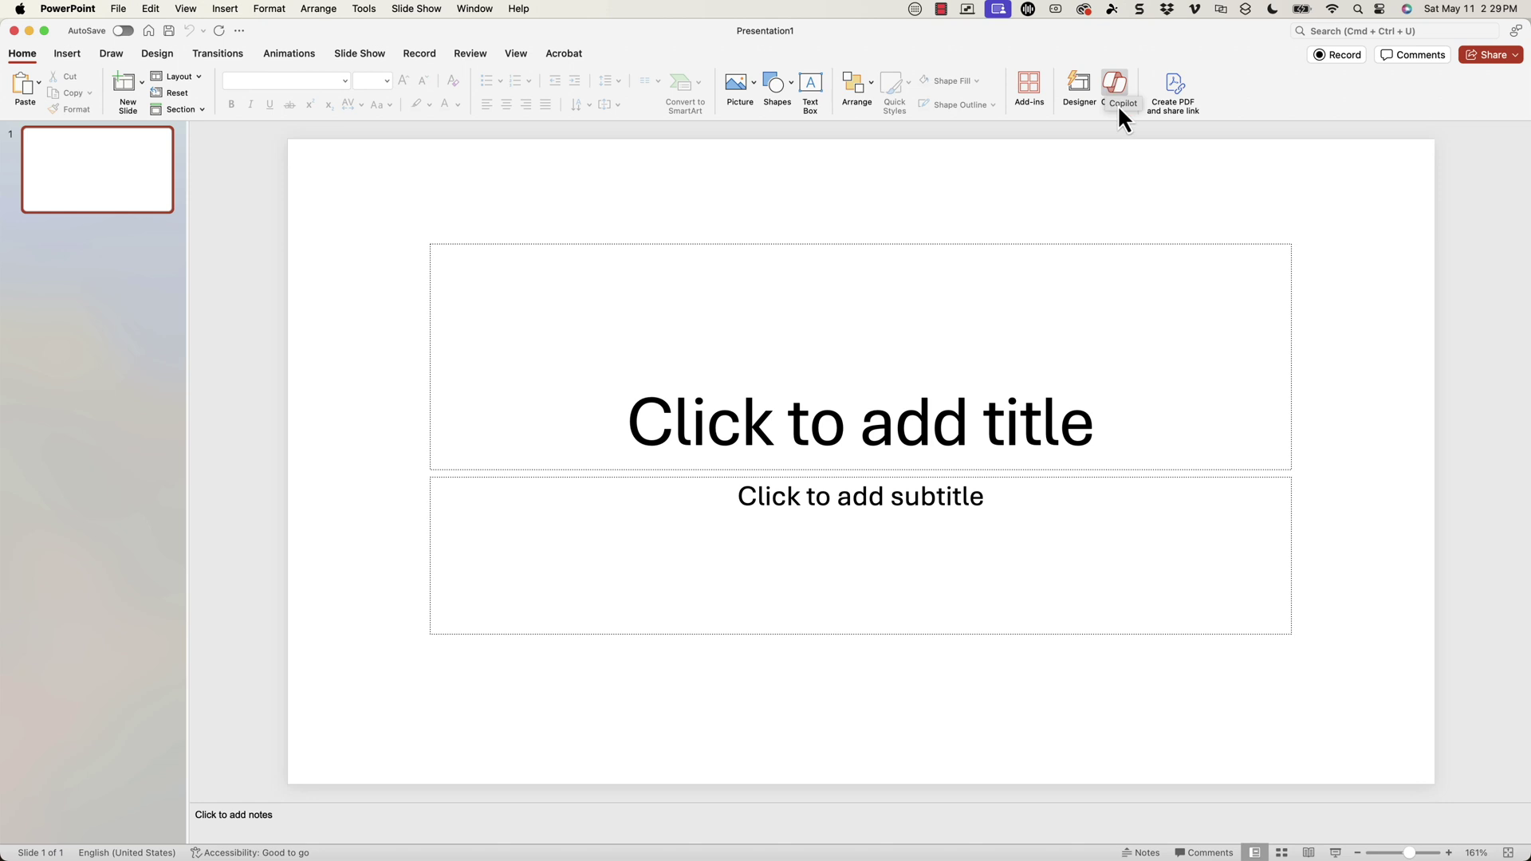
click(1117, 88)
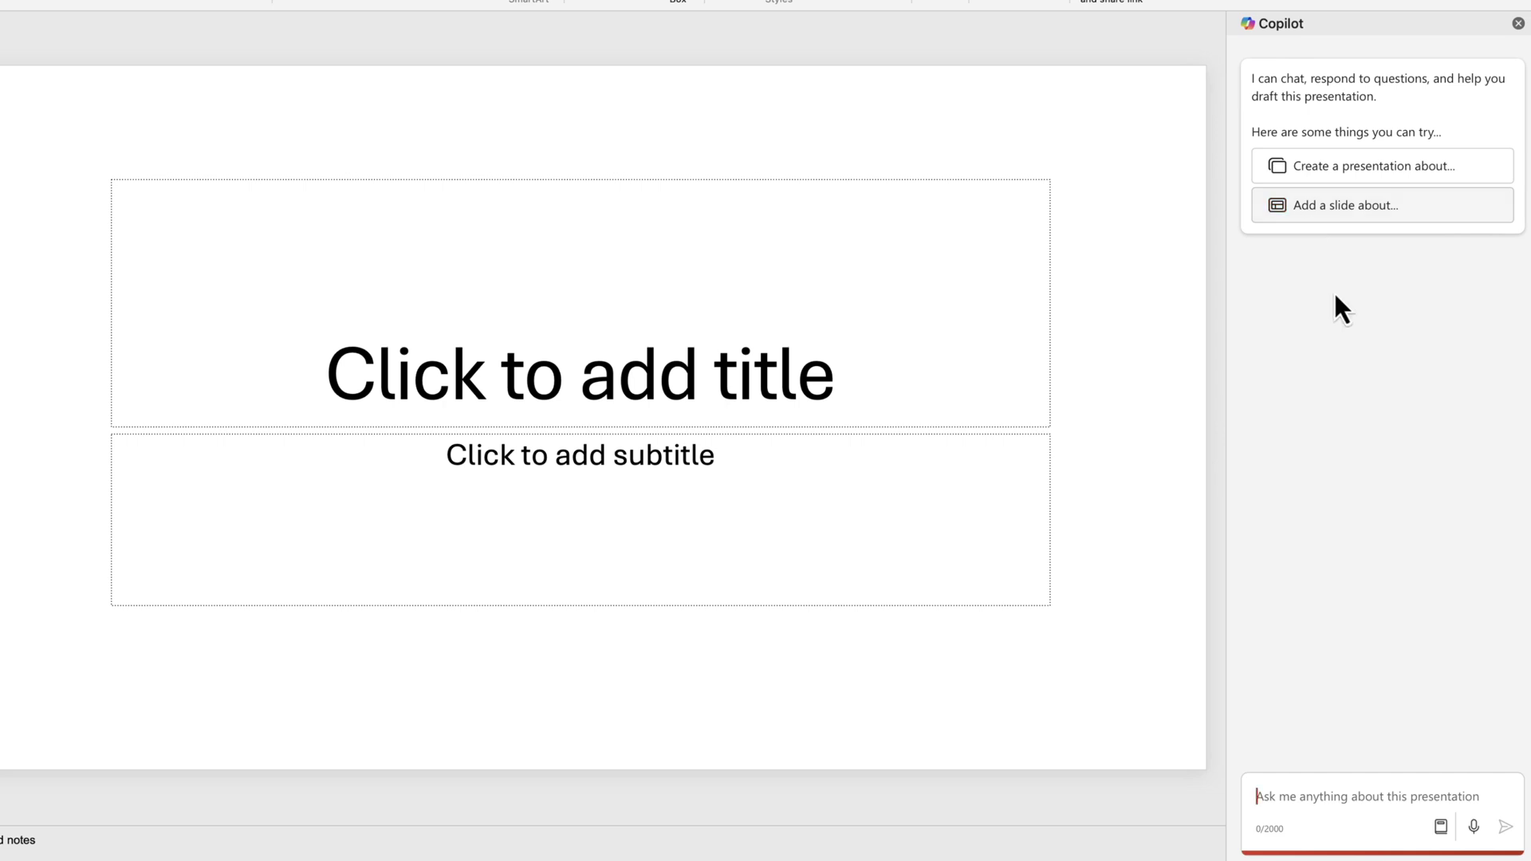
click(1443, 828)
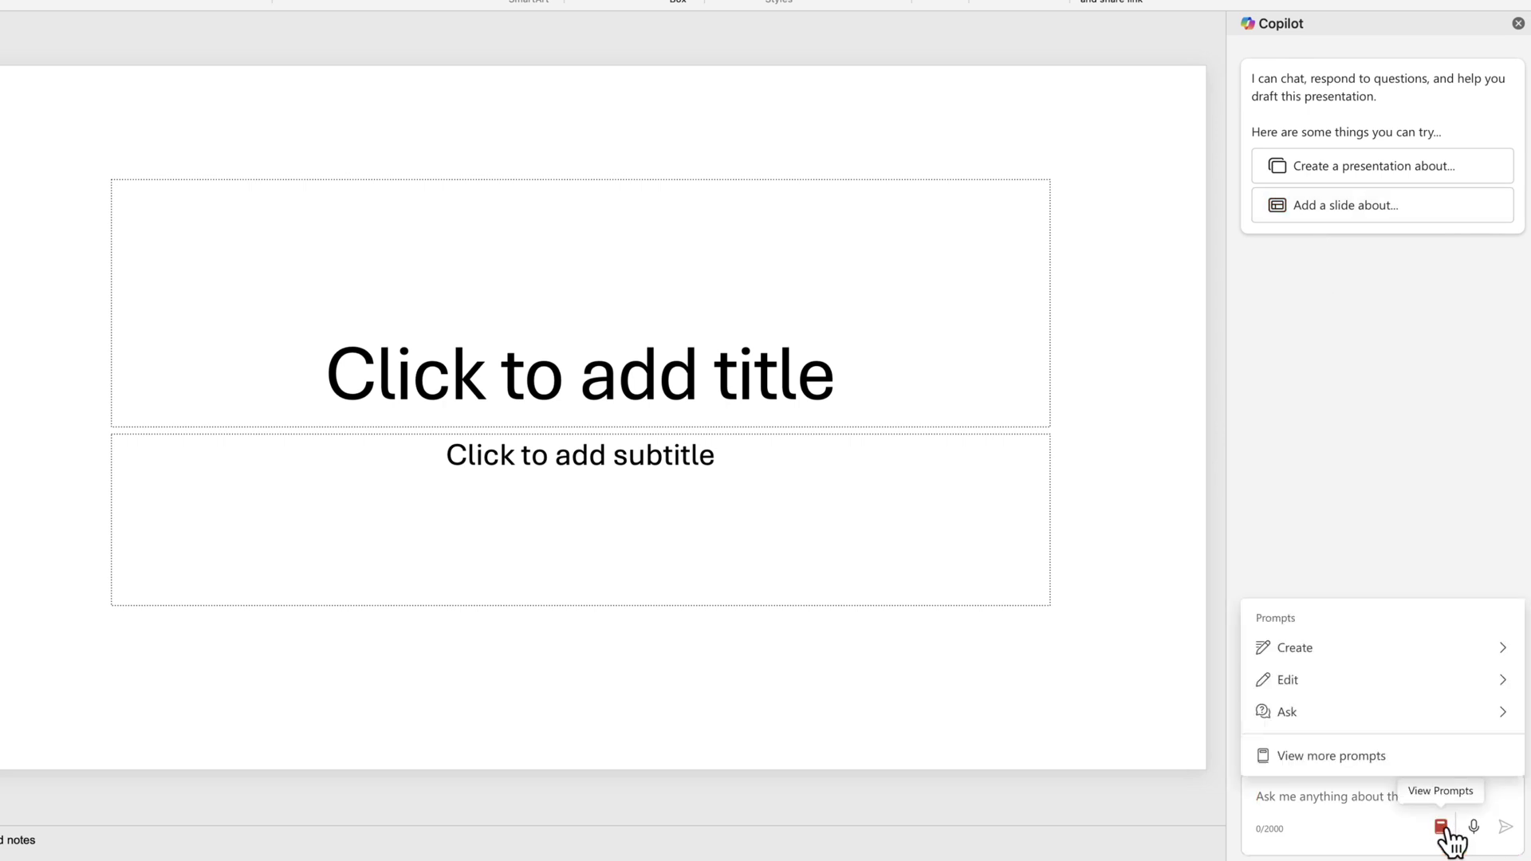
click(1330, 648)
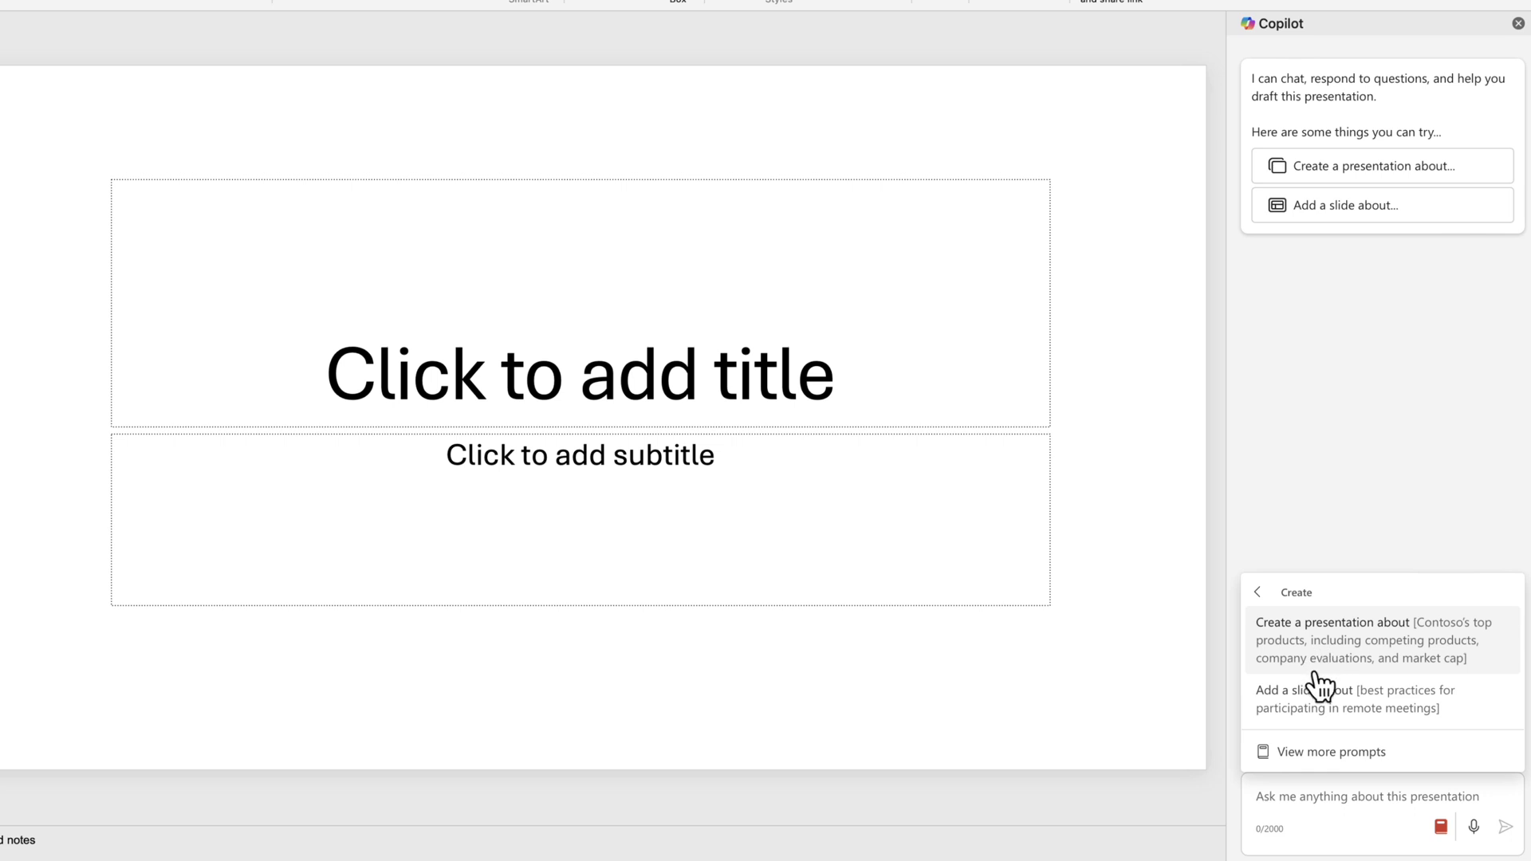
click(1257, 593)
click(1288, 676)
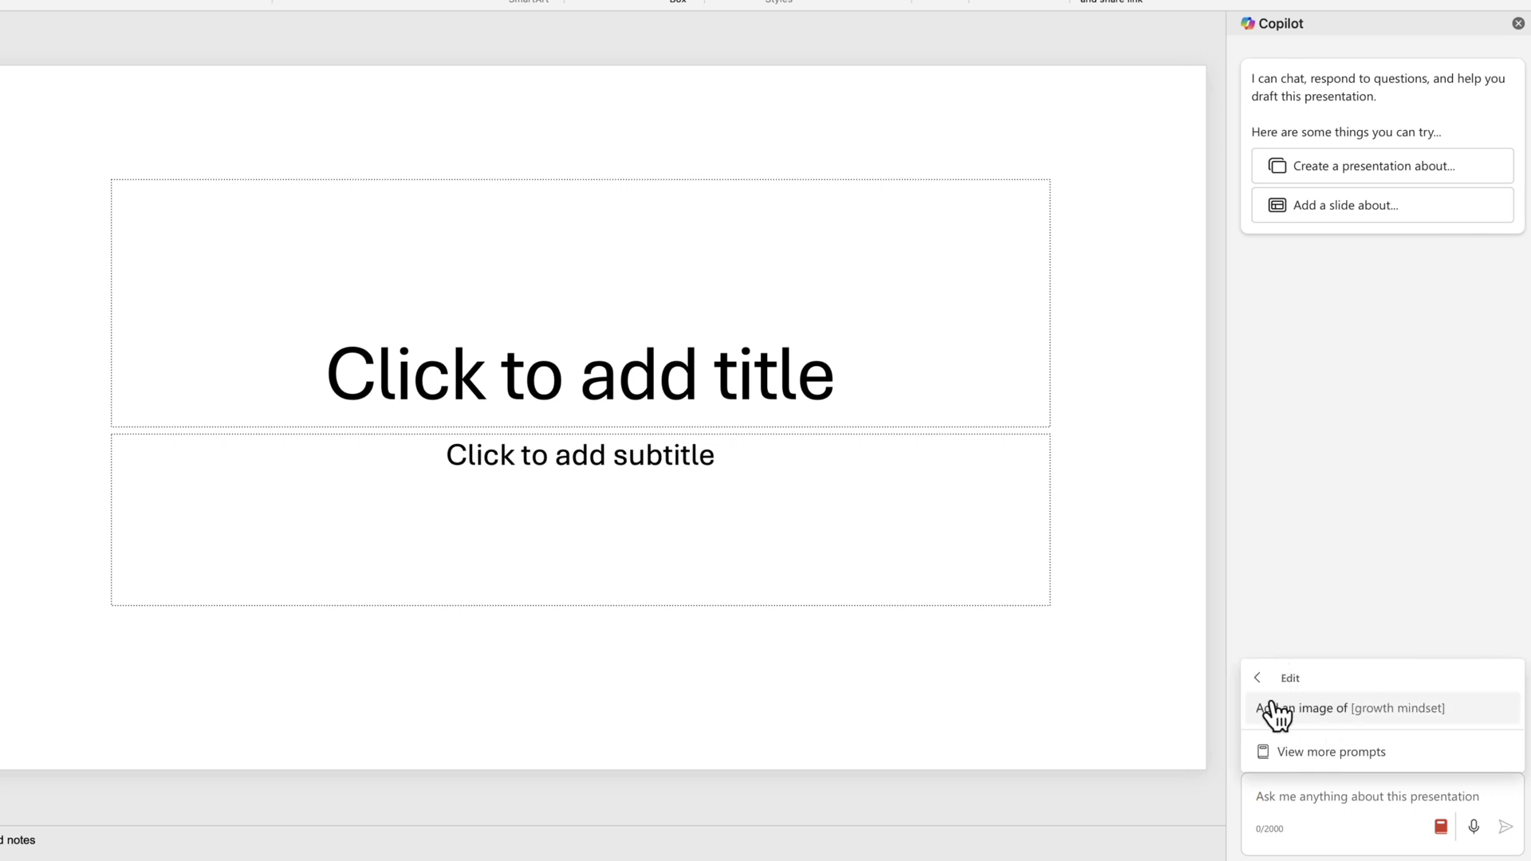
click(1259, 678)
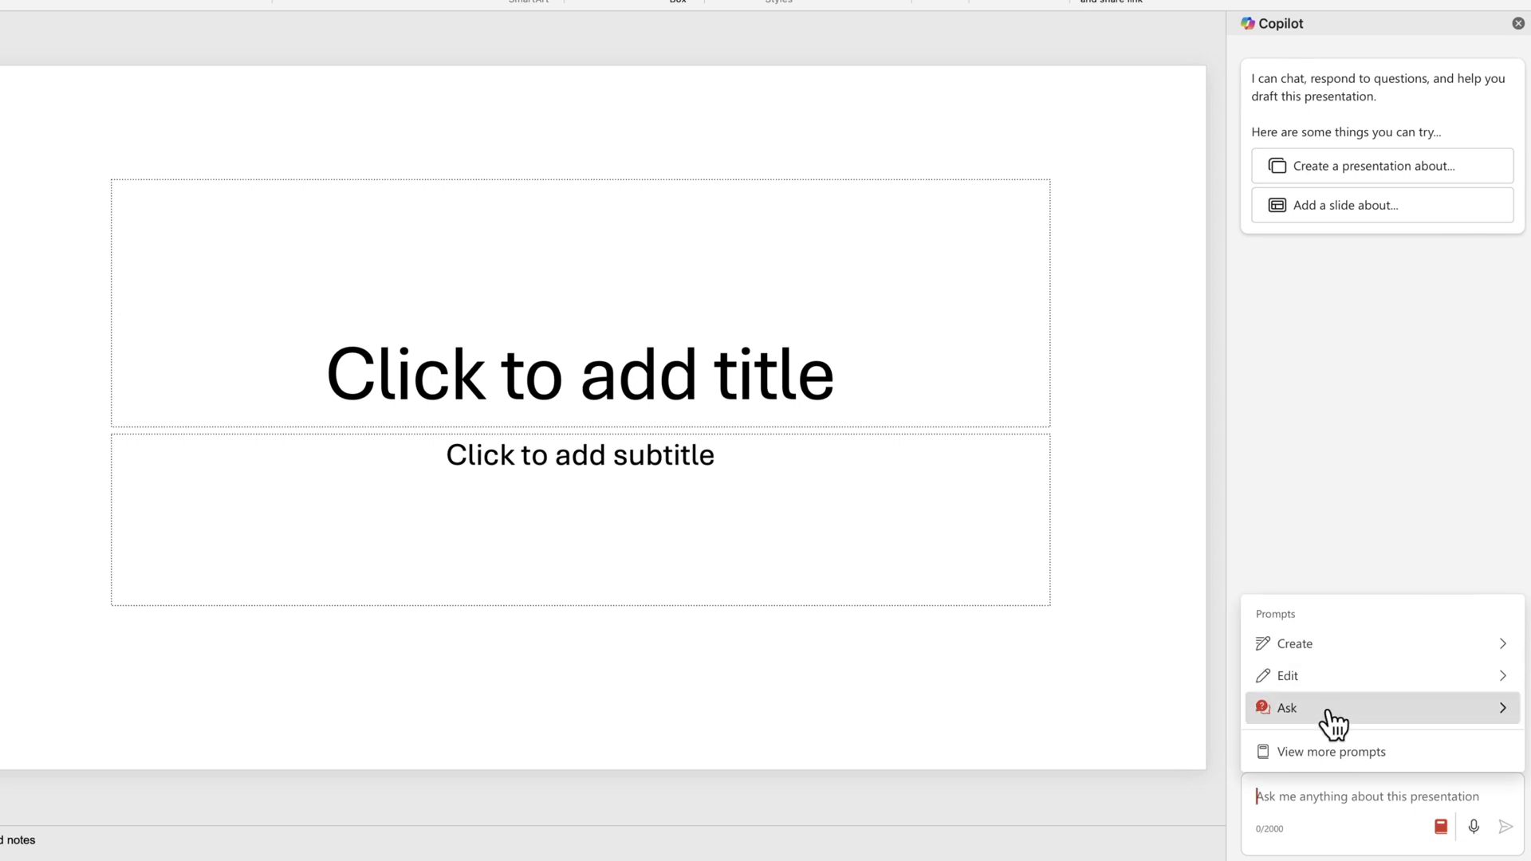
click(1309, 707)
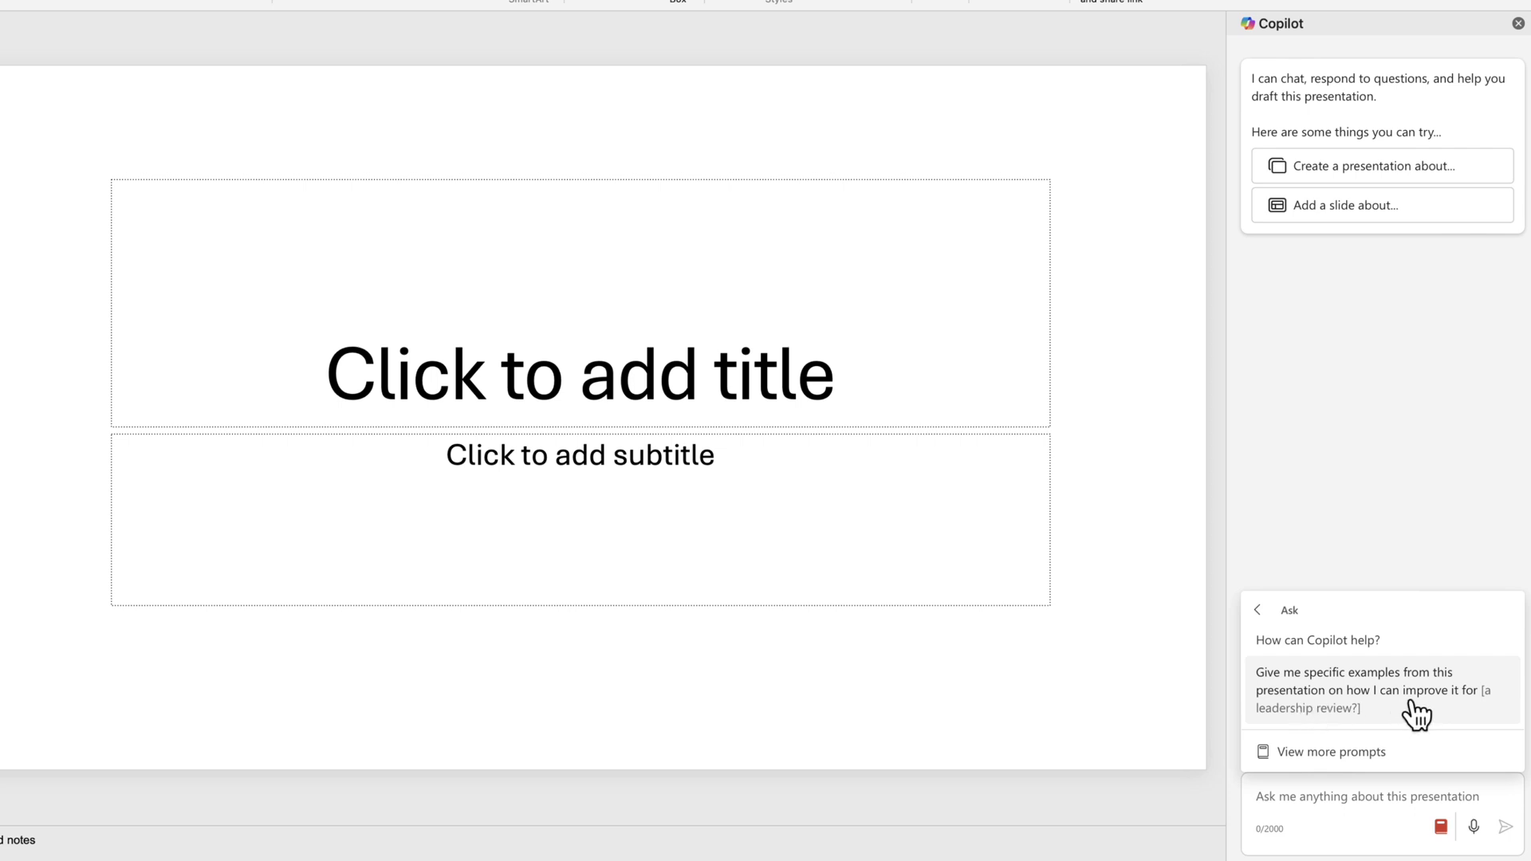
click(1258, 611)
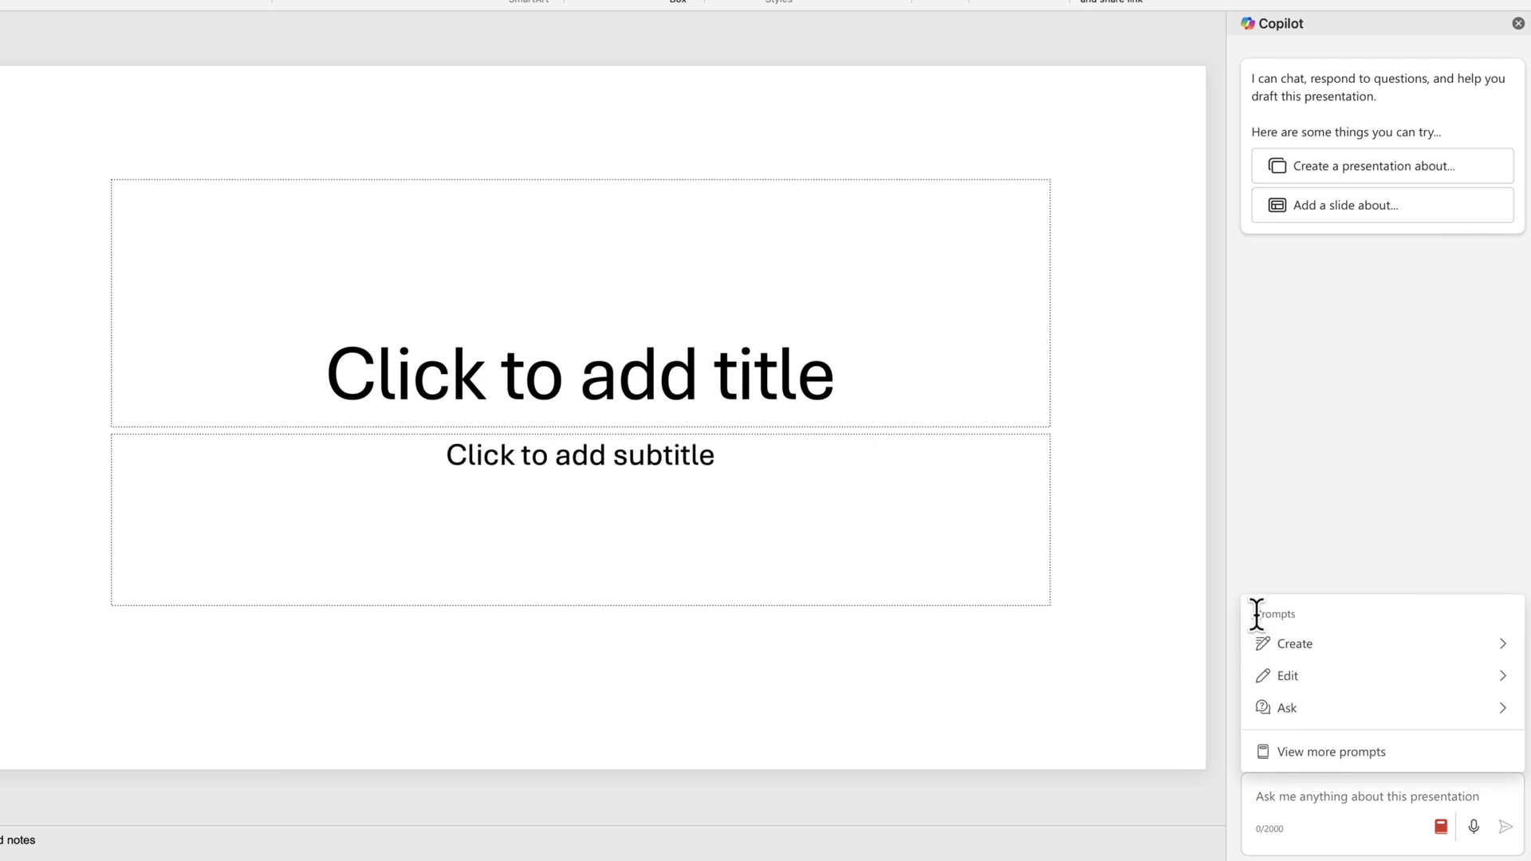
click(1343, 797)
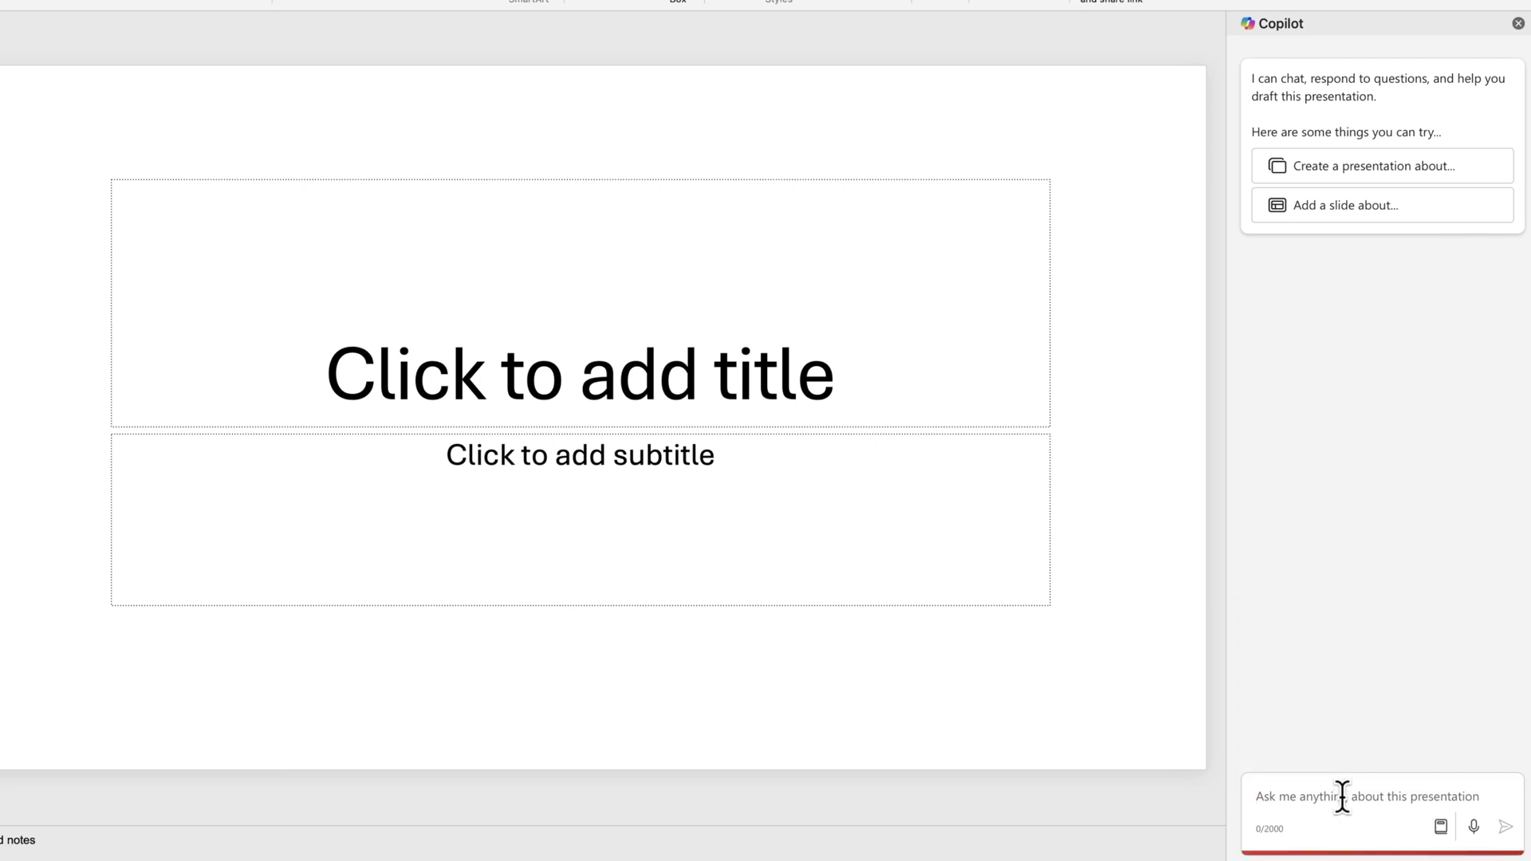
Ask Copilot to 'Create a presentation on avoiding harassment in the workplace.'
text(Create a presentation on avoiding har)
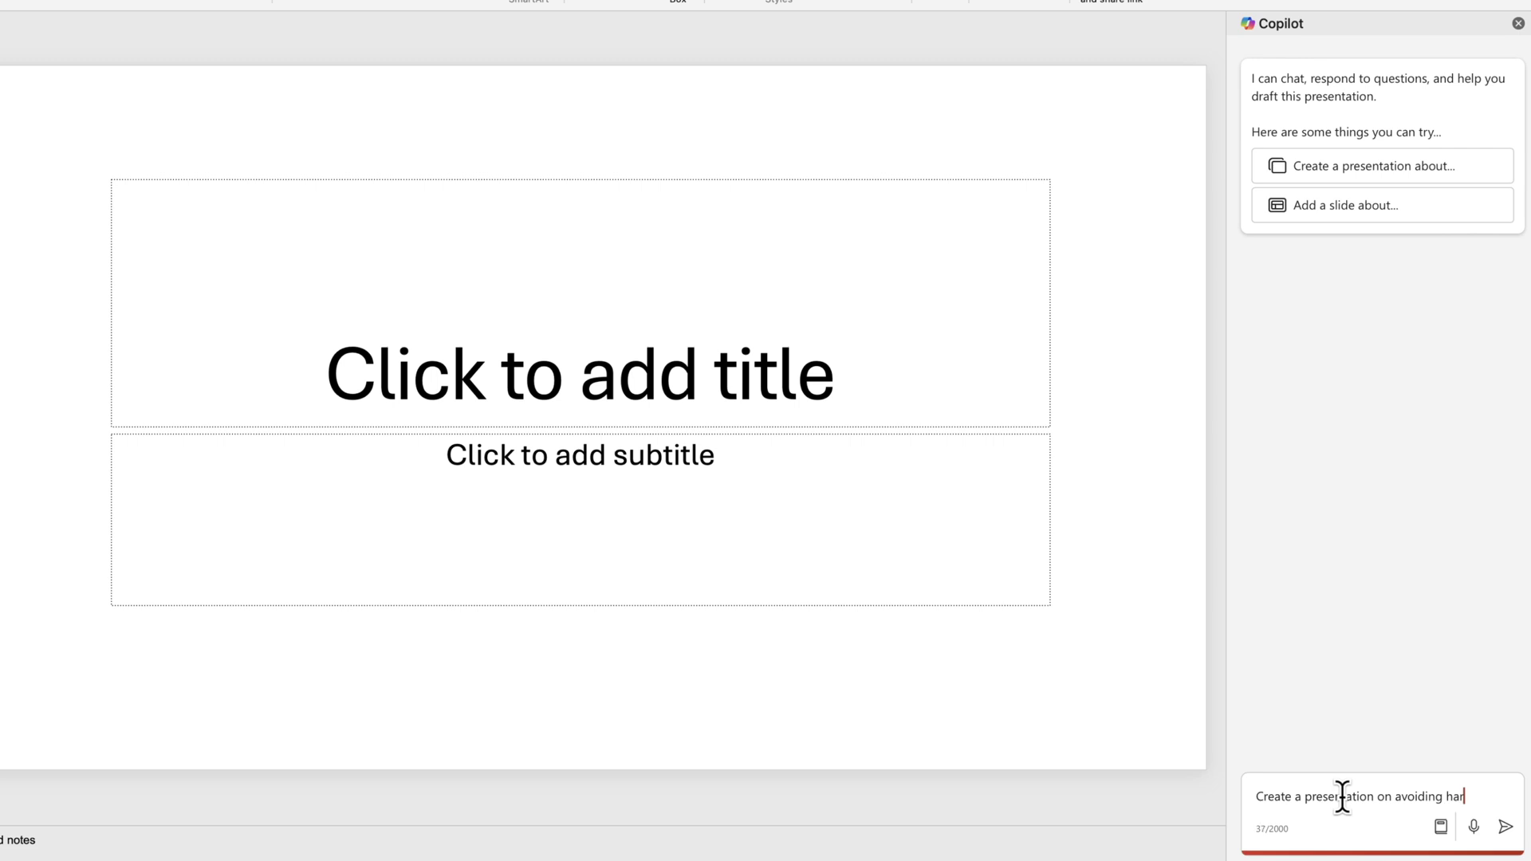
text(ment in the workplace.)
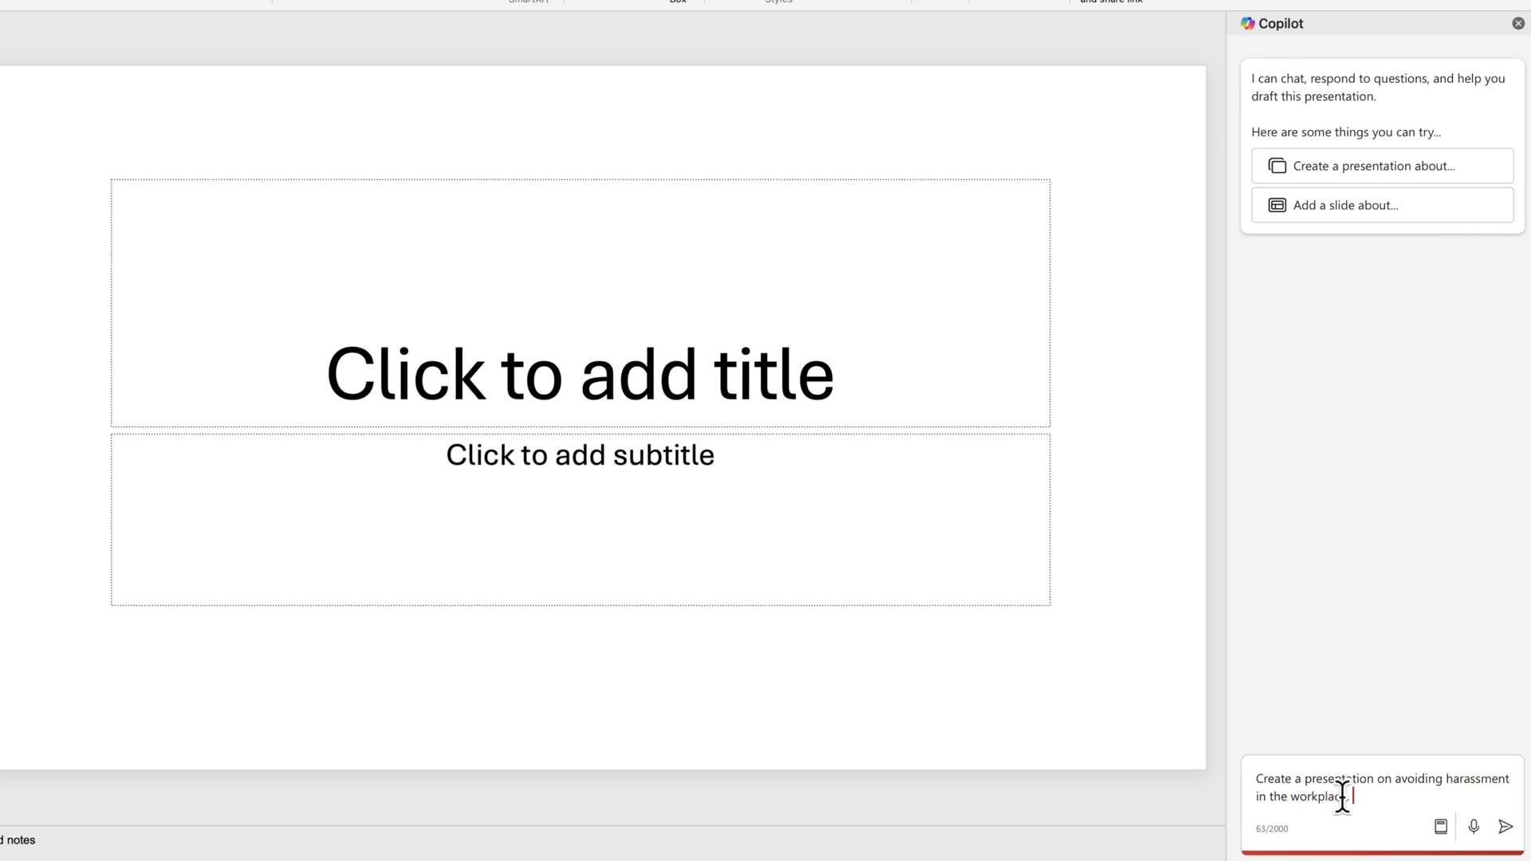
key(Return)
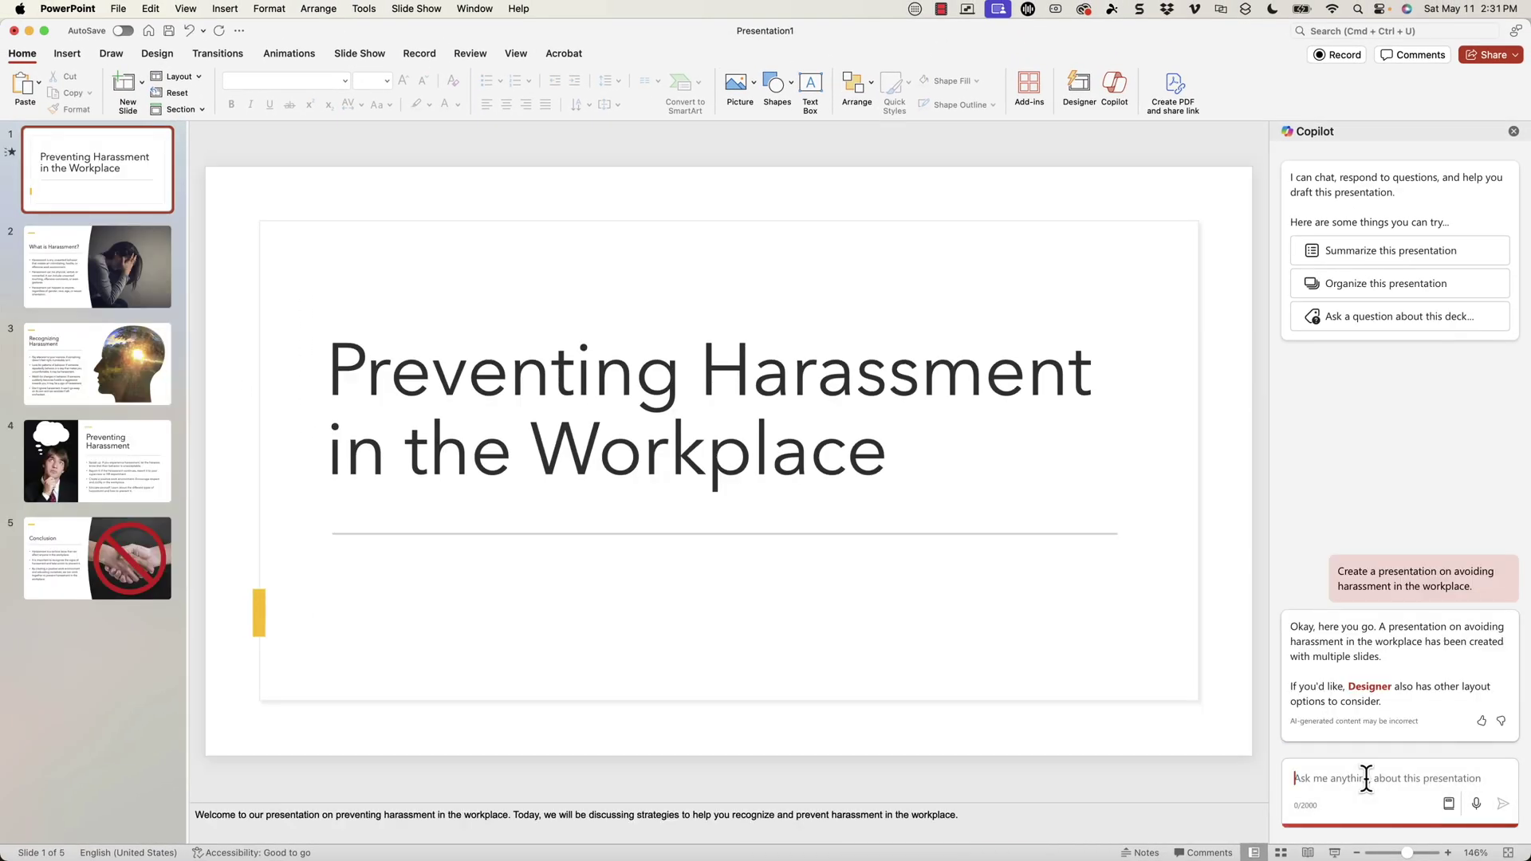
Review slides 2–5 (What is Harassment?, Recognizing, Preventing, Conclusion), then return to slide 2
click(94, 267)
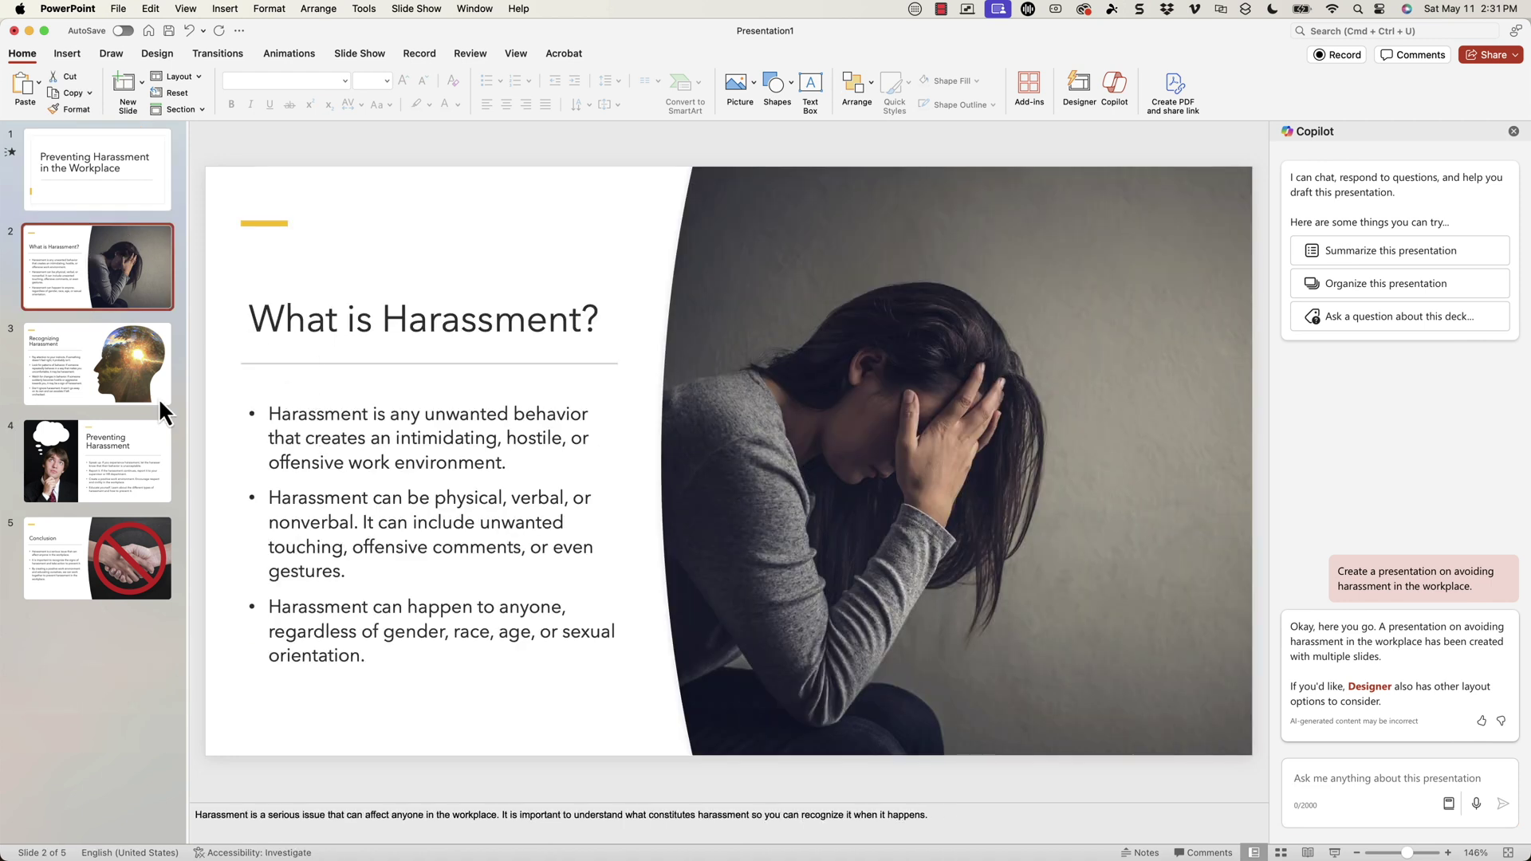
click(100, 343)
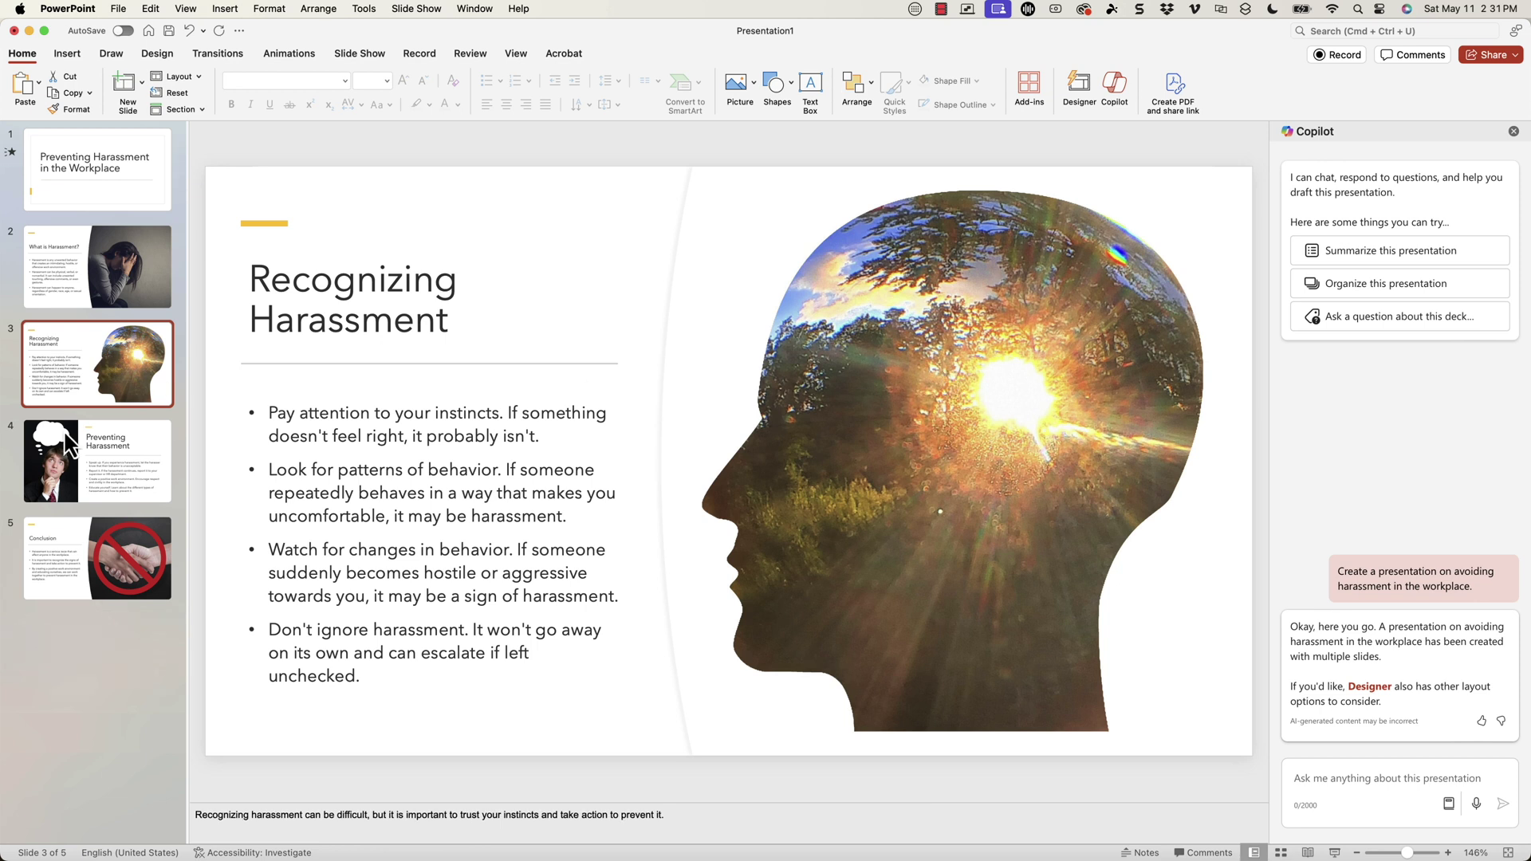
click(132, 462)
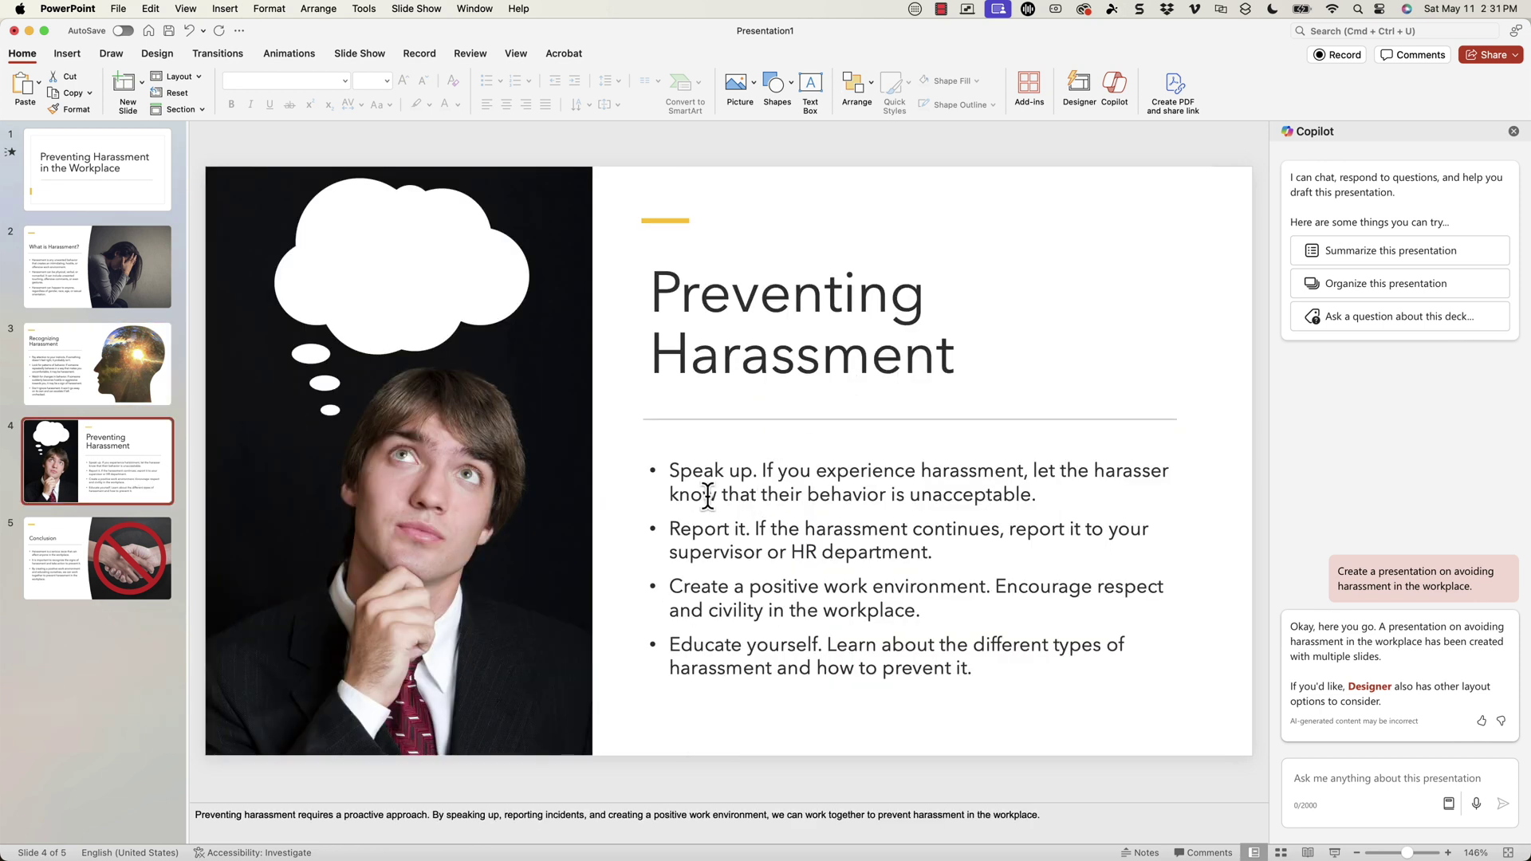
click(96, 556)
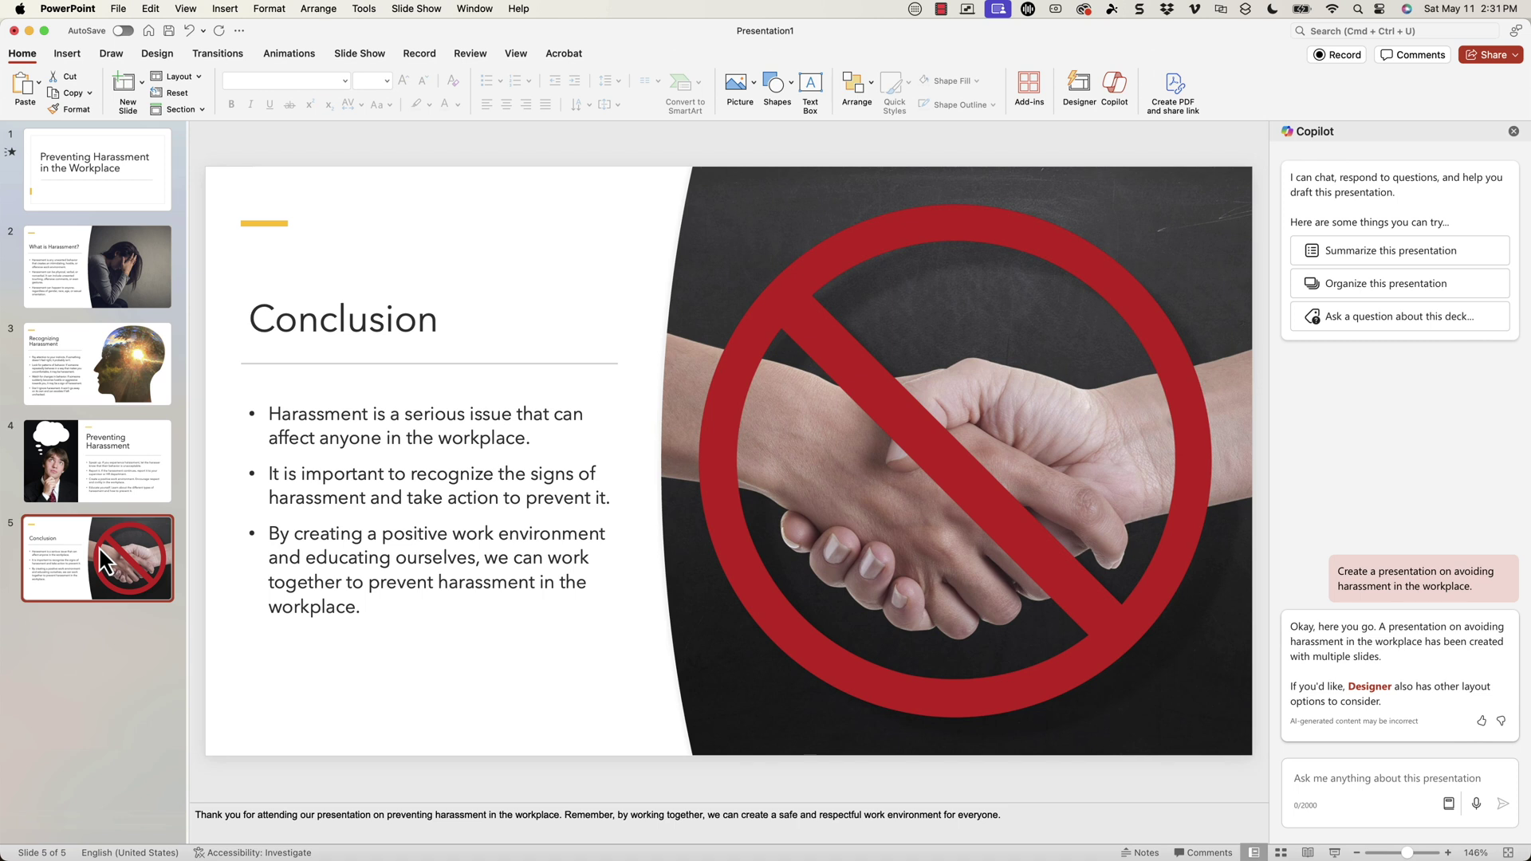
click(131, 279)
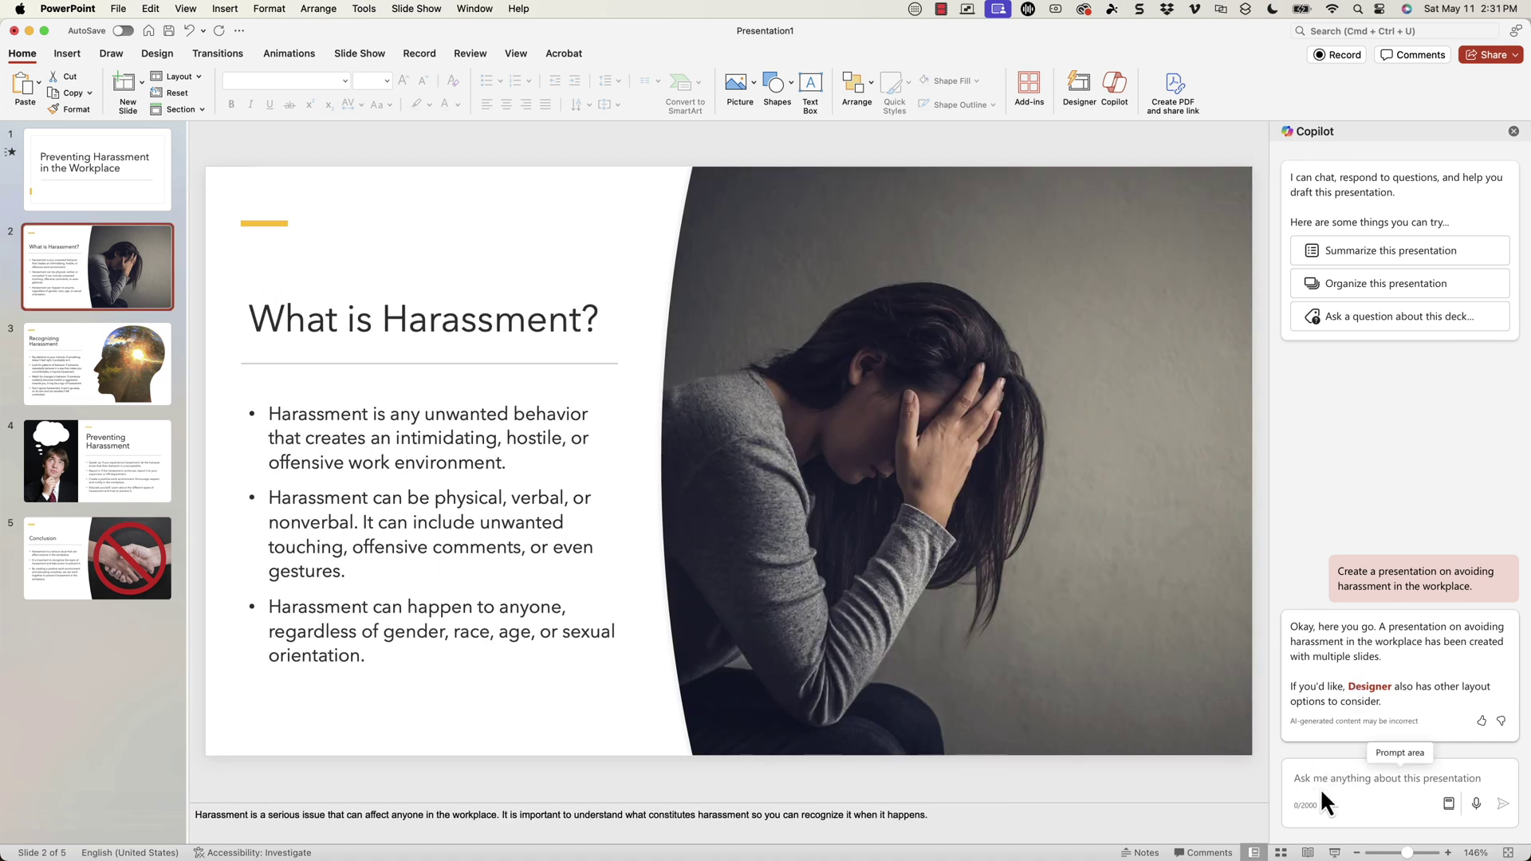
Apply the dark Designer layout to the What is Harassment? slide
click(1079, 83)
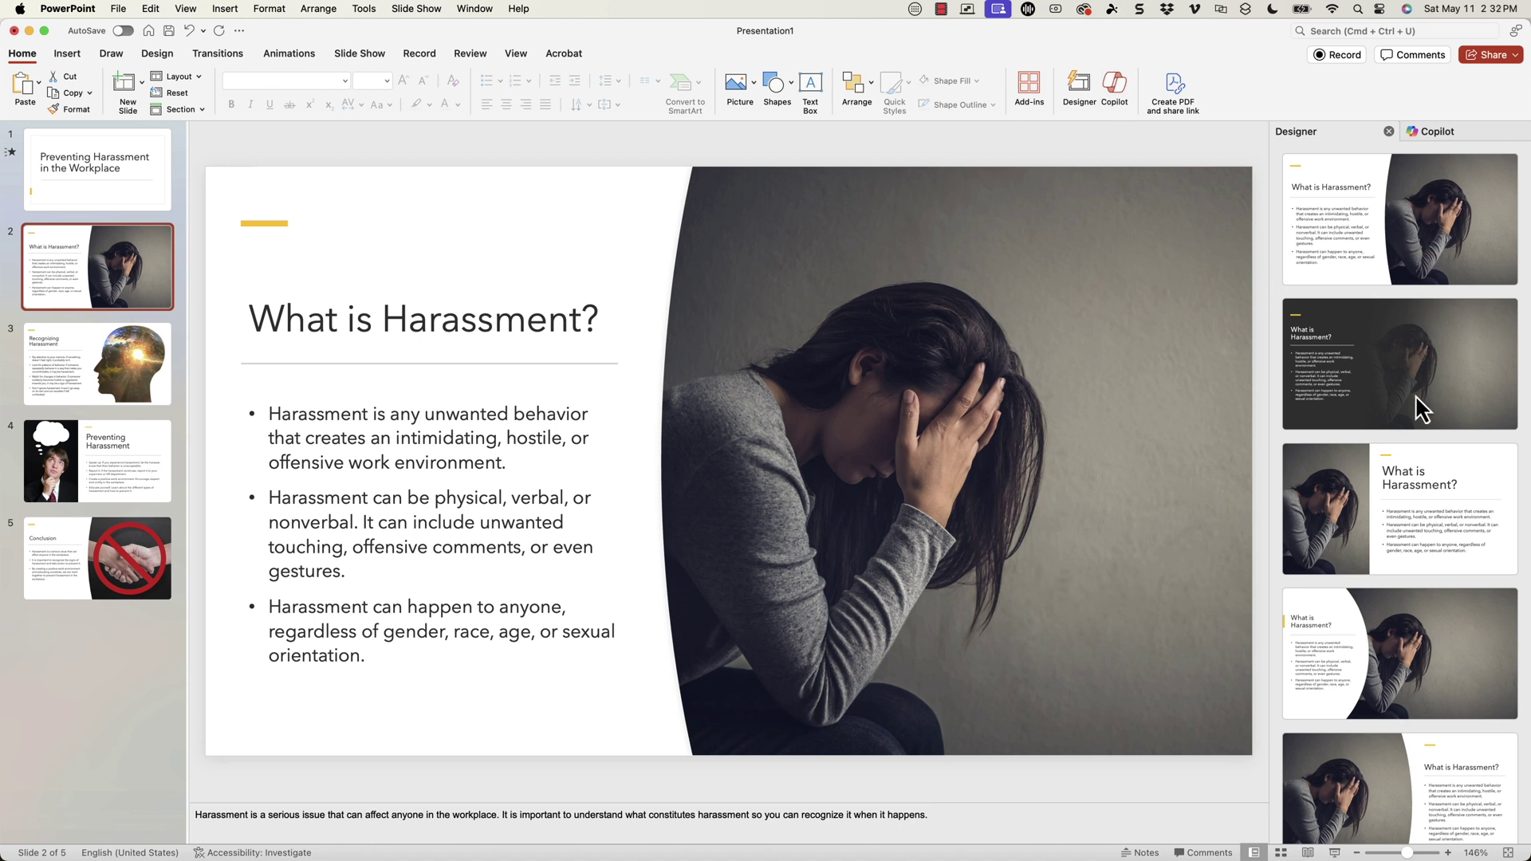
scroll(1403, 674, down, 5)
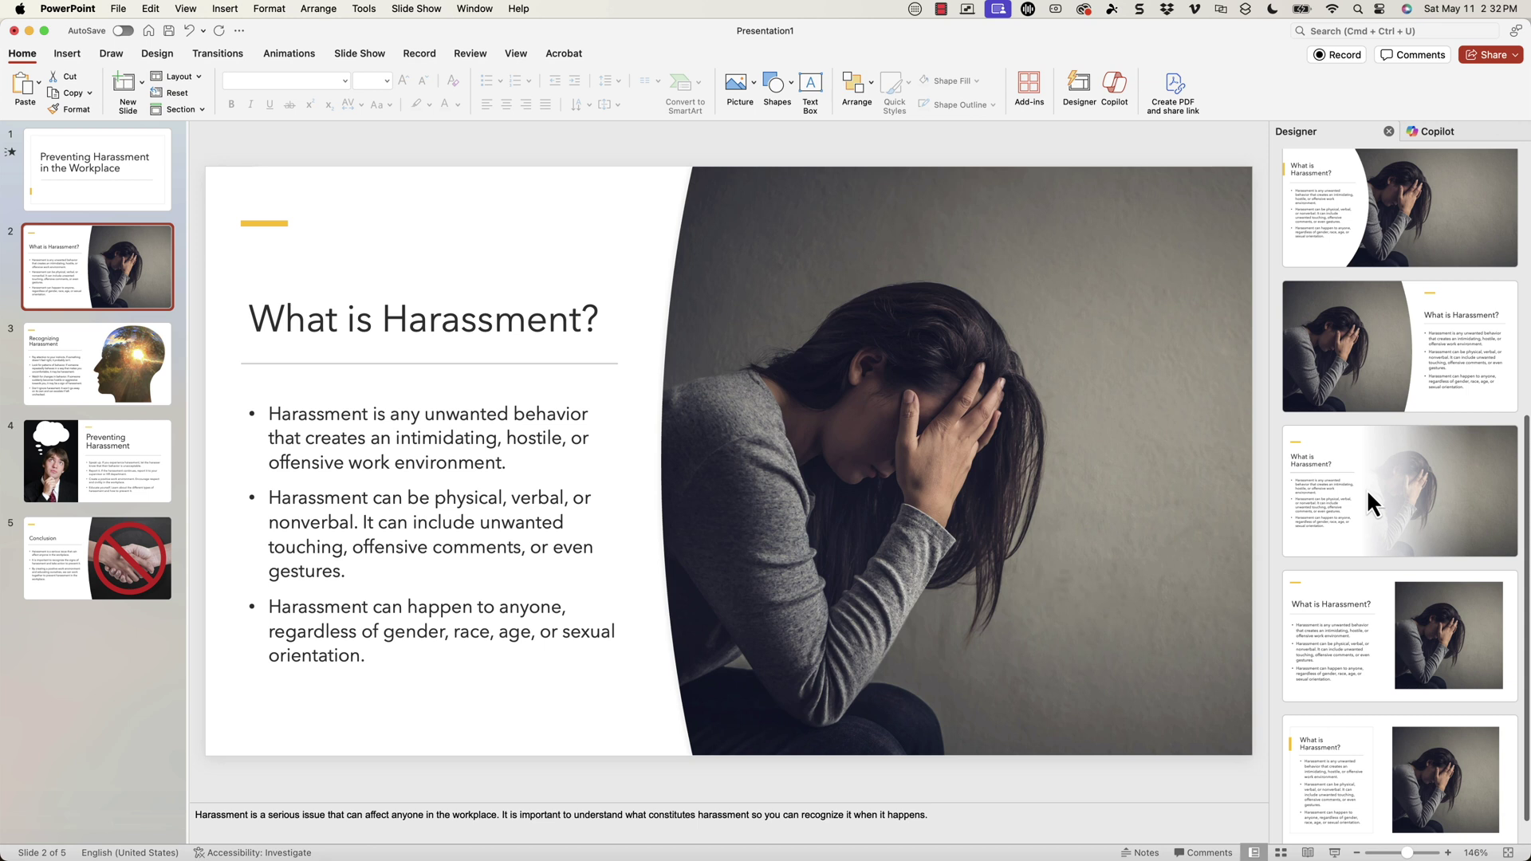
scroll(1365, 510, down, 1)
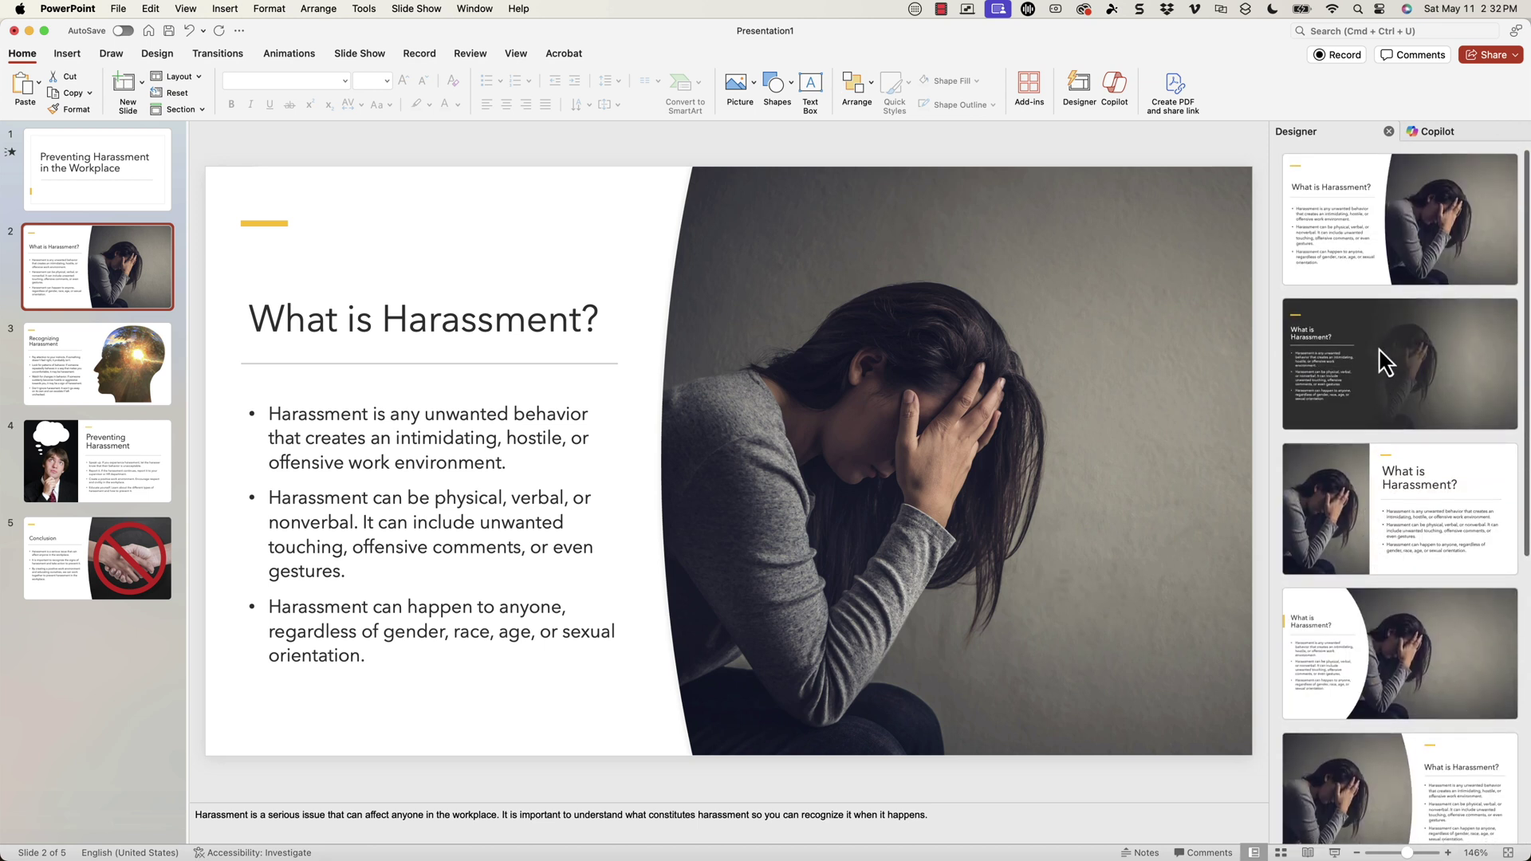
click(1392, 379)
Select the background picture, look at its Change Picture options, and open Copilot chat
click(1162, 375)
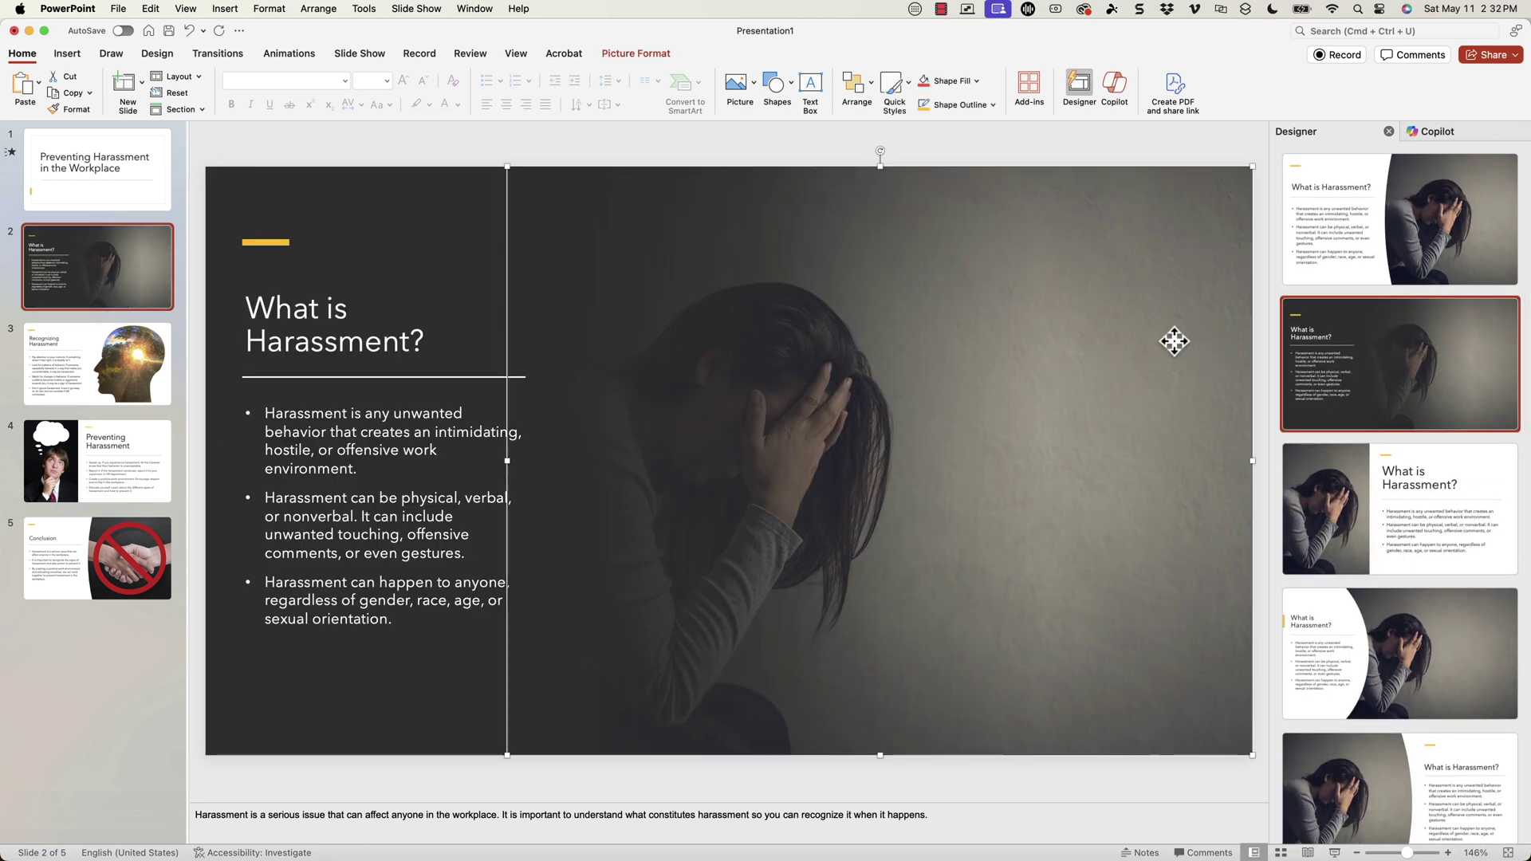
click(653, 55)
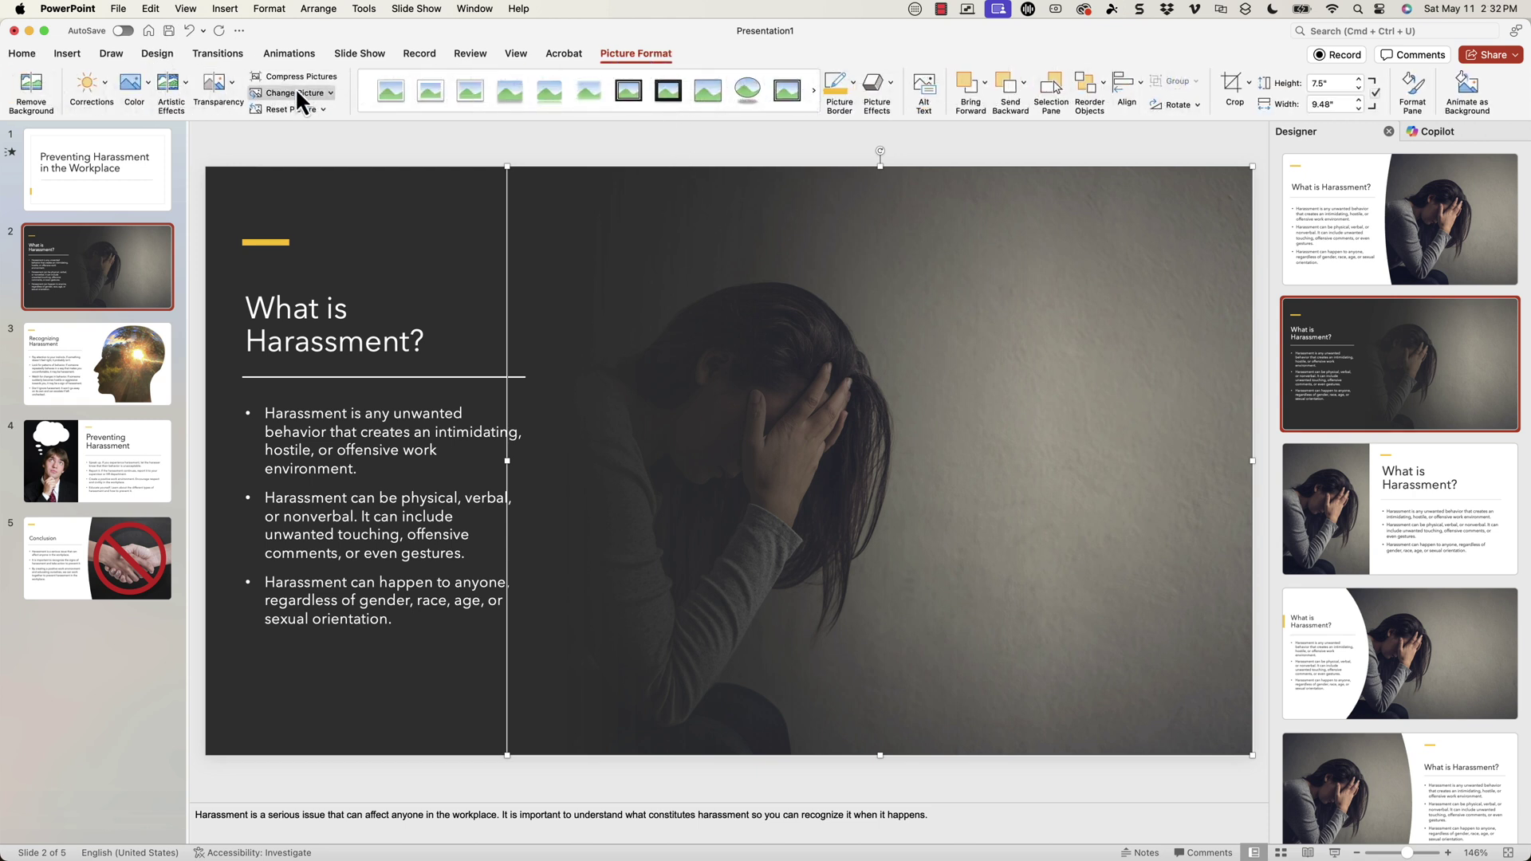
click(324, 93)
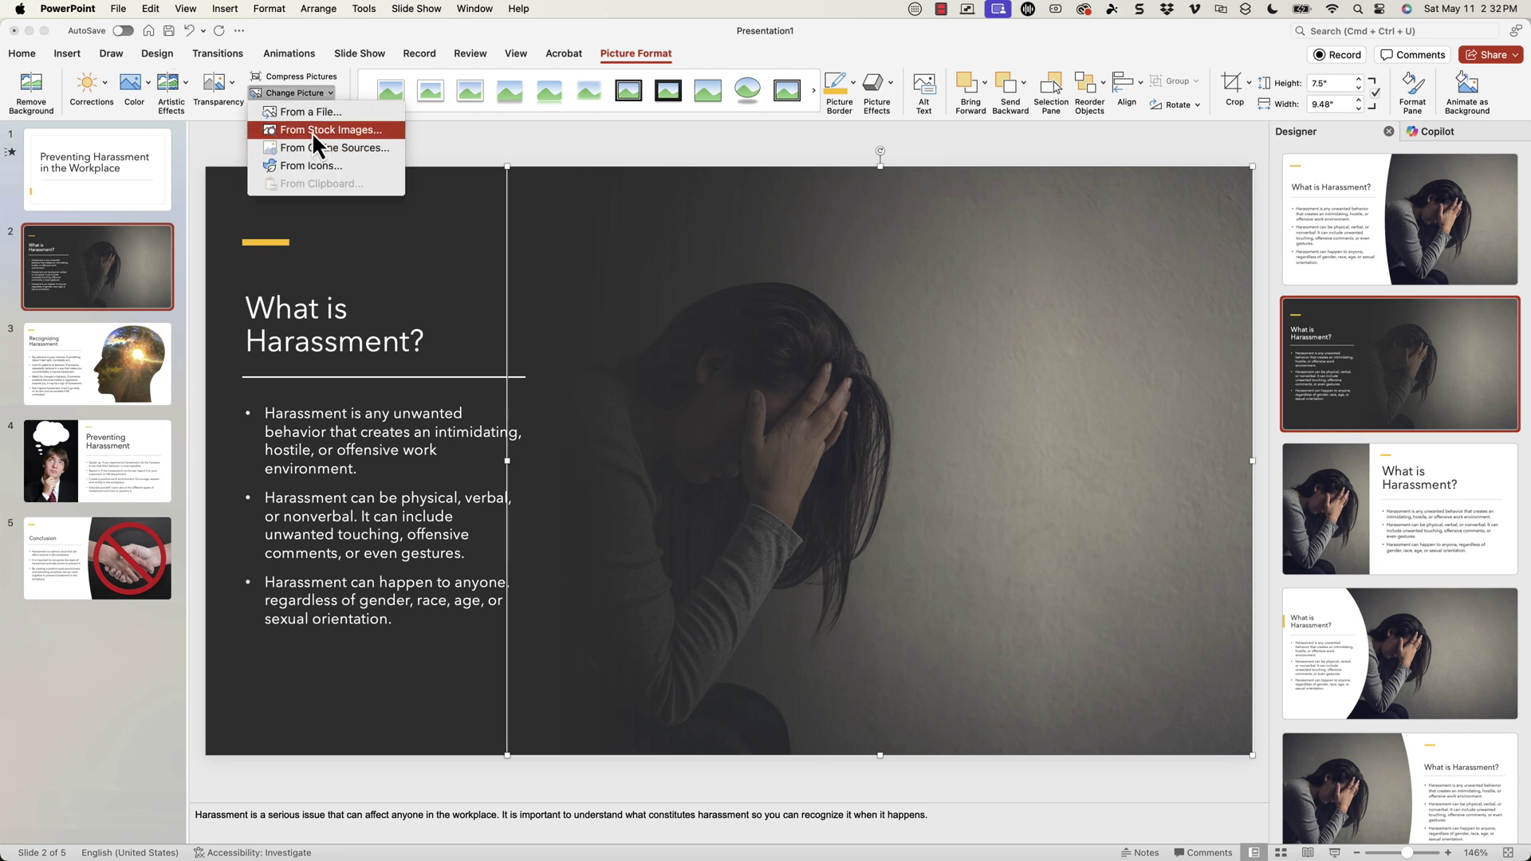
click(1446, 136)
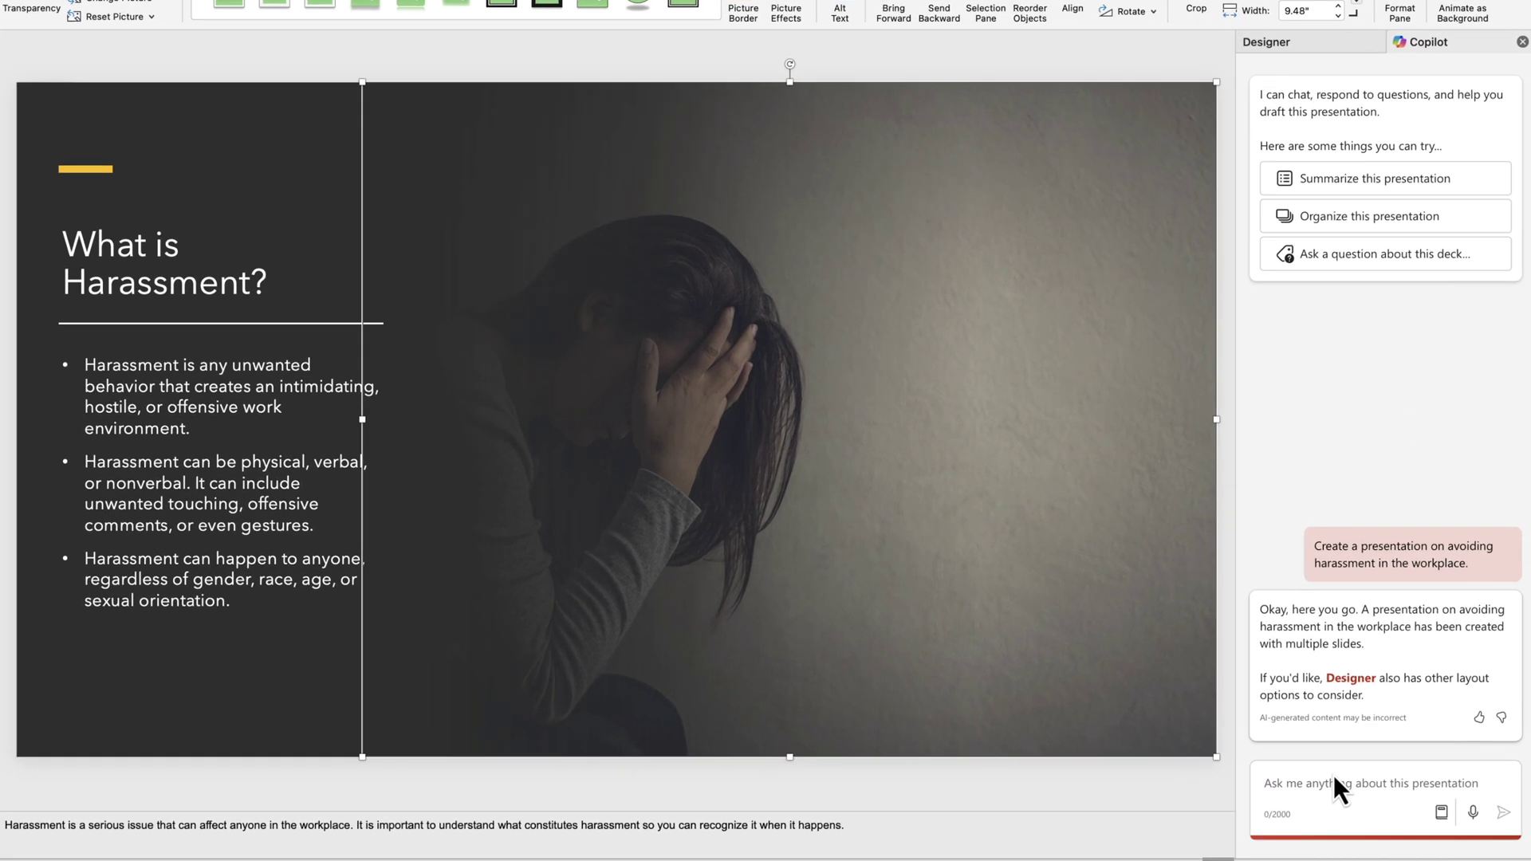
Ask Copilot to change the image to a bright idea, then browse its Ask and Edit prompt suggestions
text(Change the )
text(image to a bright idea)
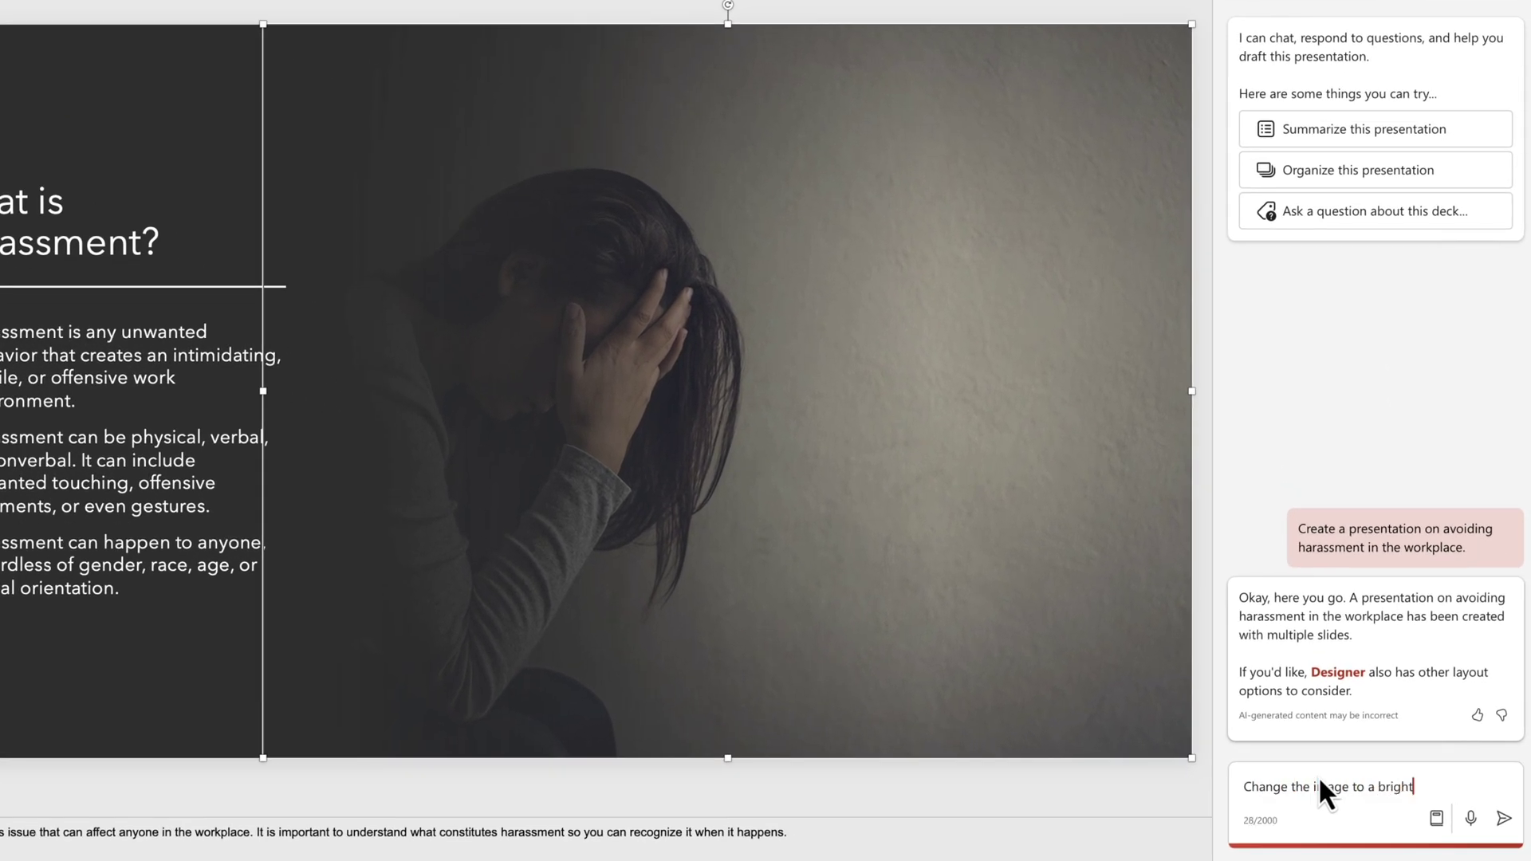
key(Return)
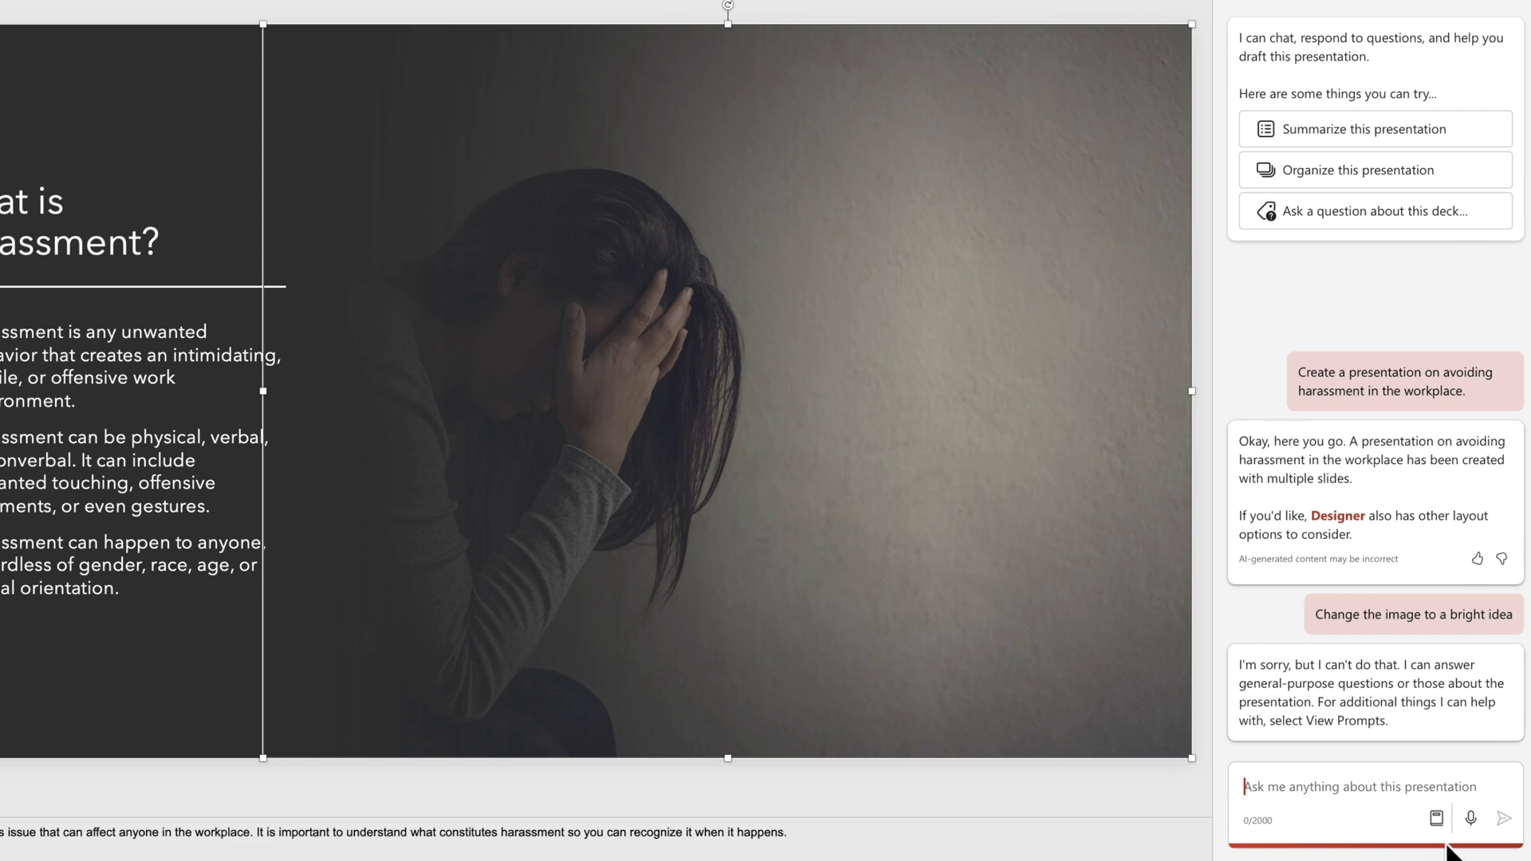
click(1436, 818)
click(1300, 697)
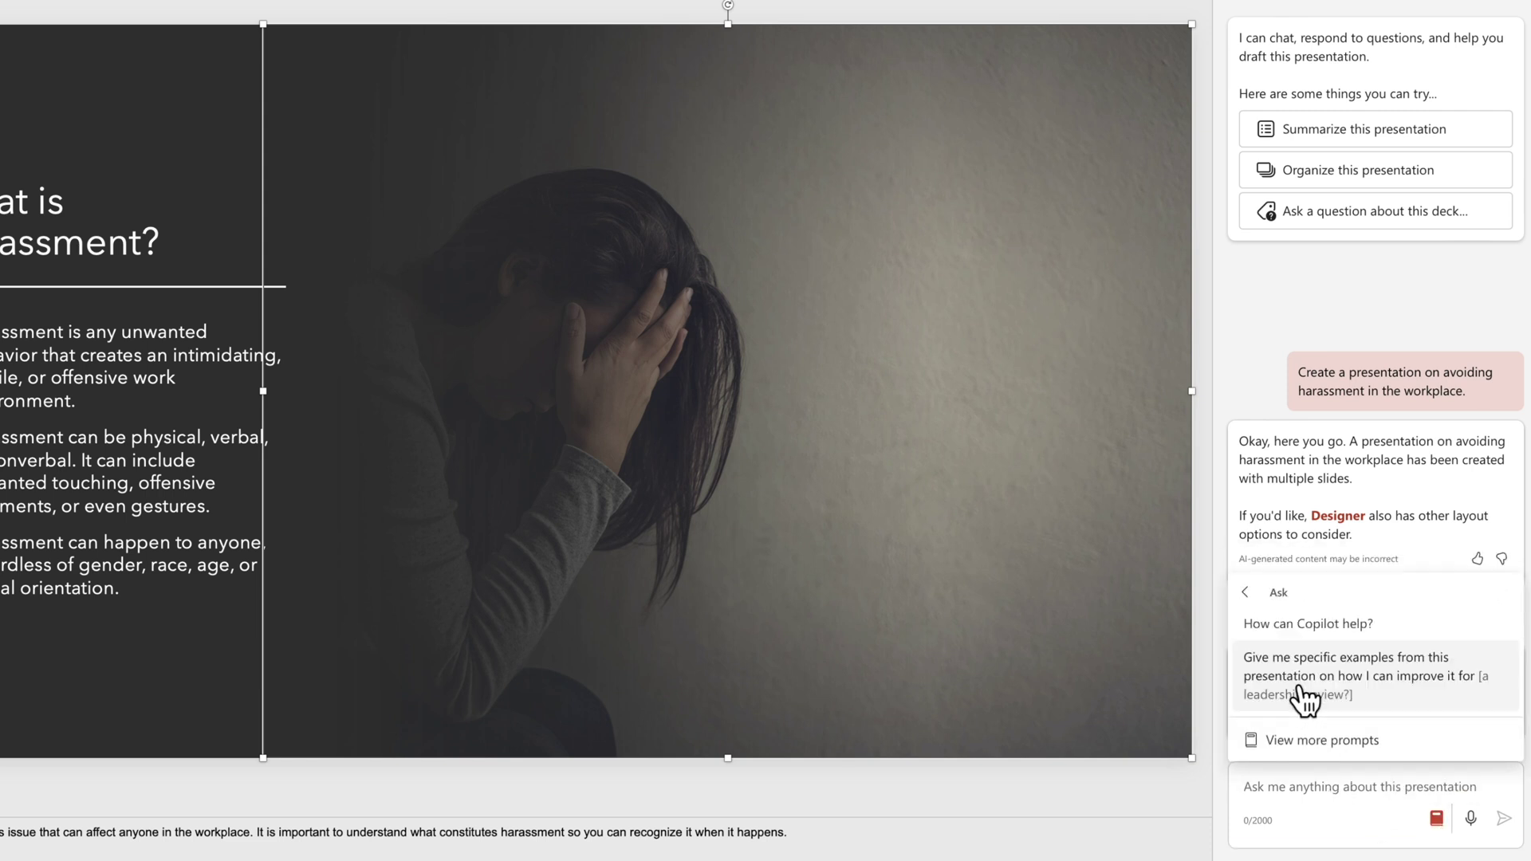
click(1246, 596)
click(1304, 676)
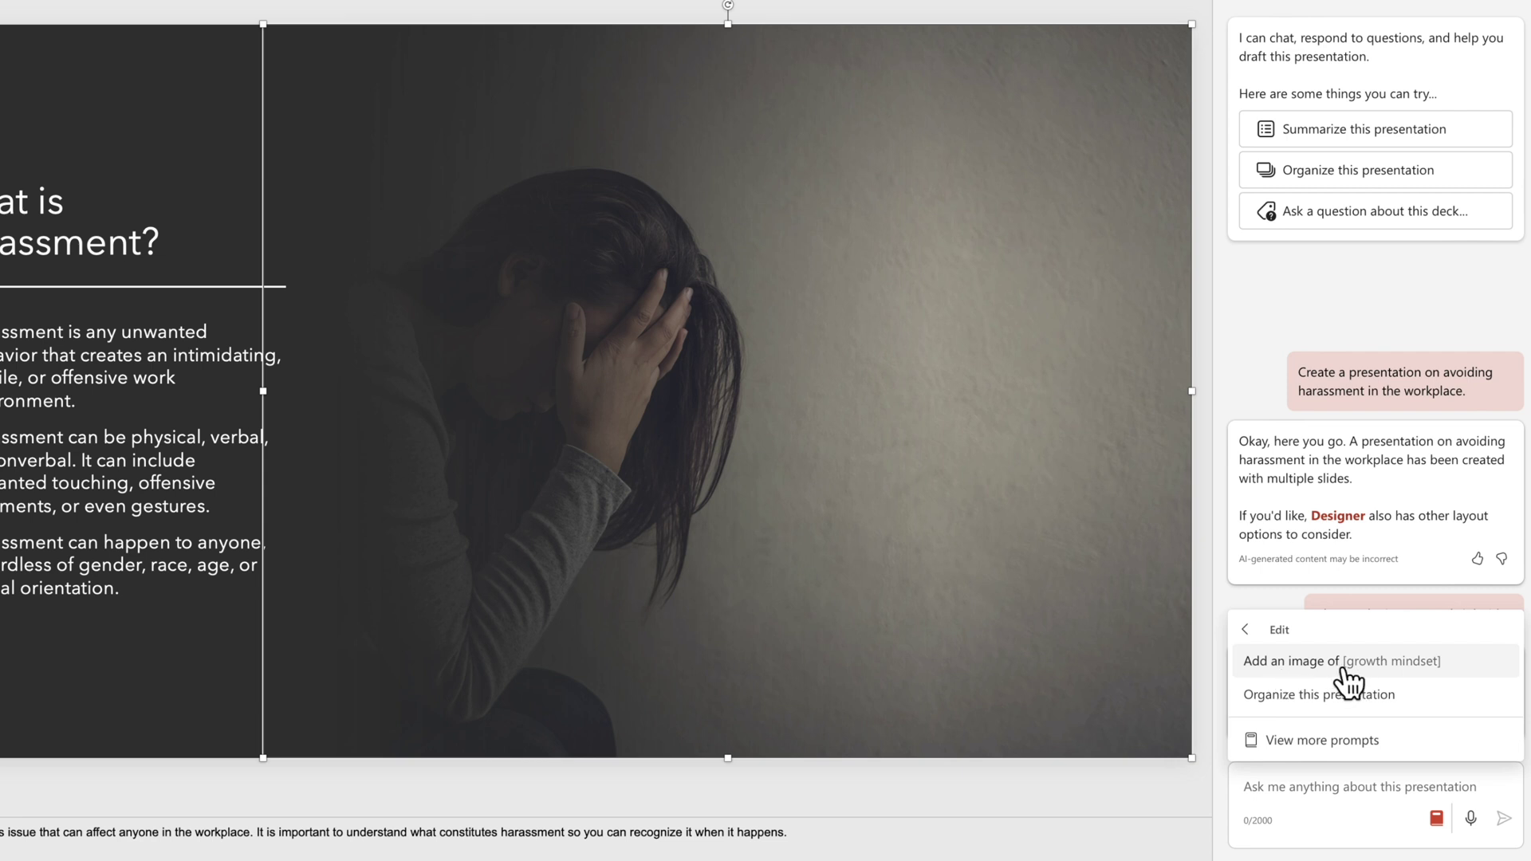
Ask Copilot to 'Add an image of a light bulb' to the slide
click(1325, 790)
text(Add an image )
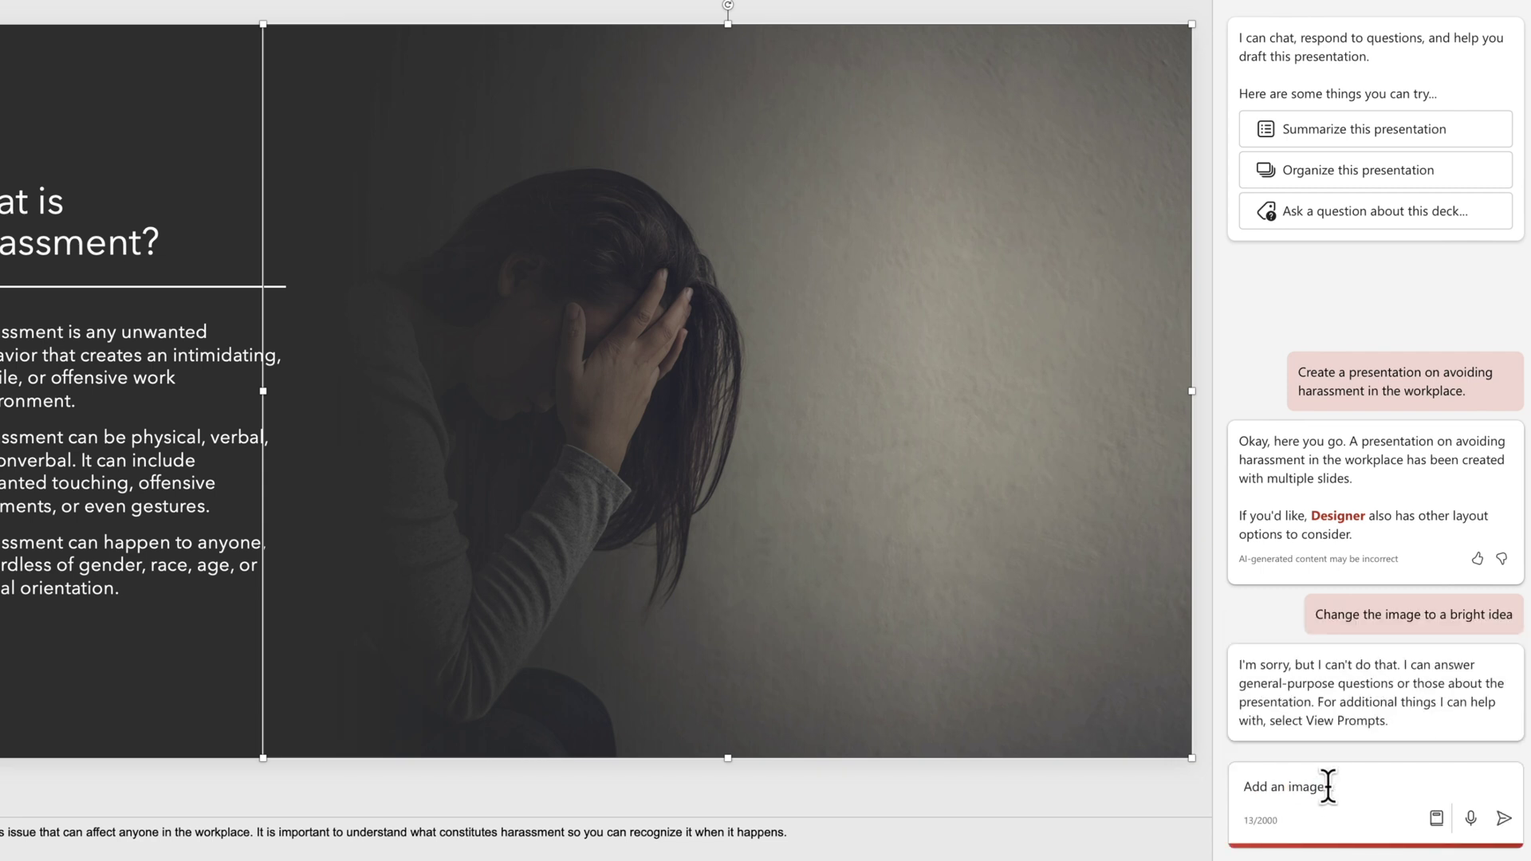
text(of a light bulb)
key(Return)
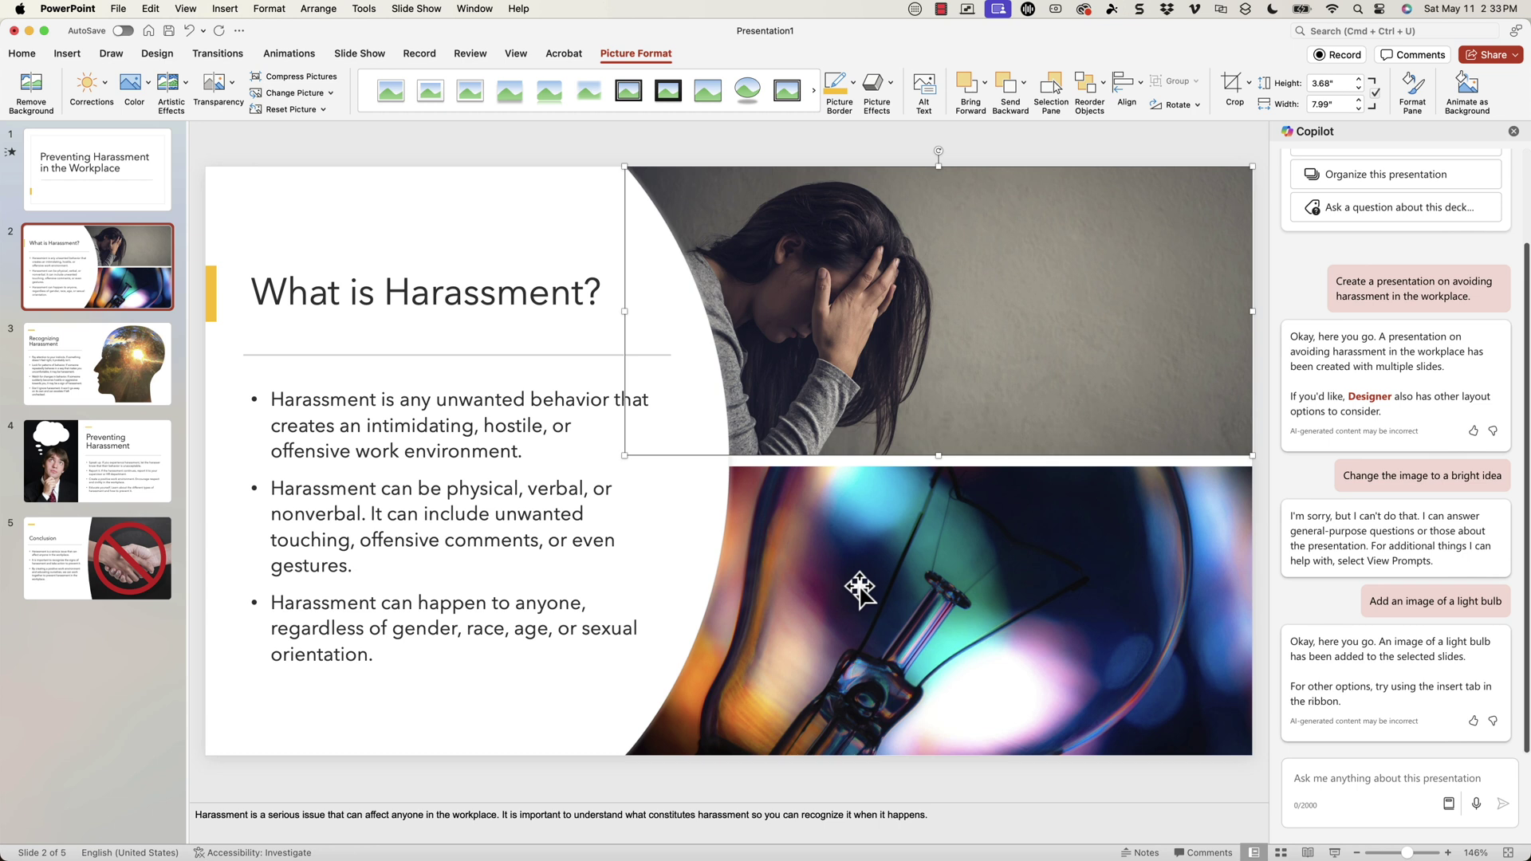
Select the light bulb image and have Copilot summarize the presentation's main ideas
click(836, 574)
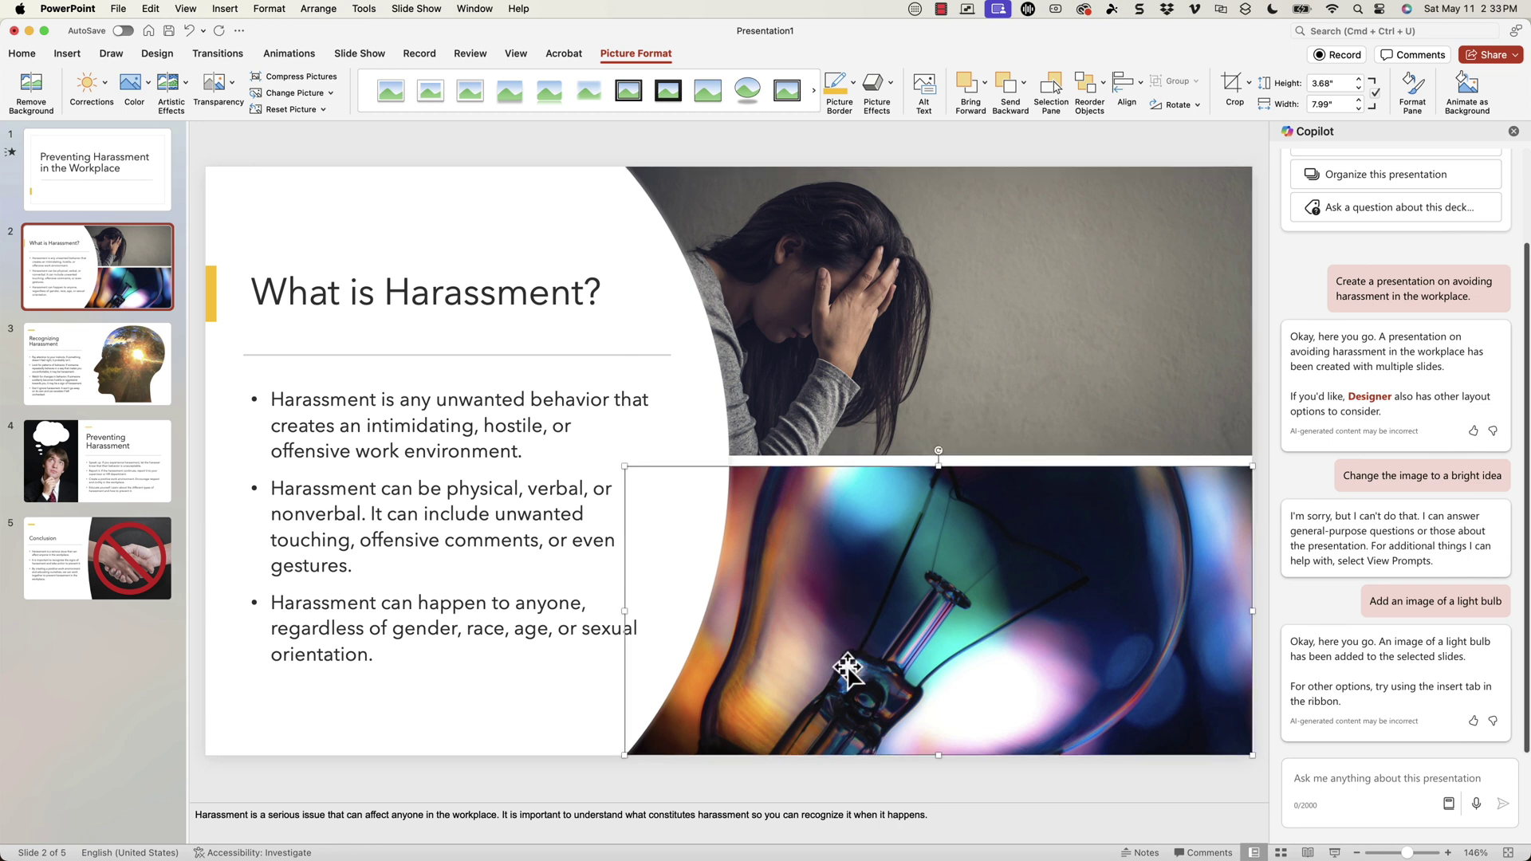
scroll(1396, 287, up, 3)
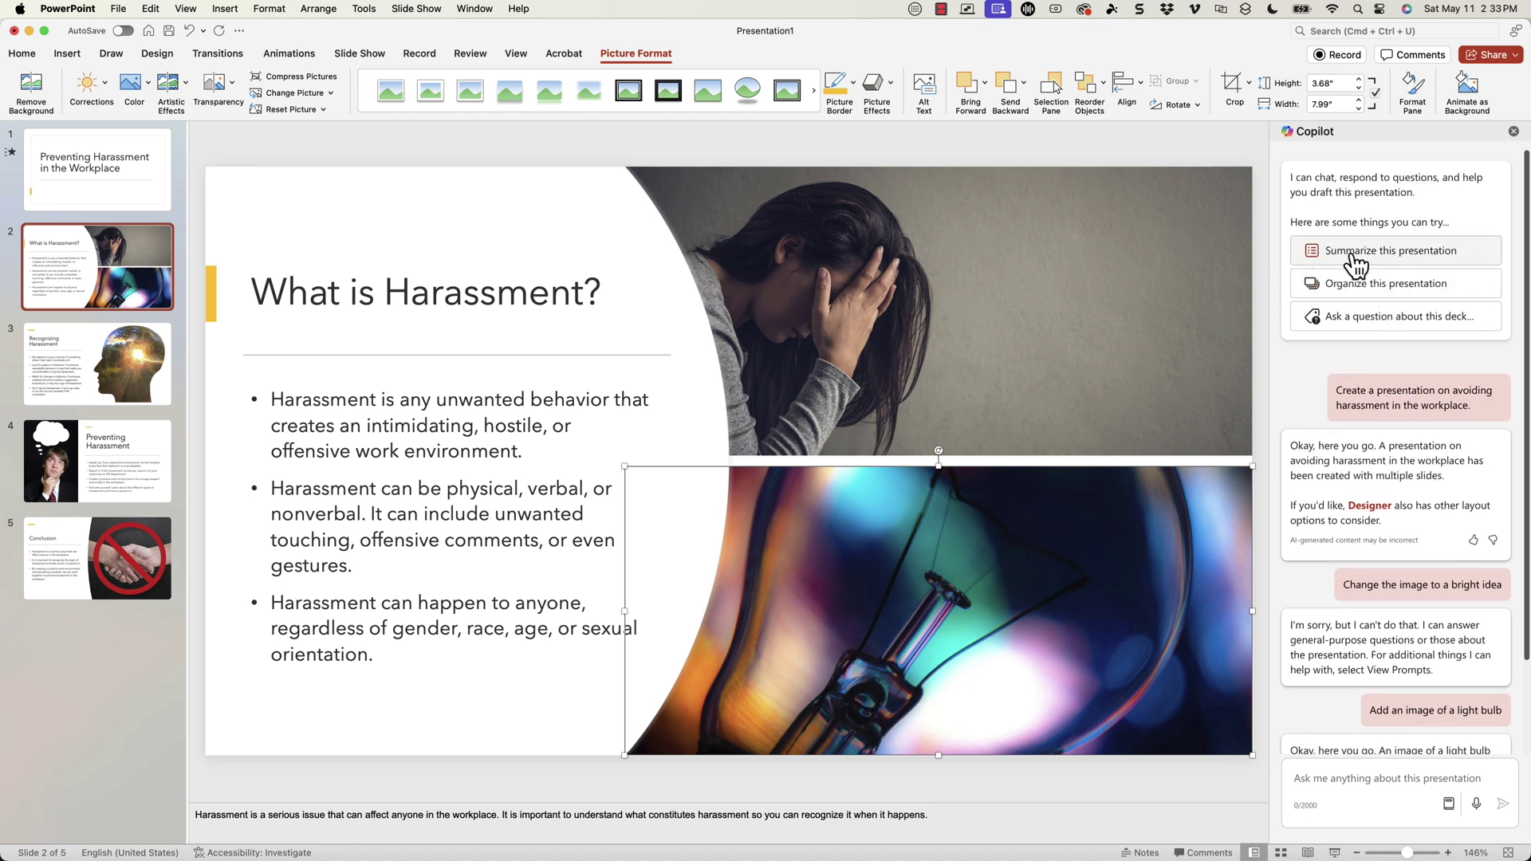
click(1359, 263)
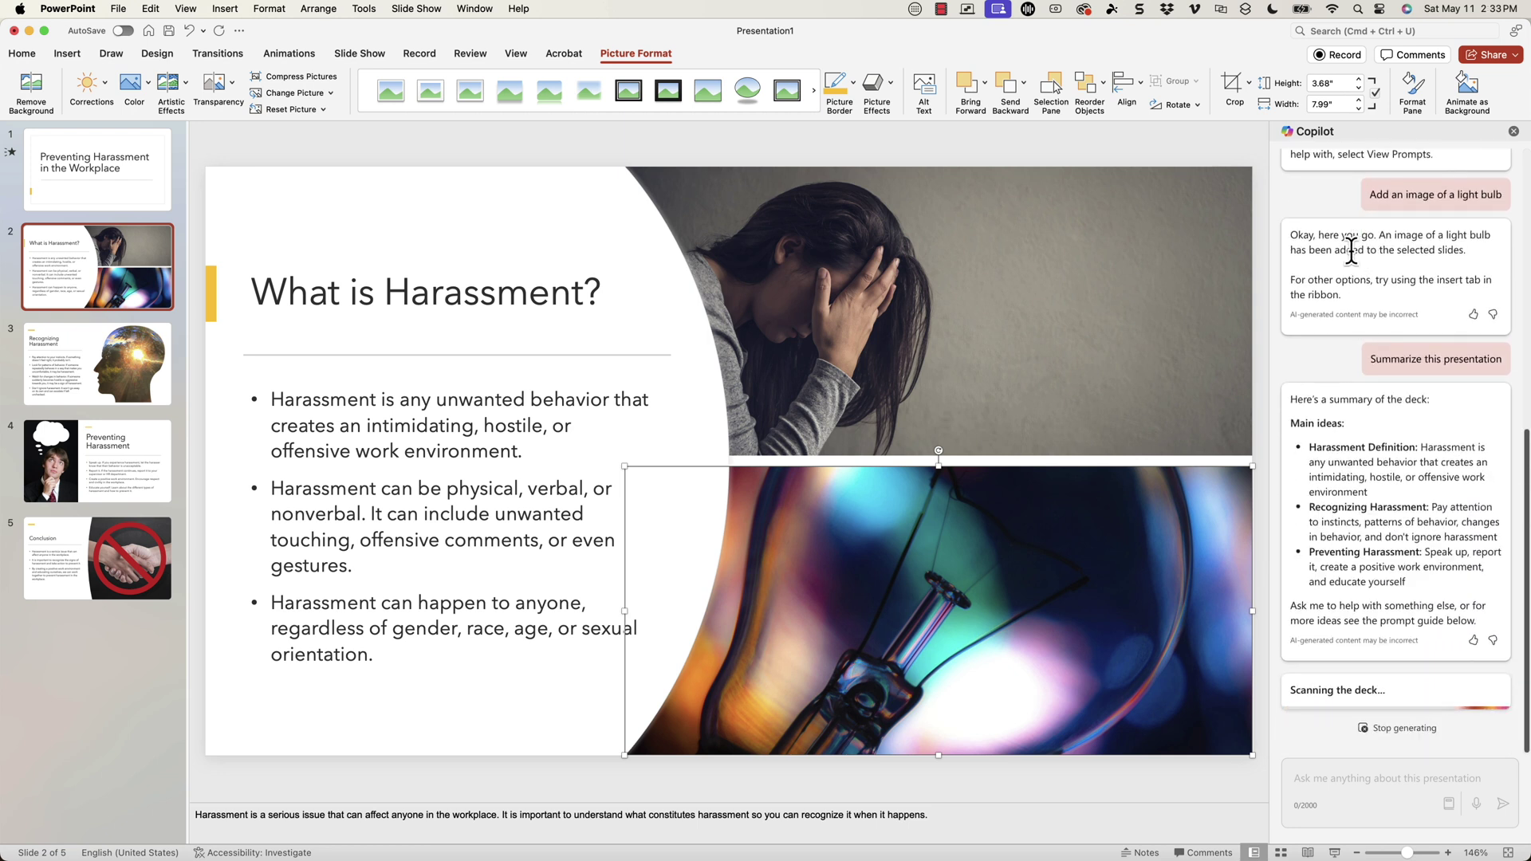
drag(1309, 453, 1363, 636)
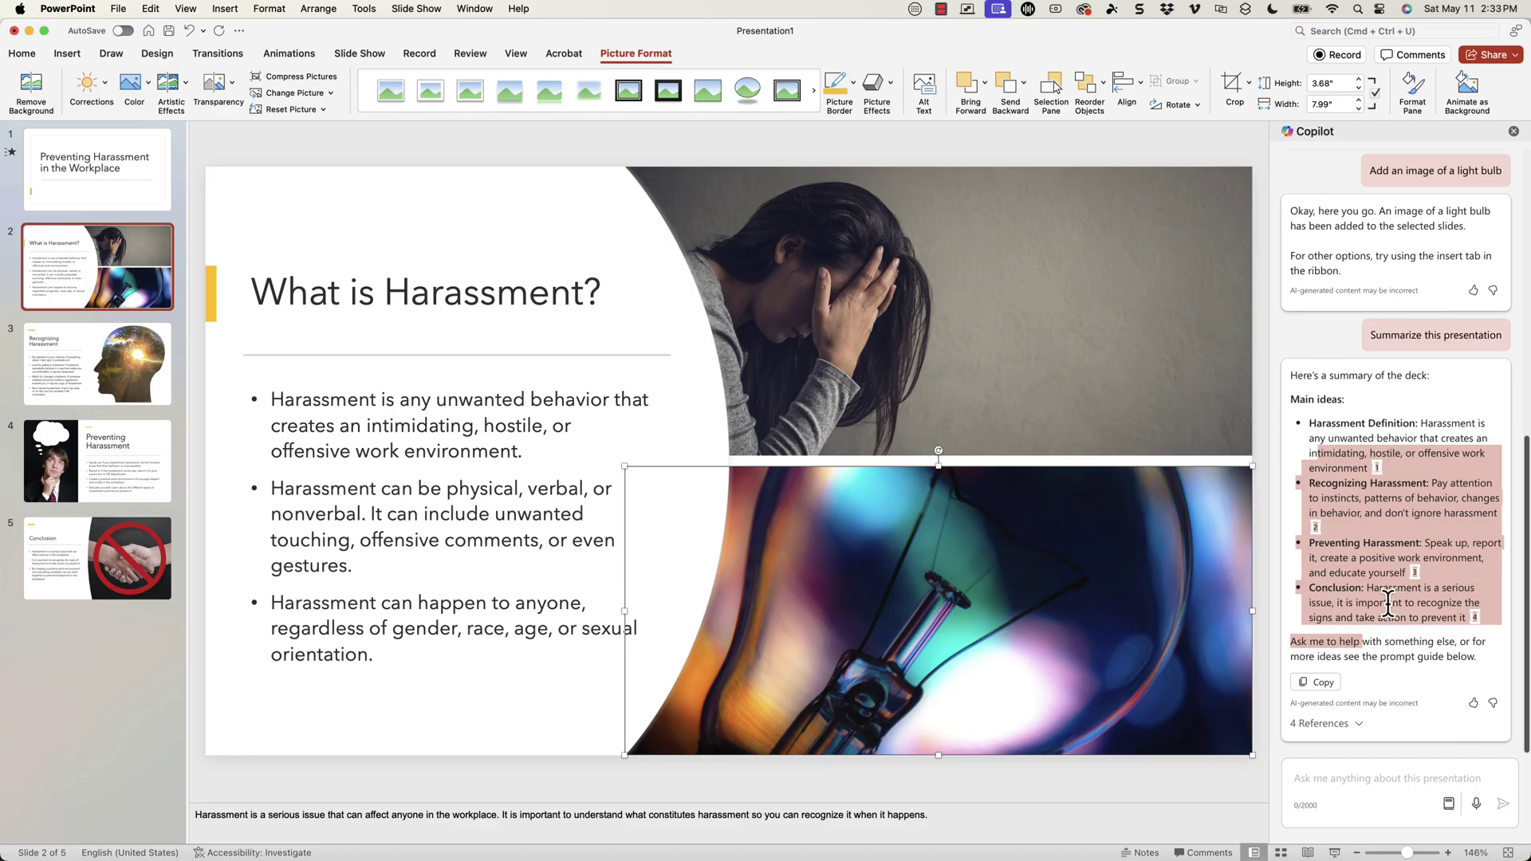
scroll(1388, 603, up, 10)
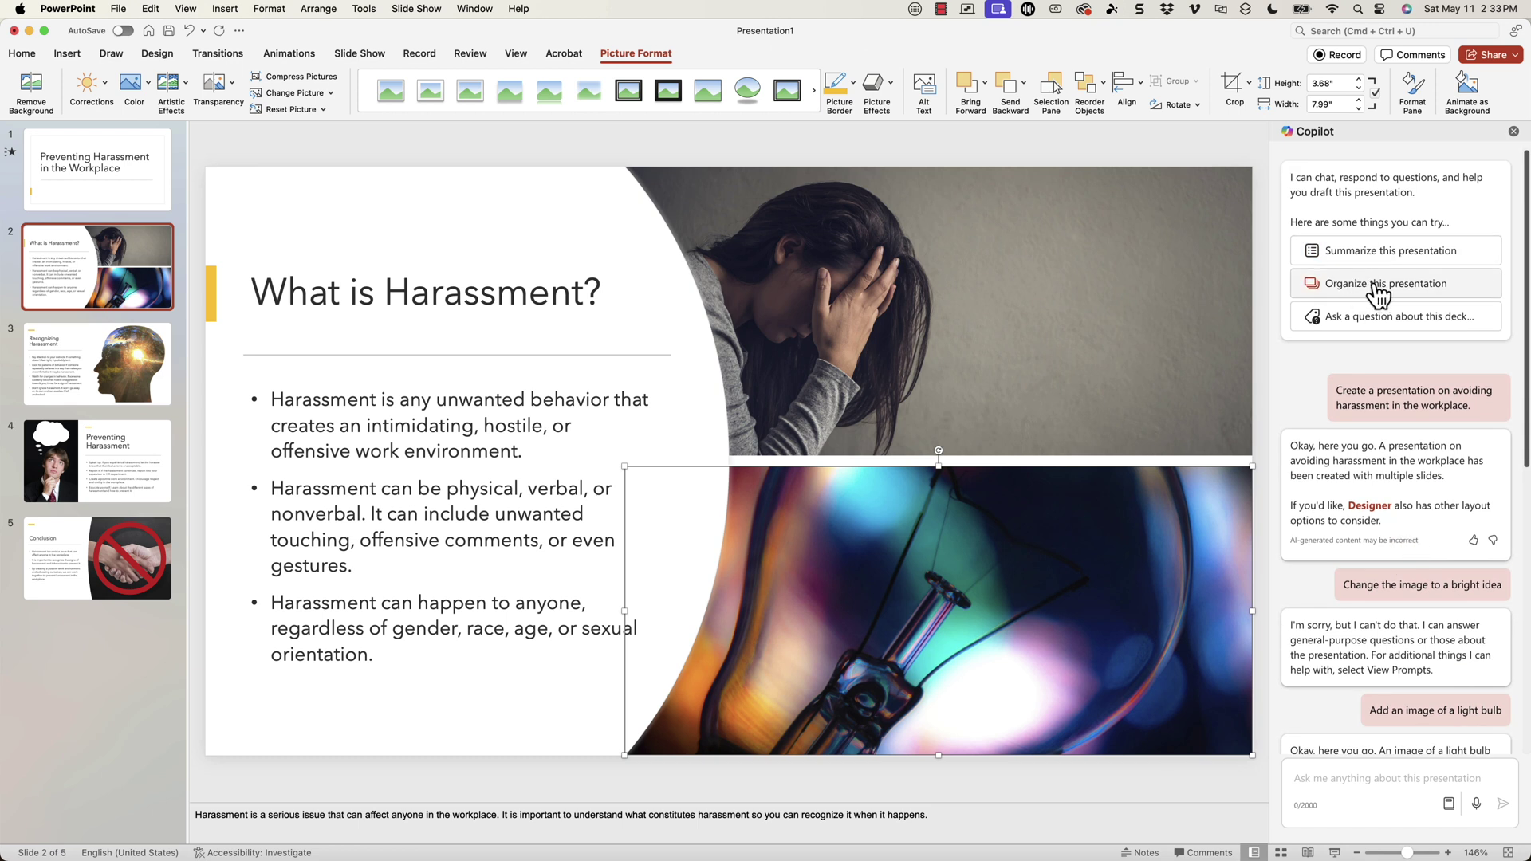
scroll(1413, 558, down, 10)
Ask Copilot to 'Animate this slide' for the What is Harassment? slide
click(1329, 772)
text(Animate this slid)
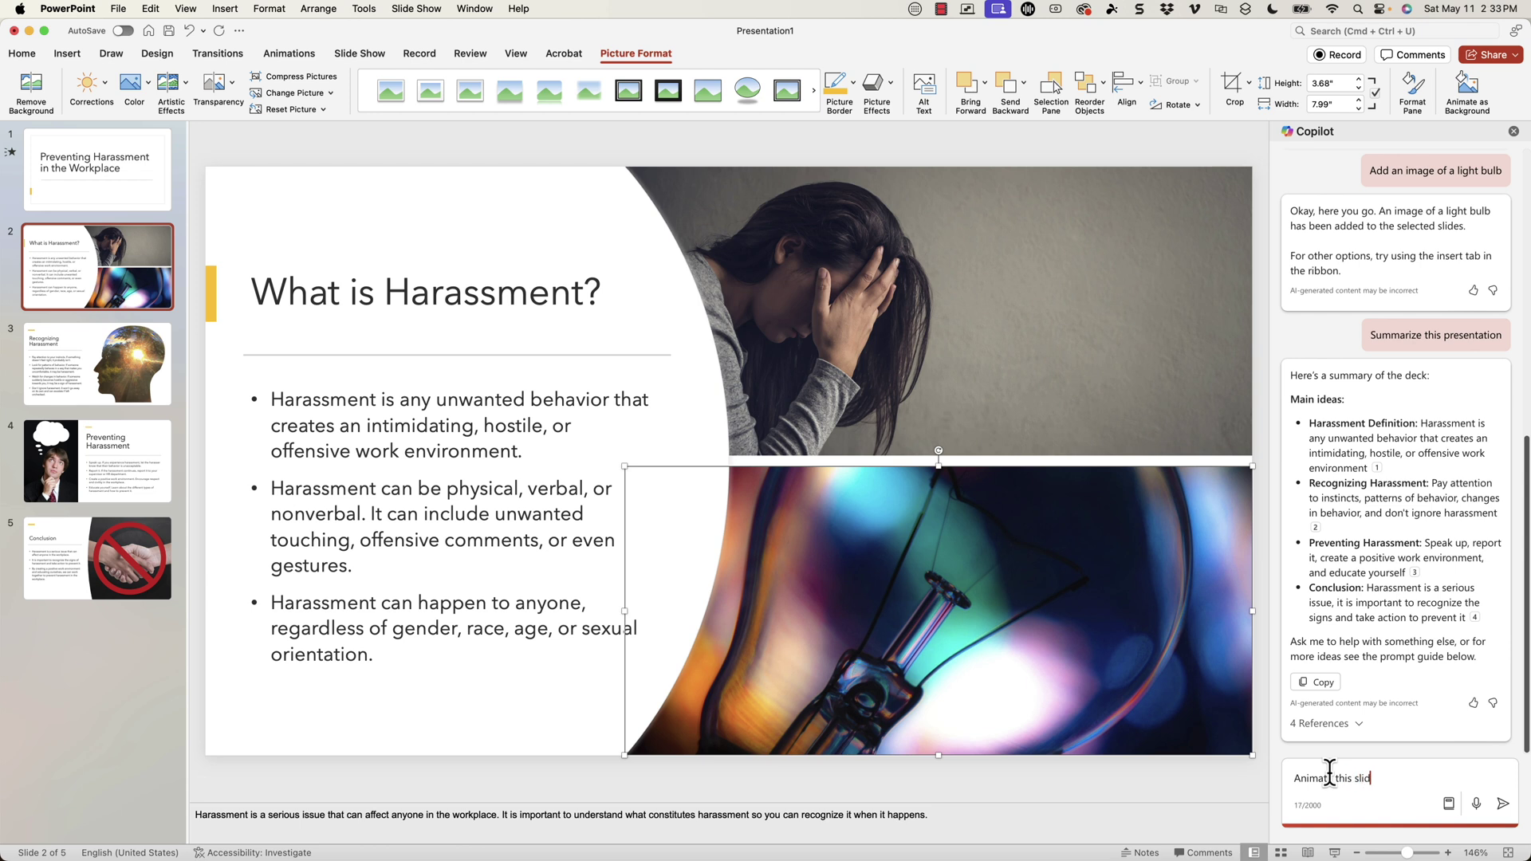
text(e)
key(Return)
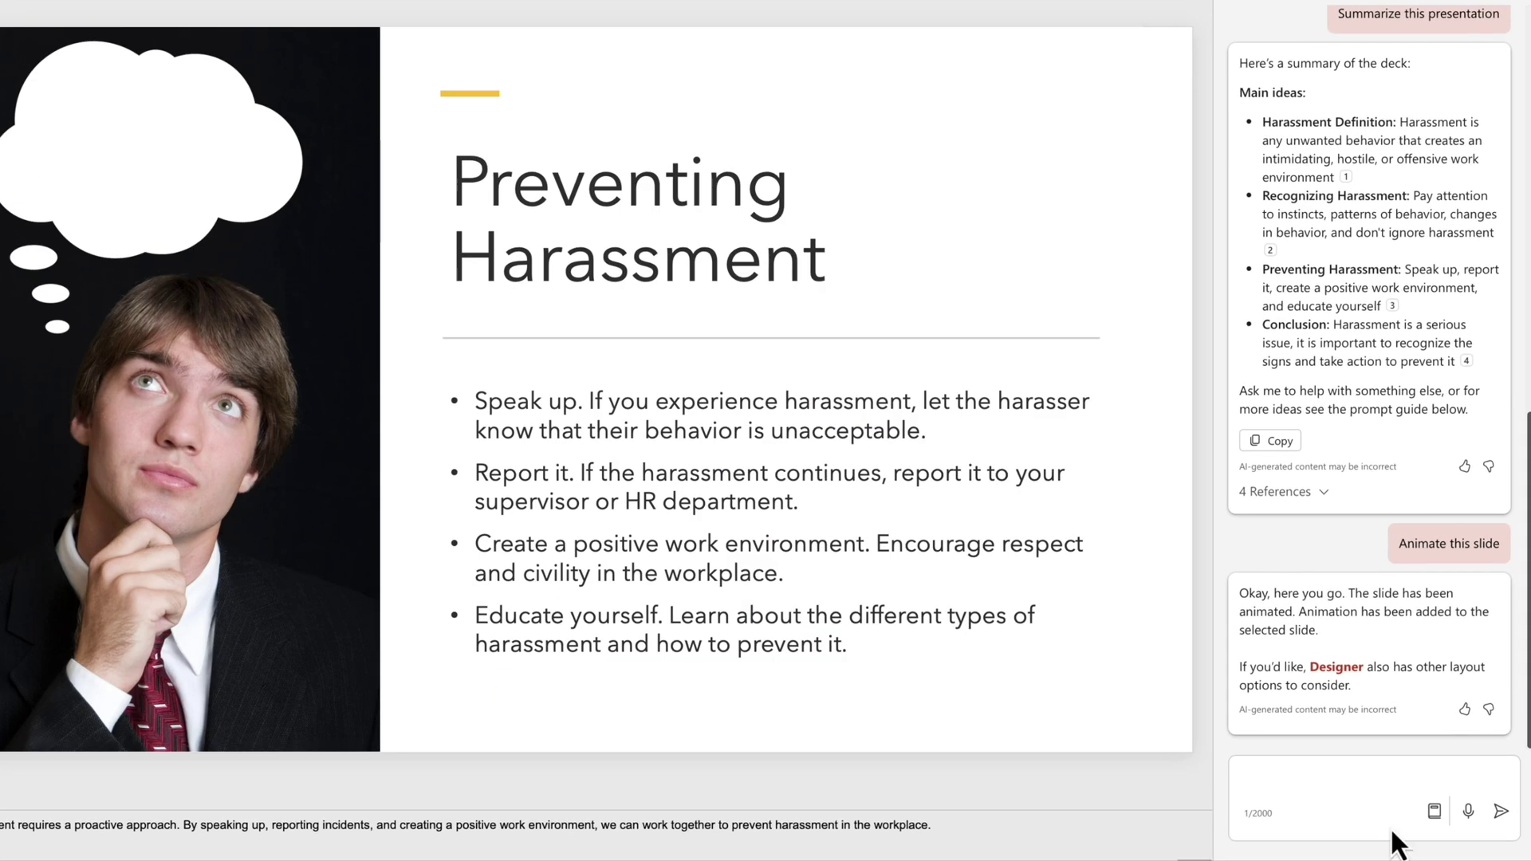
Ask Copilot to add a slide about historical events surrounding harassment
text(add a)
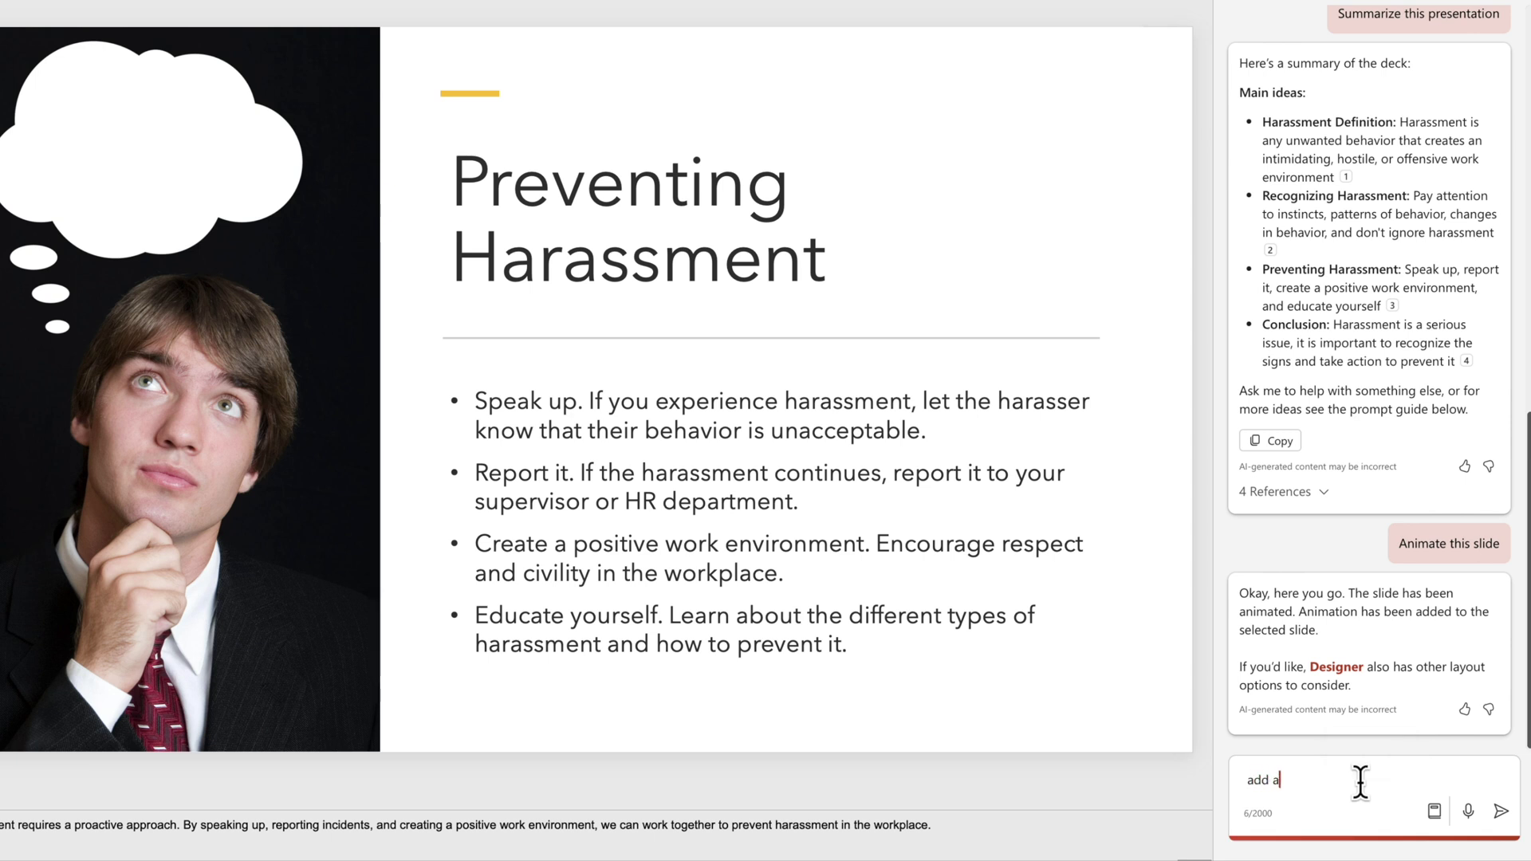
text( slide about historical events surrounding hga)
key(BackSpace)
key(BackSpace)
text(arassment)
key(Return)
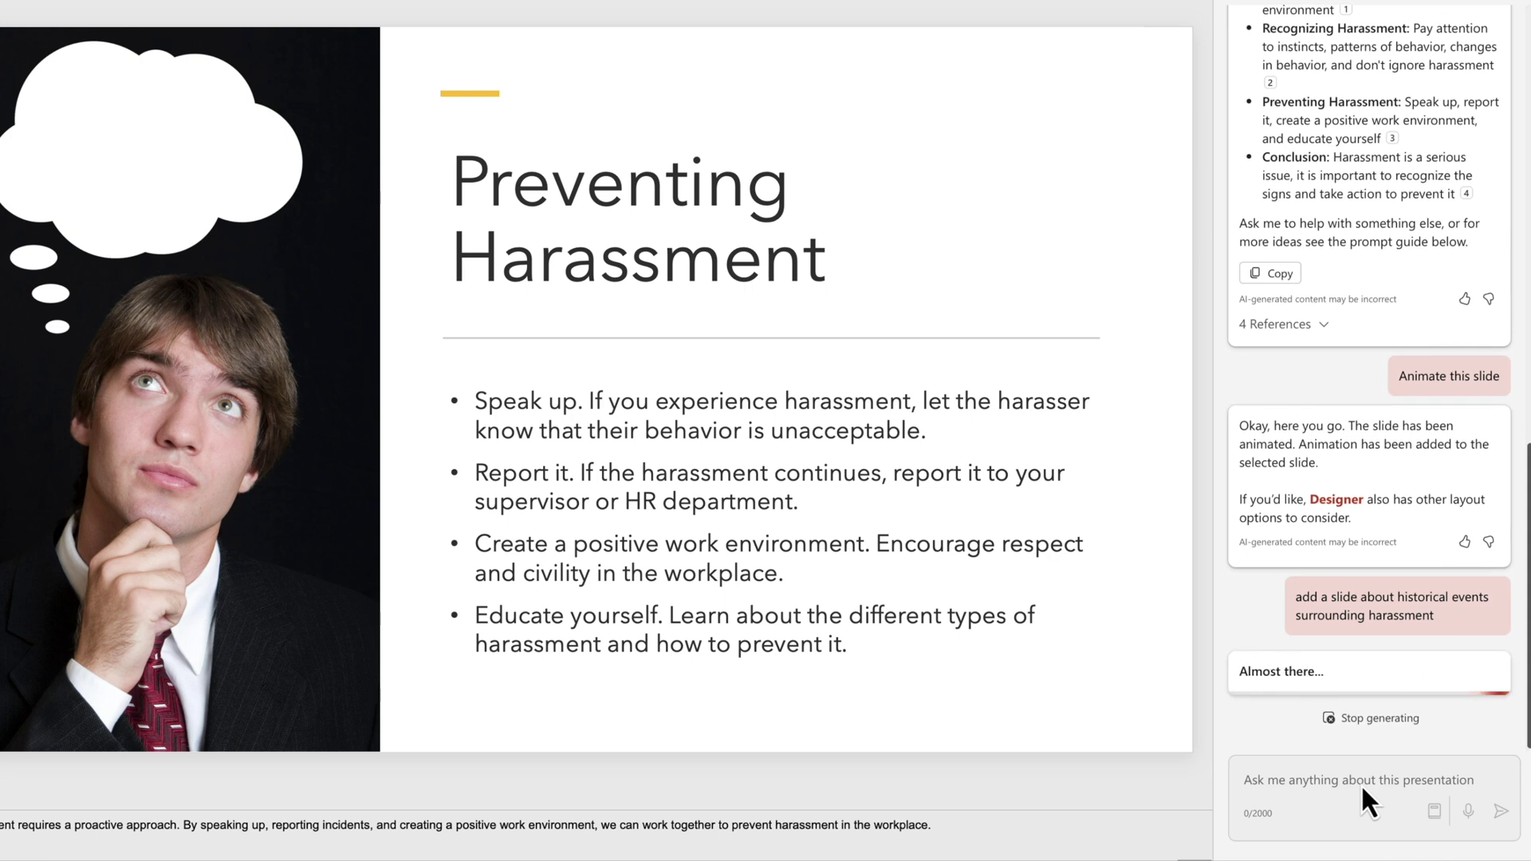
Request a slide about historical events regarding technology, select its bullets, then maximize the Learning Dojo window
text(Add a slide about historical)
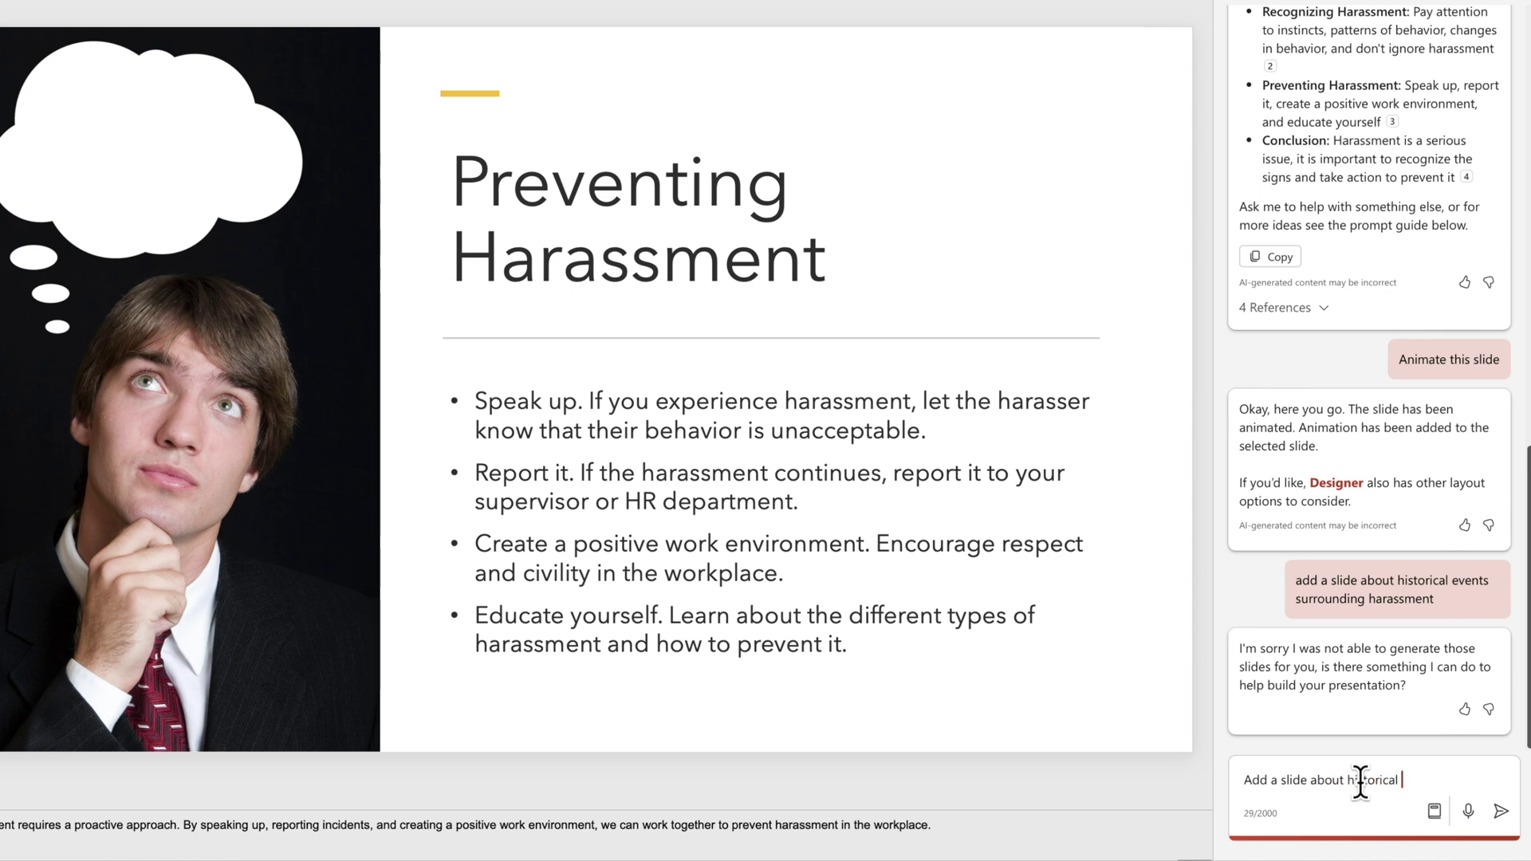
text(events regarding technology)
key(Return)
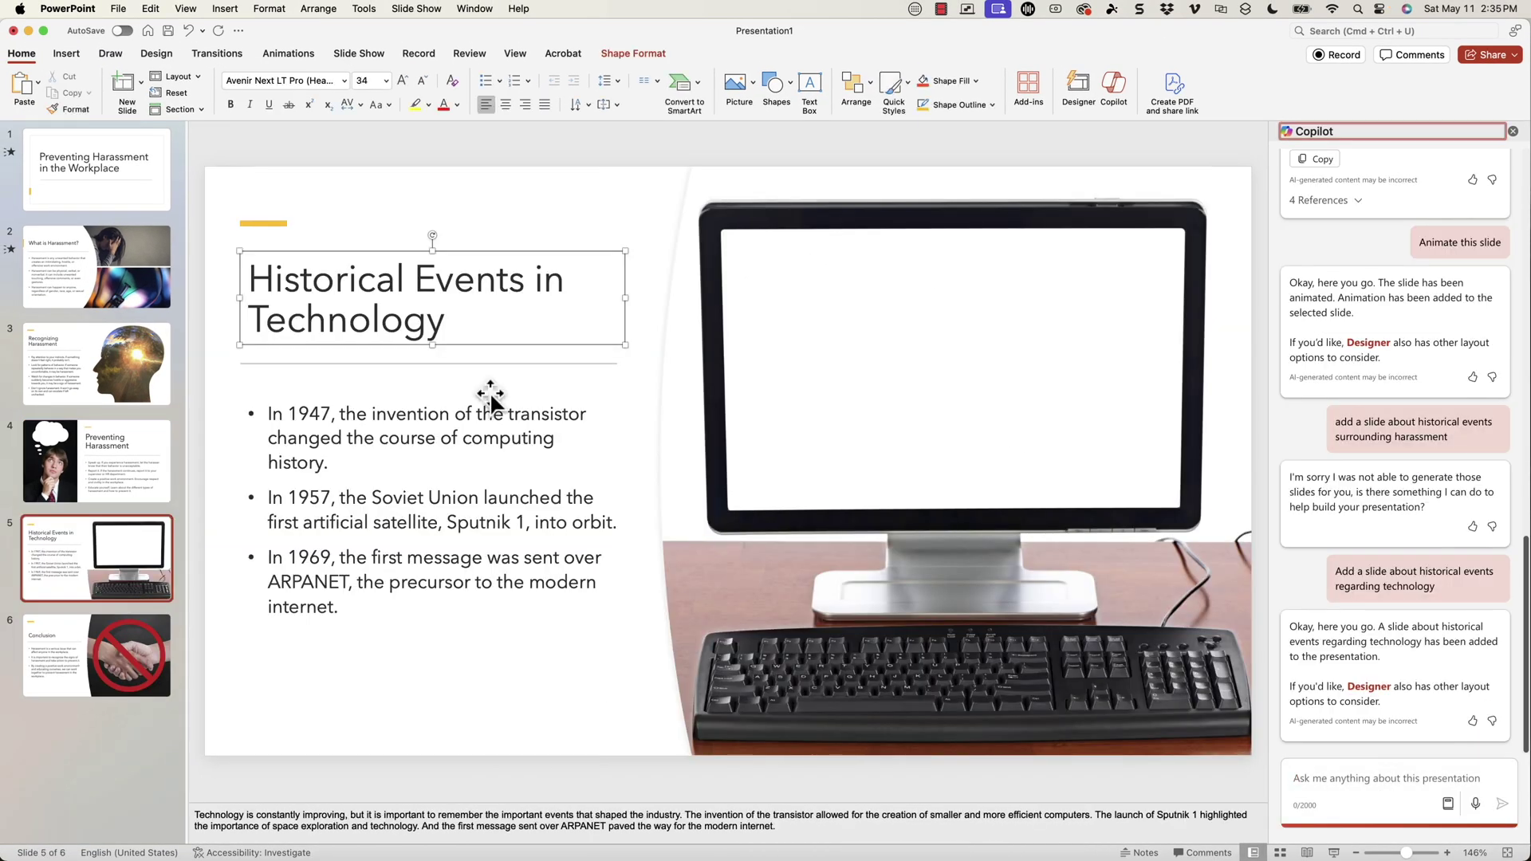
click(465, 386)
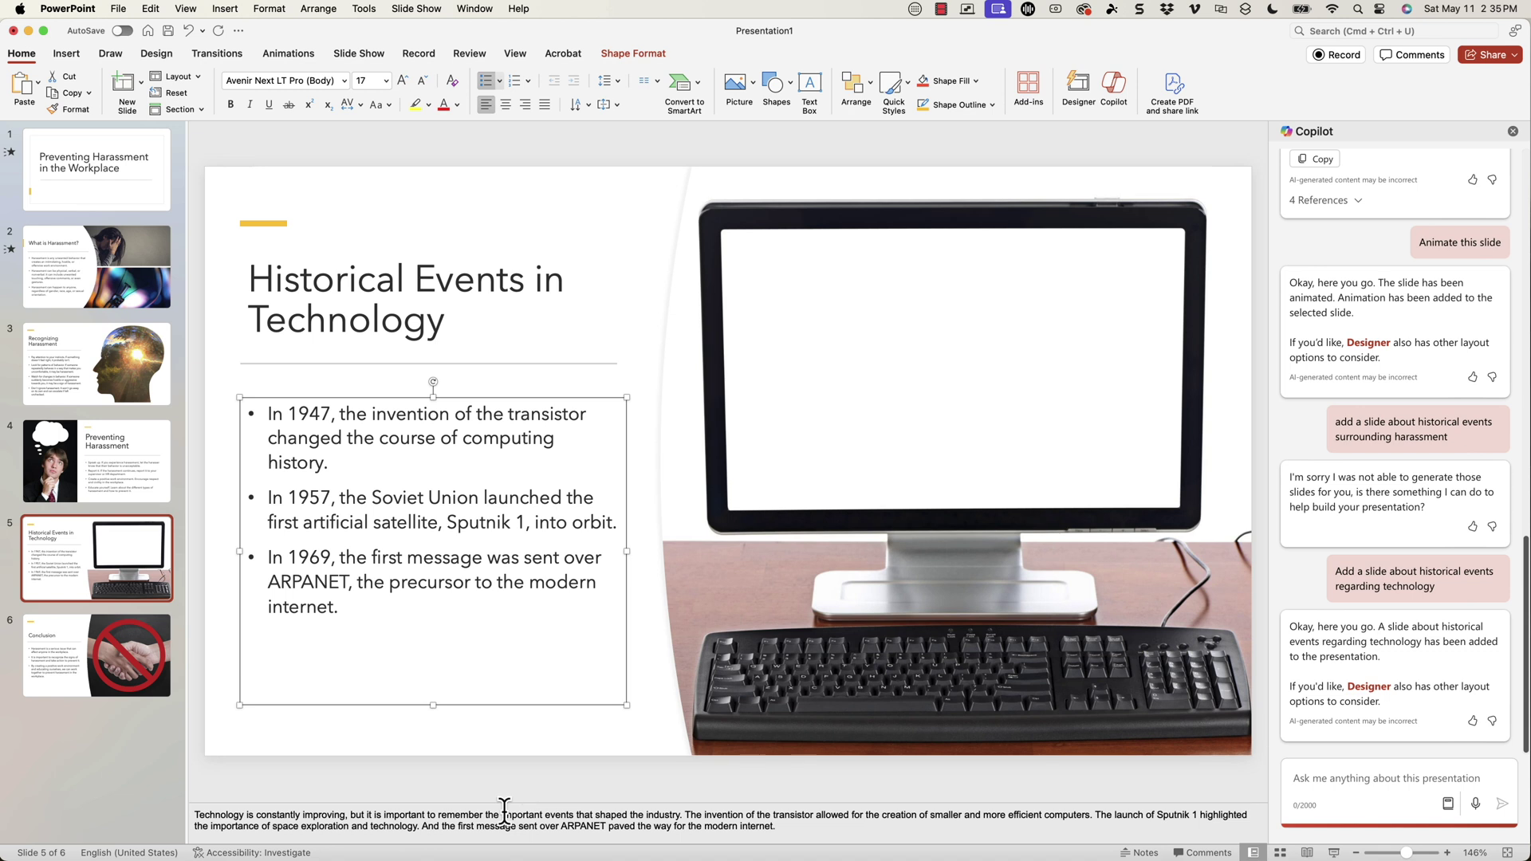
mouse_move(464, 856)
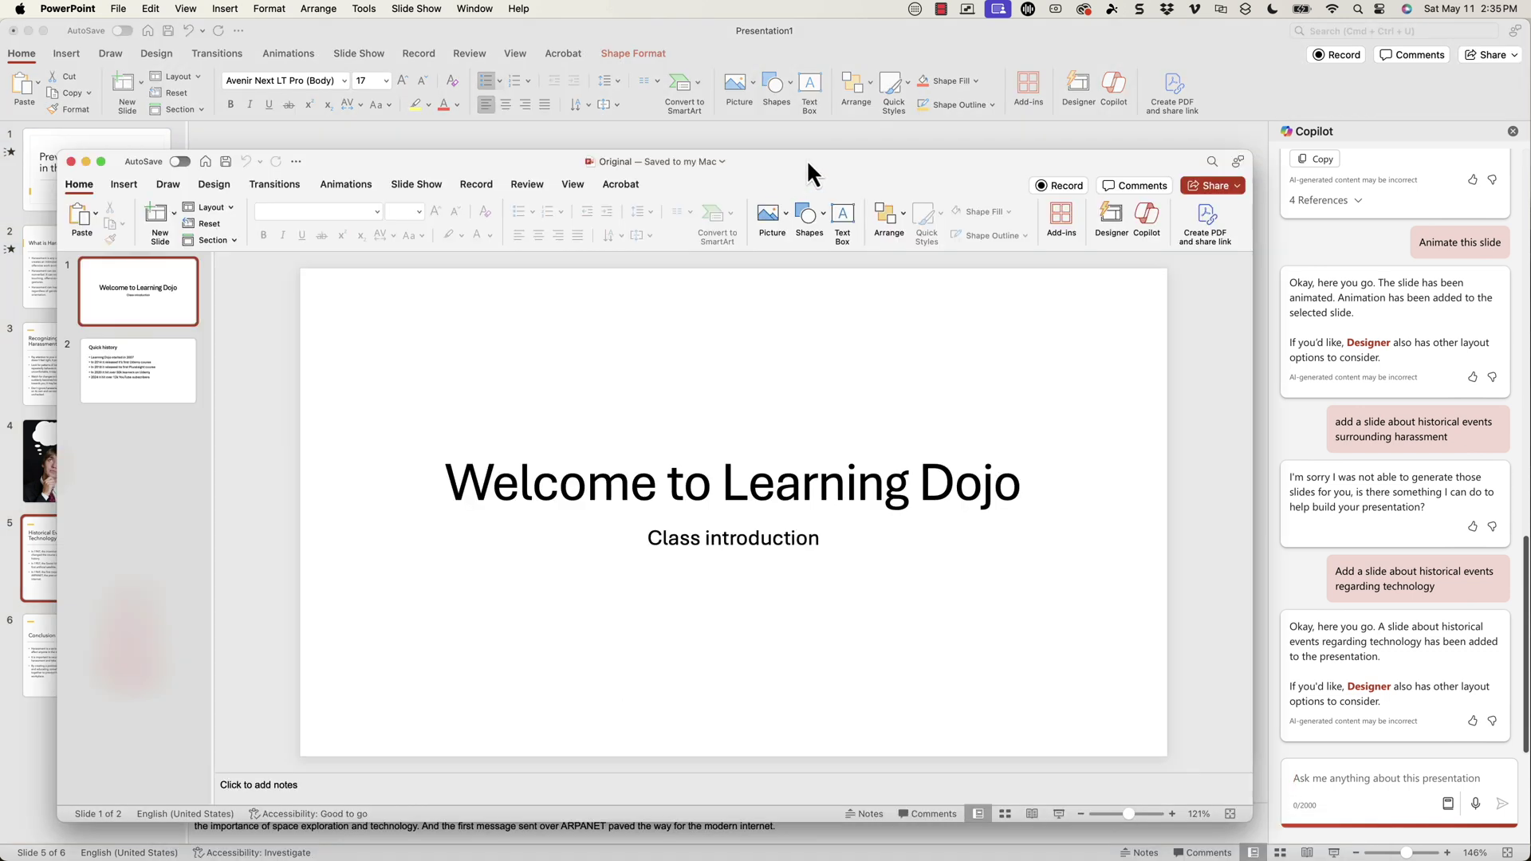
double_click(806, 159)
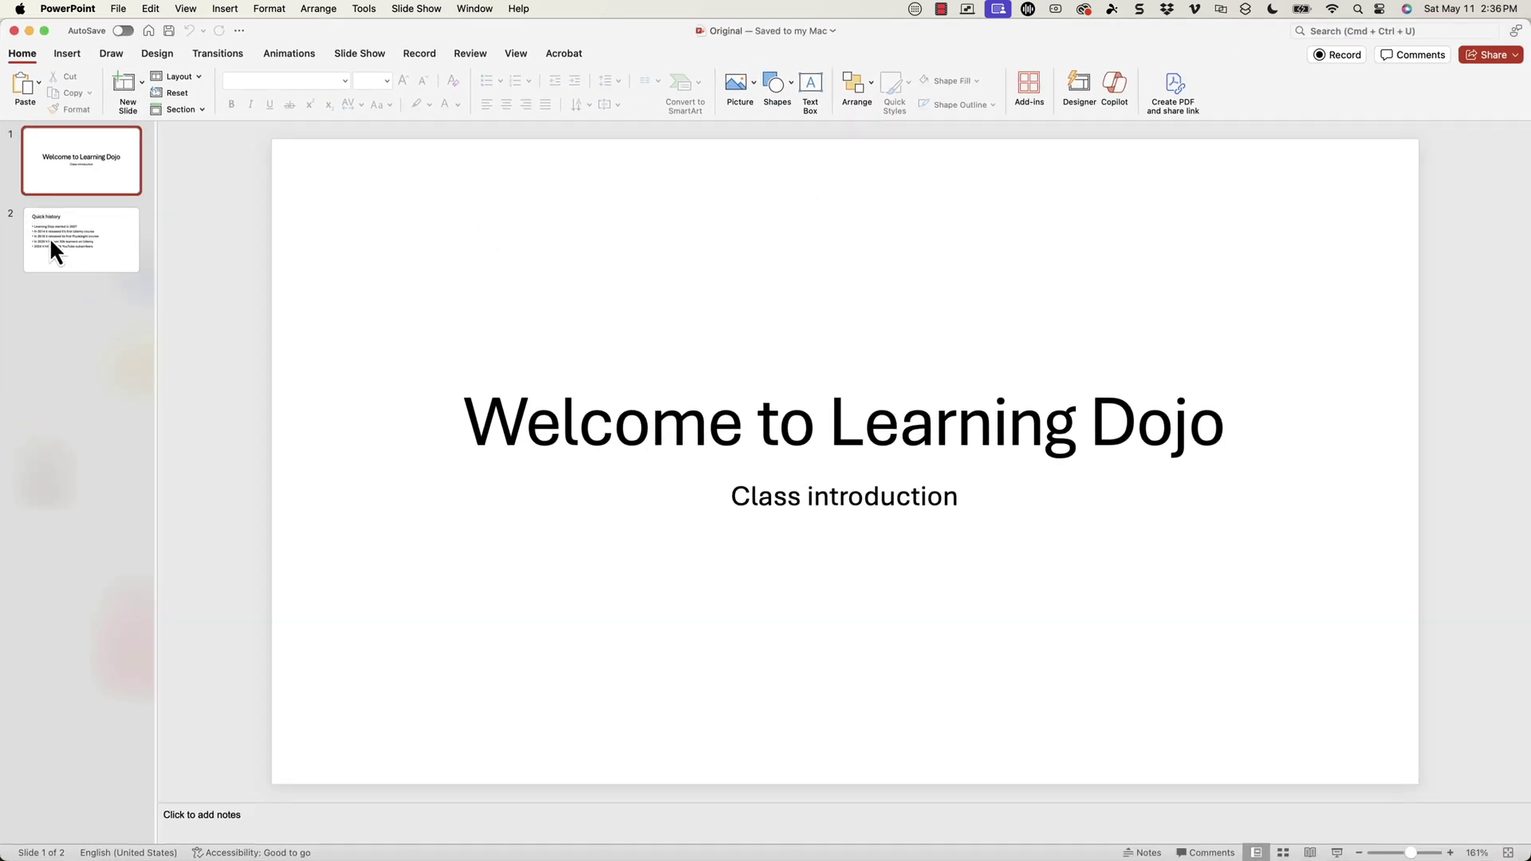
Preview Designer timelines for the Quick history slide and apply the dark-header pin timeline
click(49, 237)
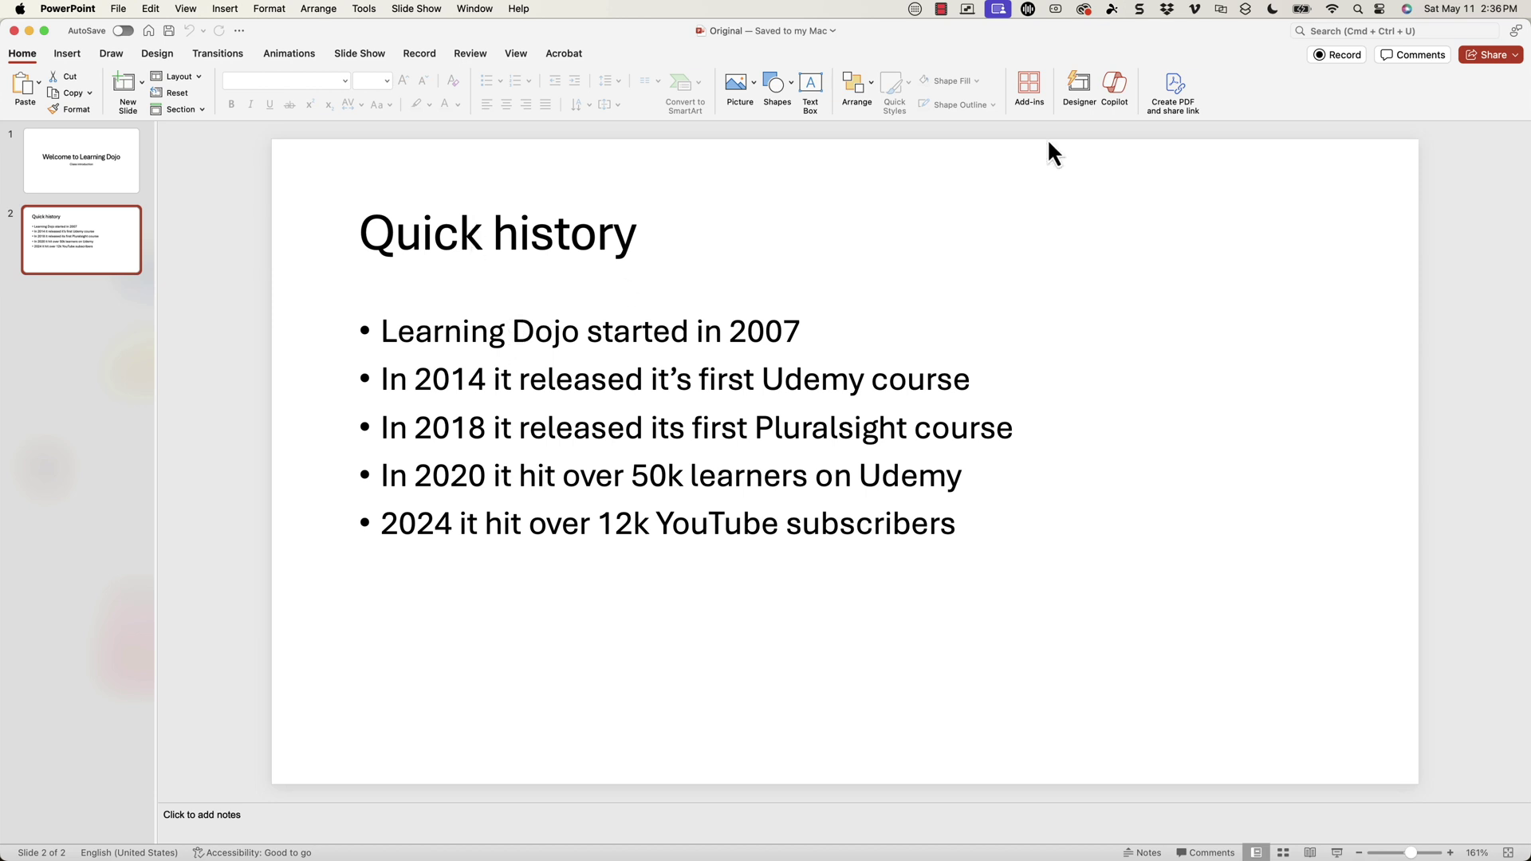
click(1085, 80)
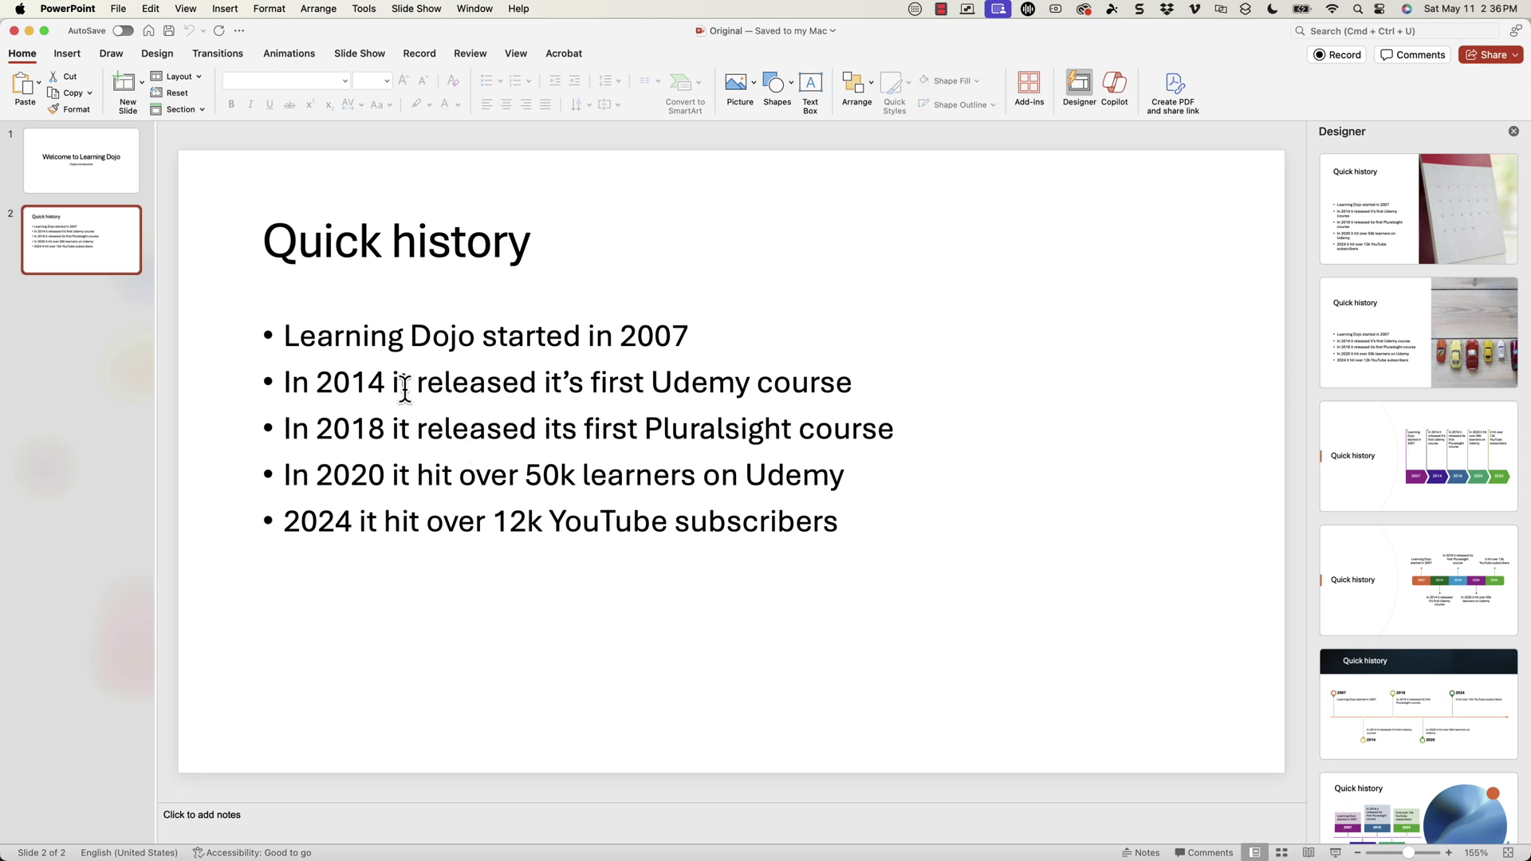
click(1422, 457)
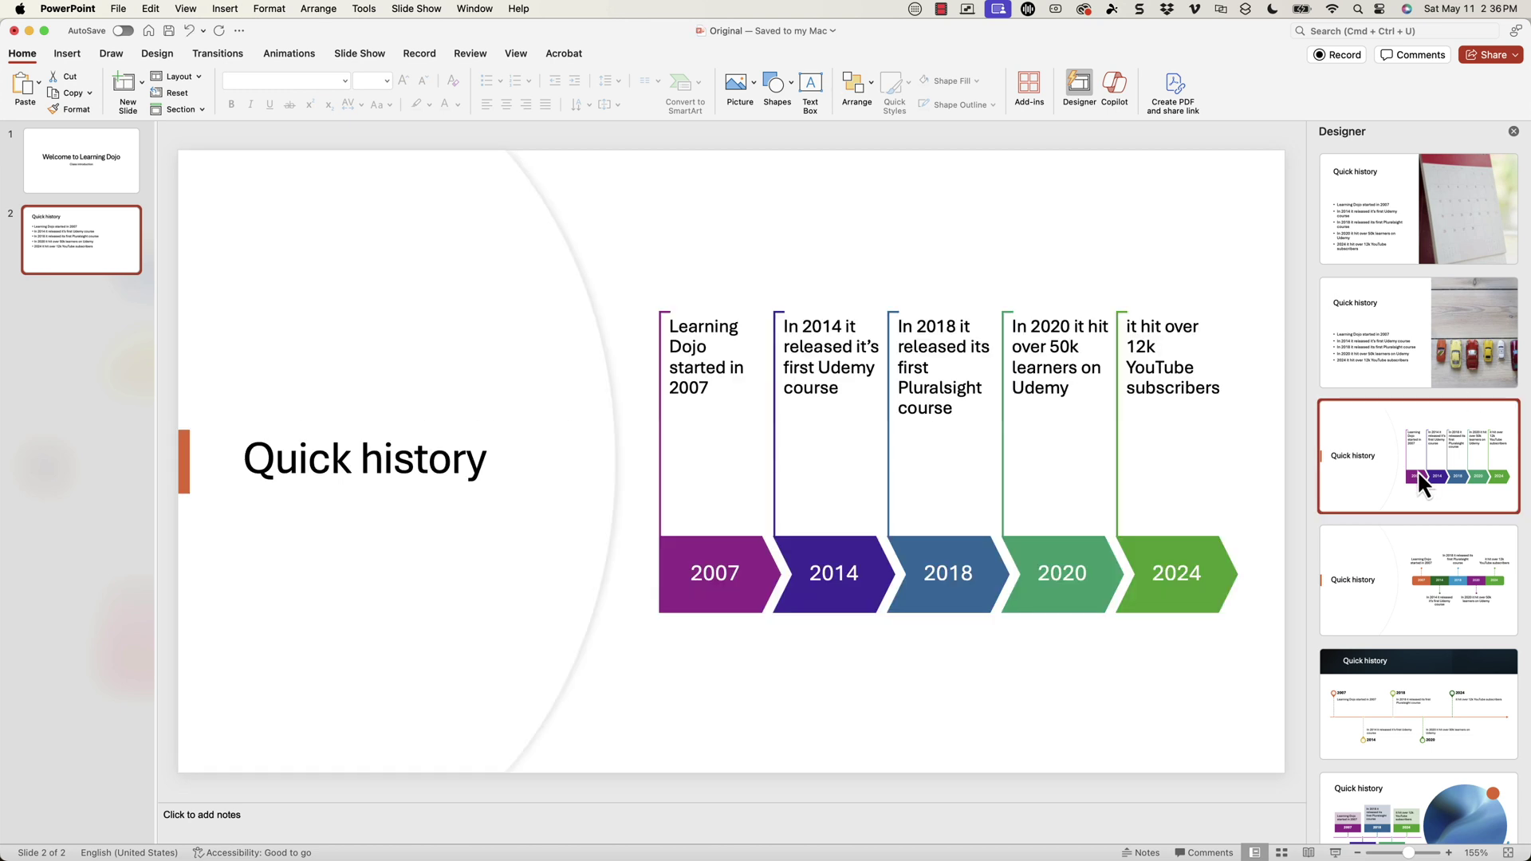
click(1455, 580)
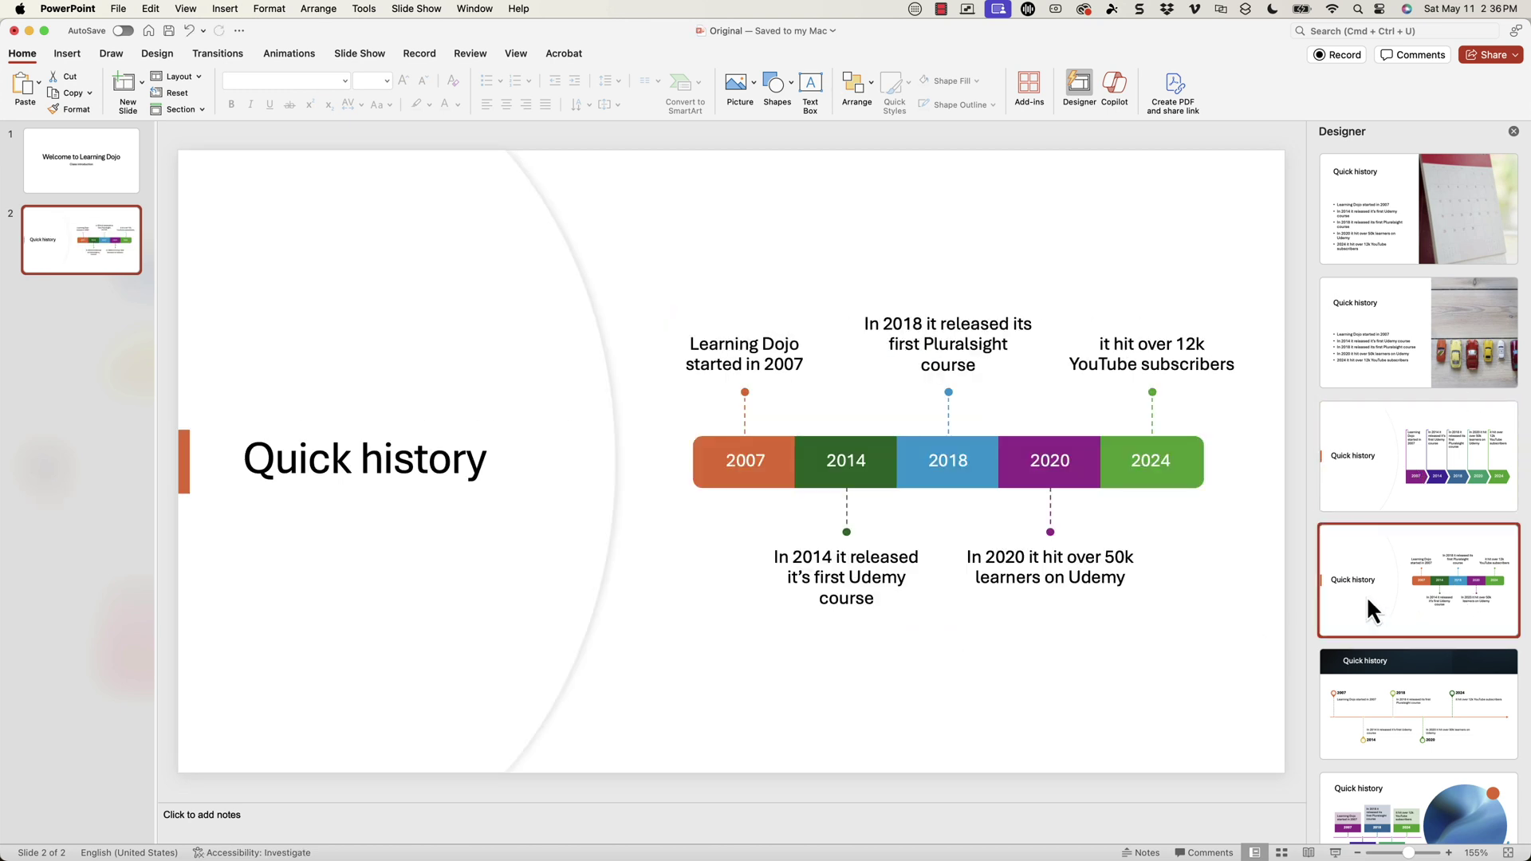
click(1407, 693)
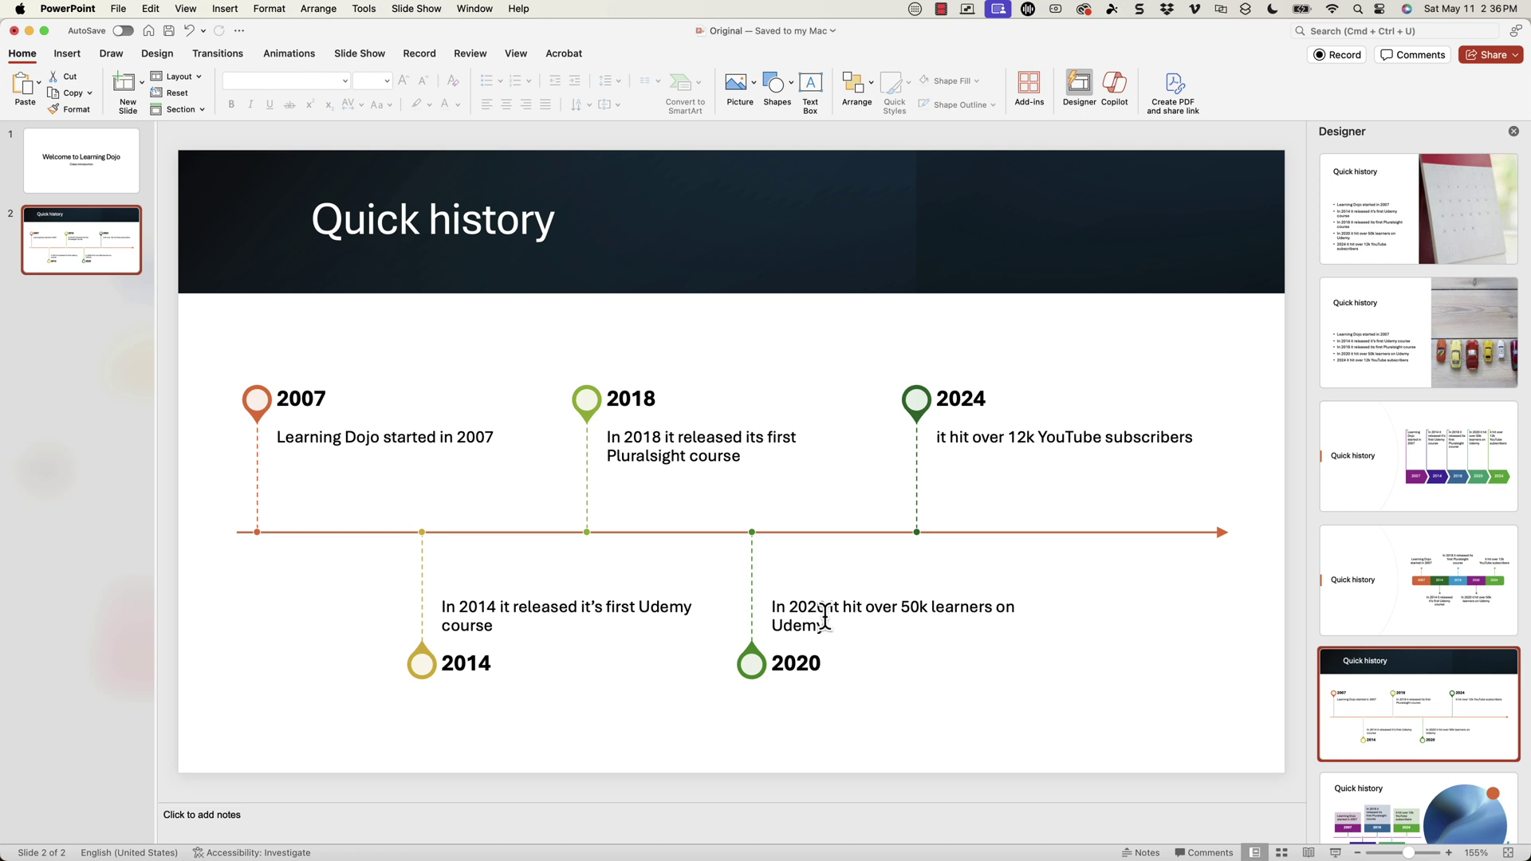
click(1362, 792)
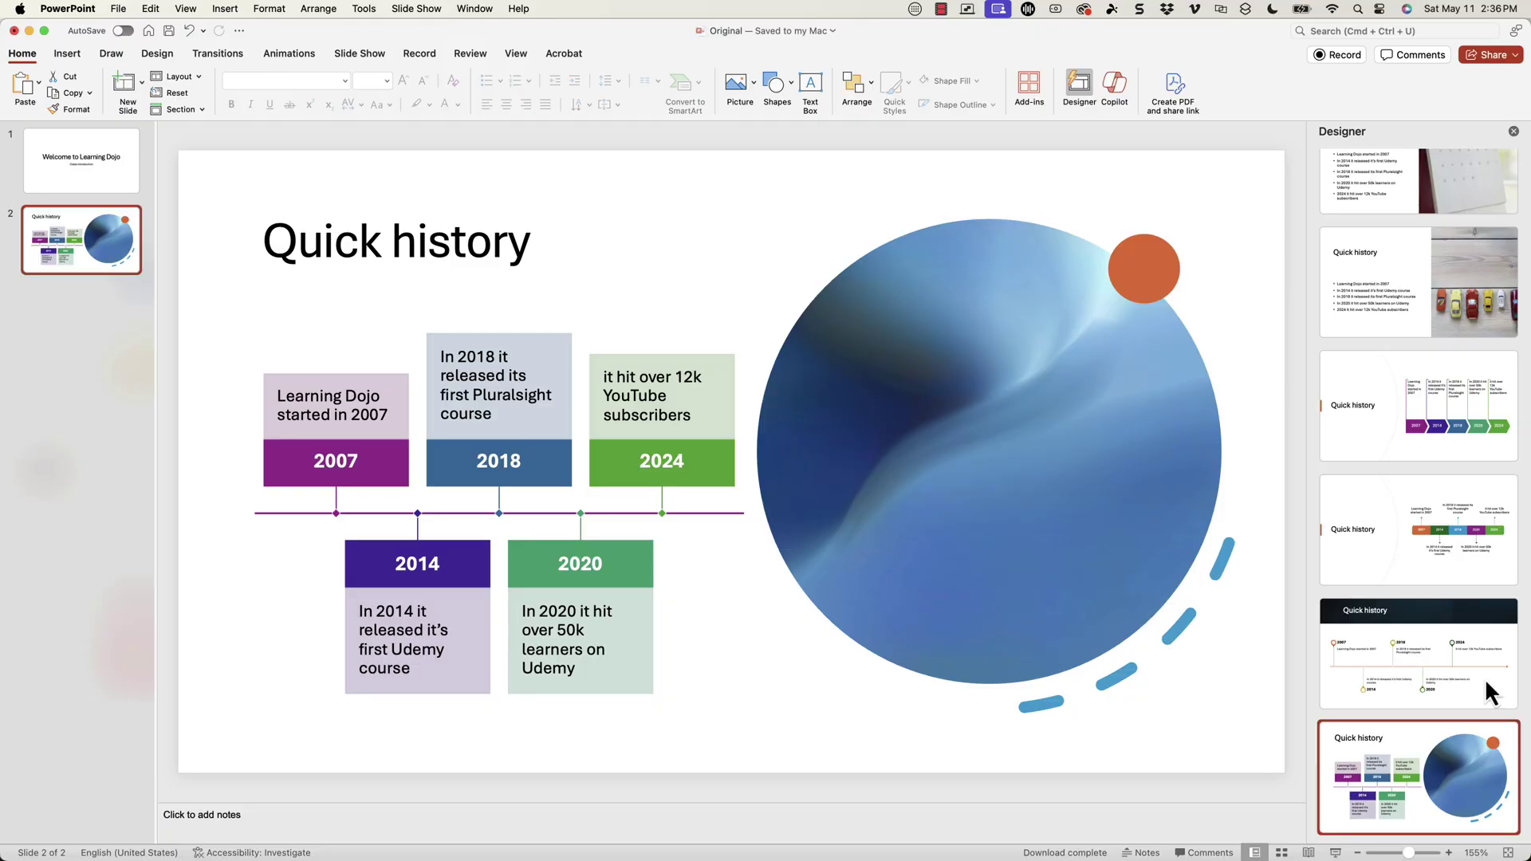
click(1460, 682)
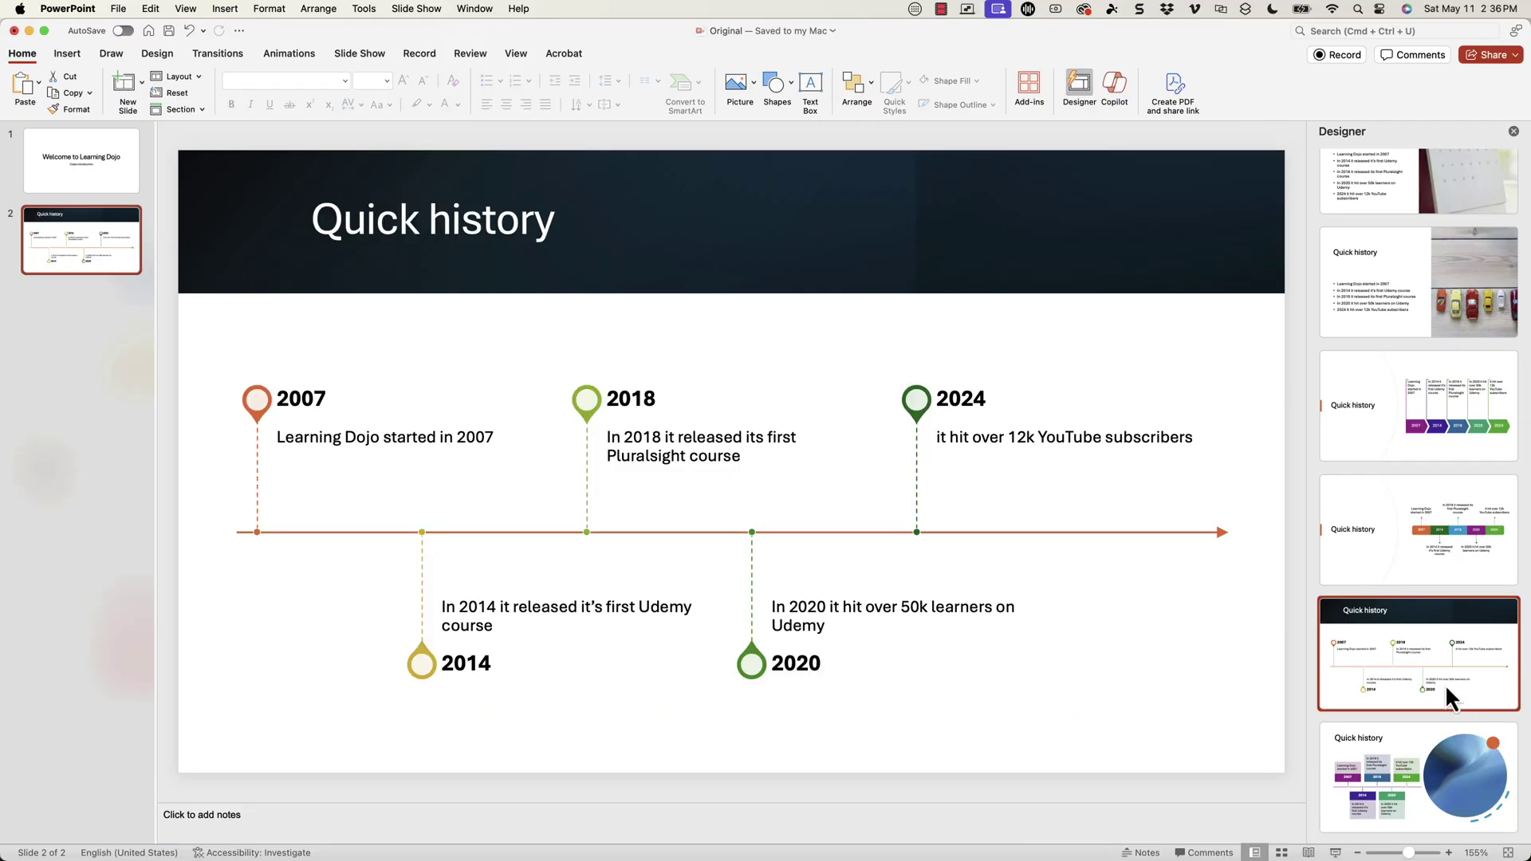
key(ctrl+Up)
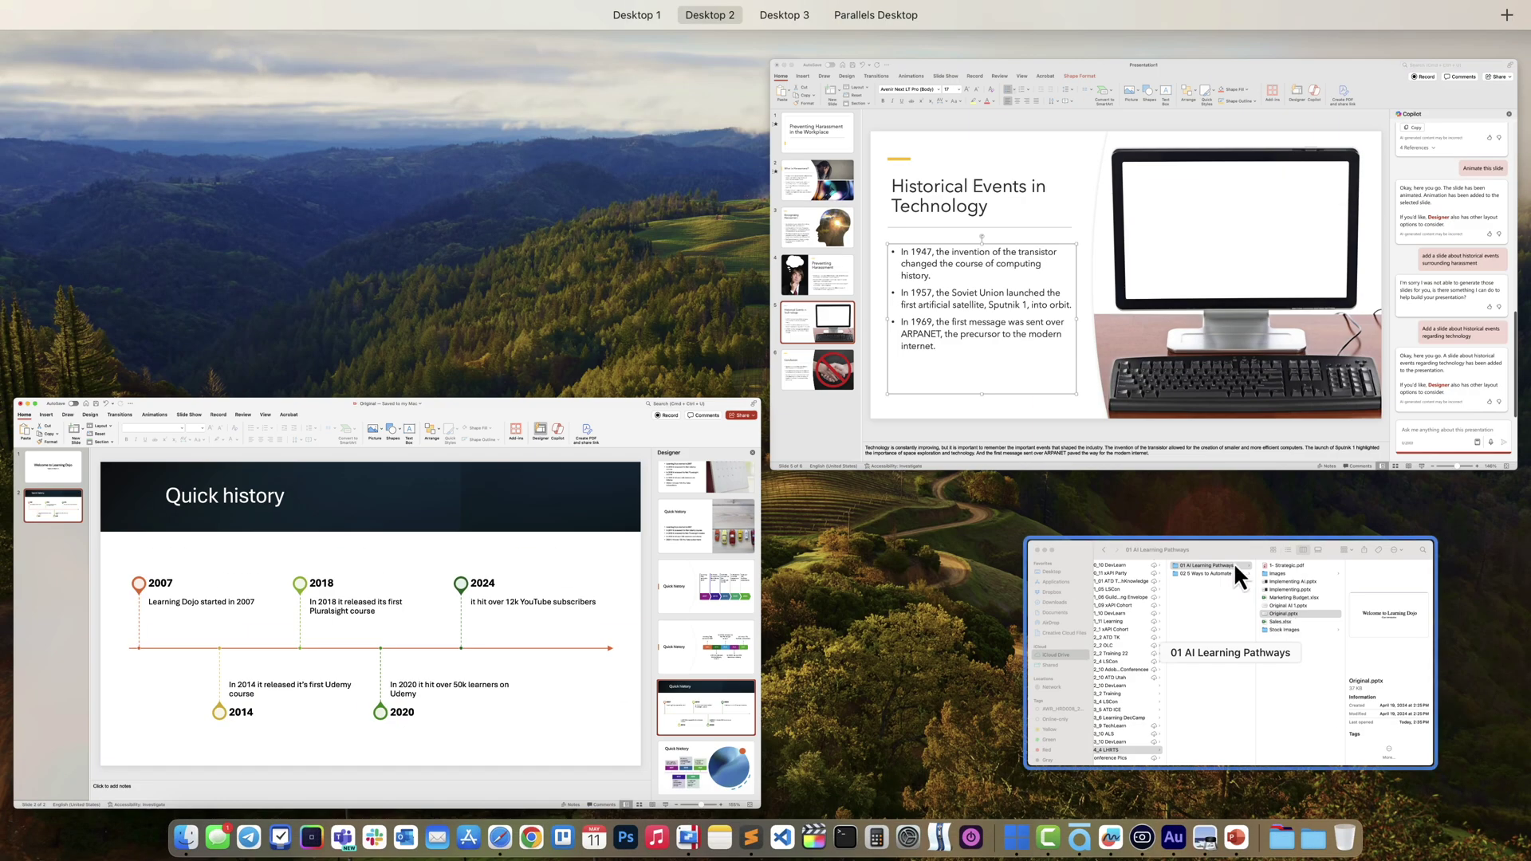
In the harassment deck, start Rehearse with Coach from slide 2, 'What is Harassment?'
click(1026, 394)
click(107, 275)
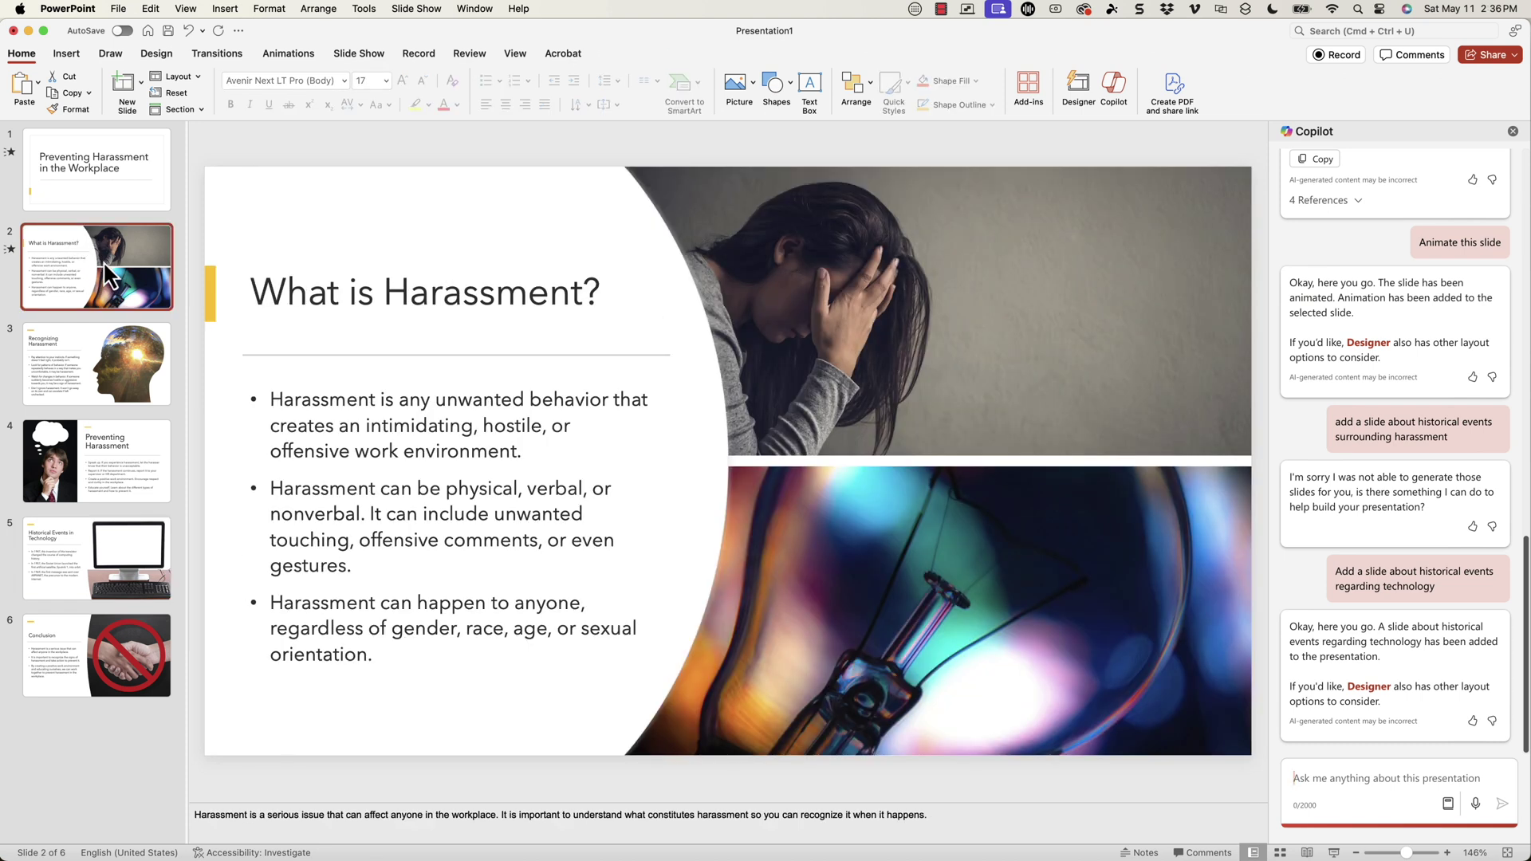
click(419, 53)
click(361, 55)
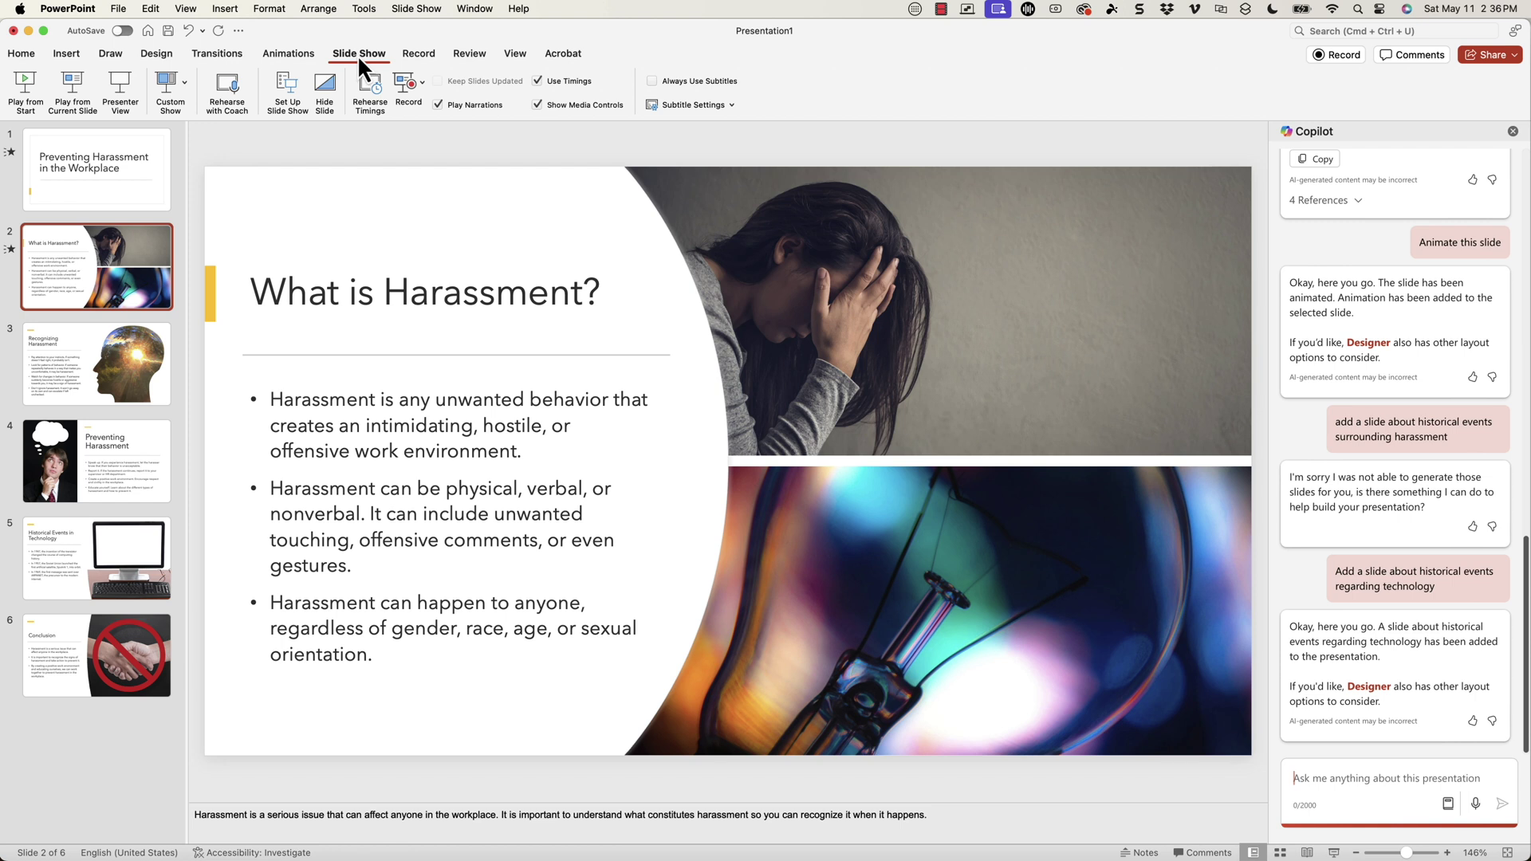
click(227, 88)
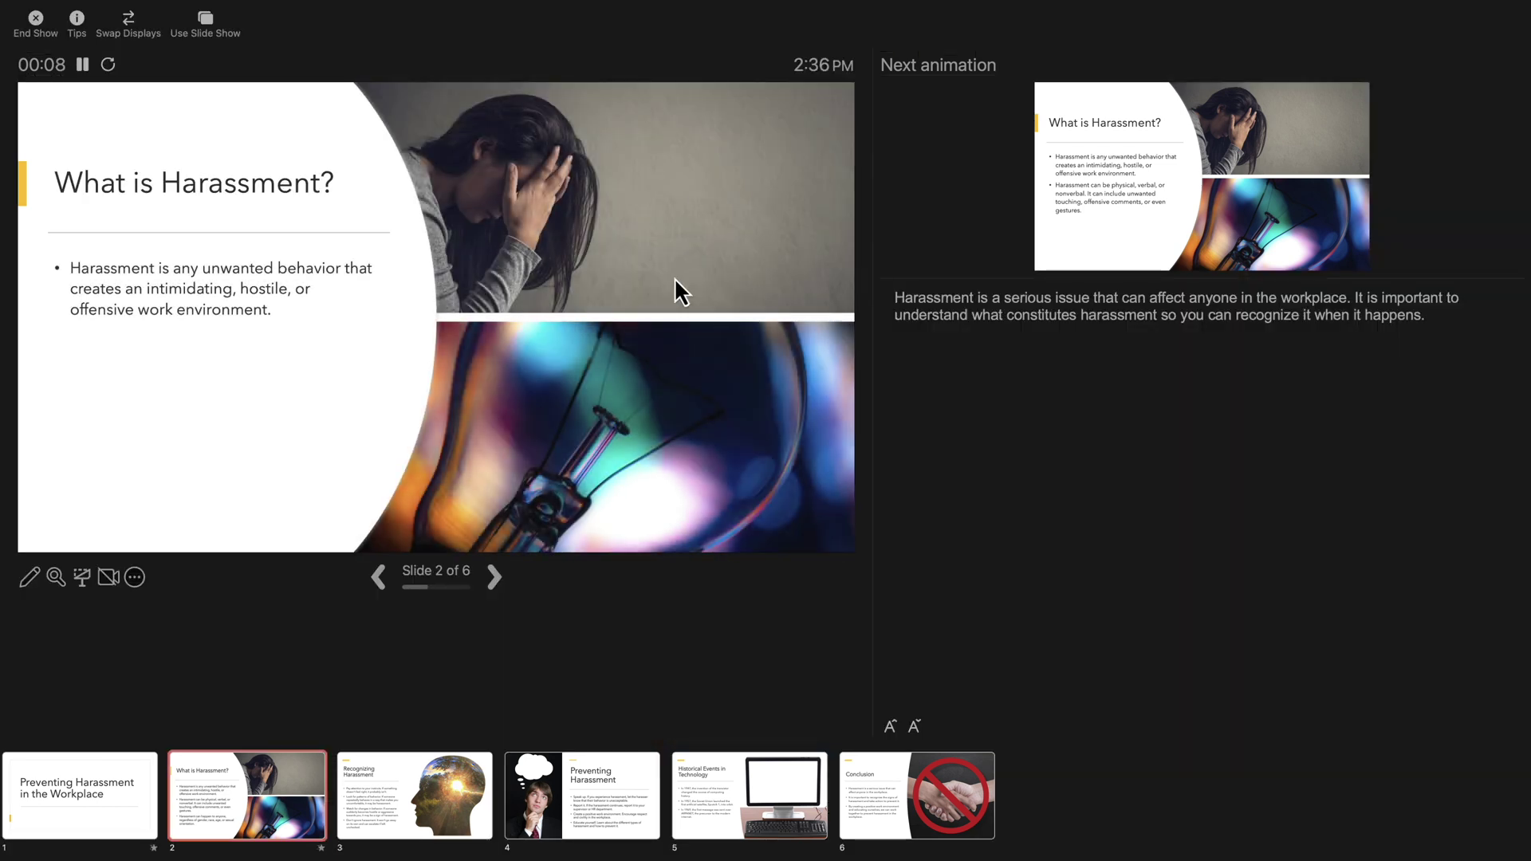
Swap displays, reveal the second bullet, then end the rehearsal to get the Rehearsal Report
click(127, 22)
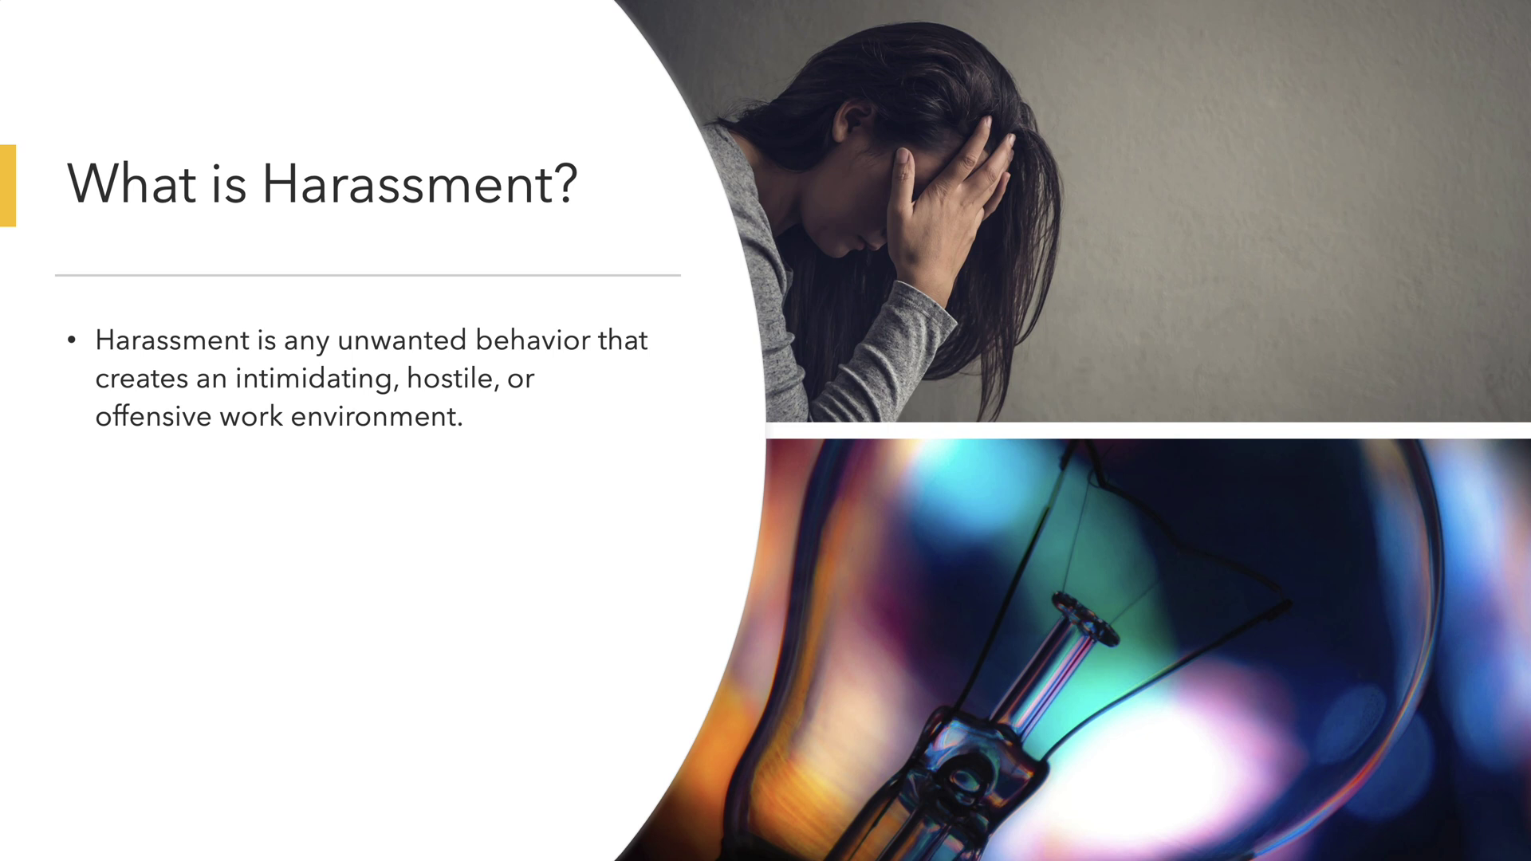
key(Right)
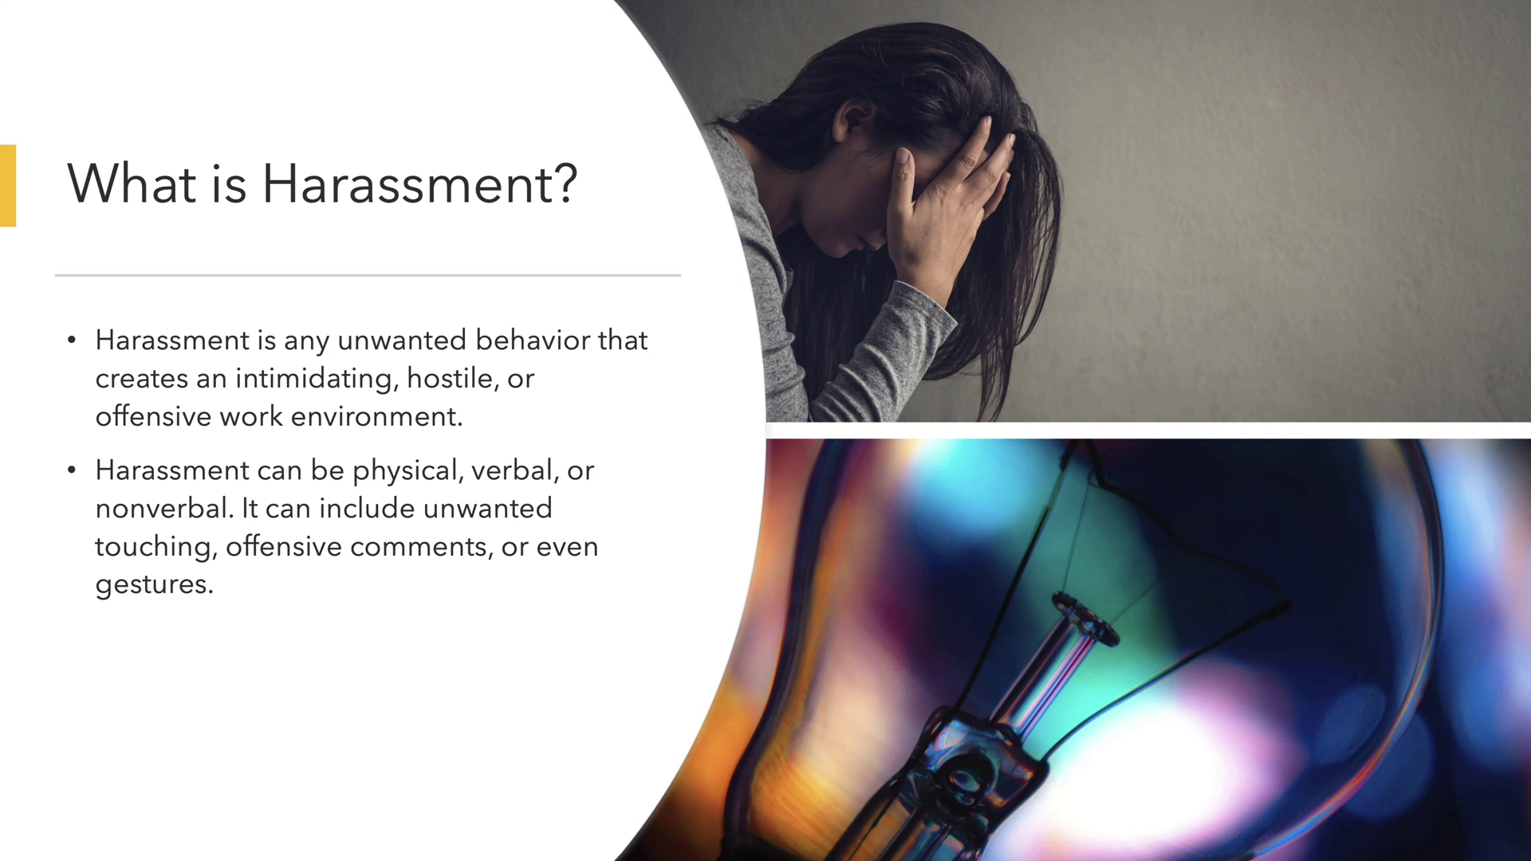
key(Escape)
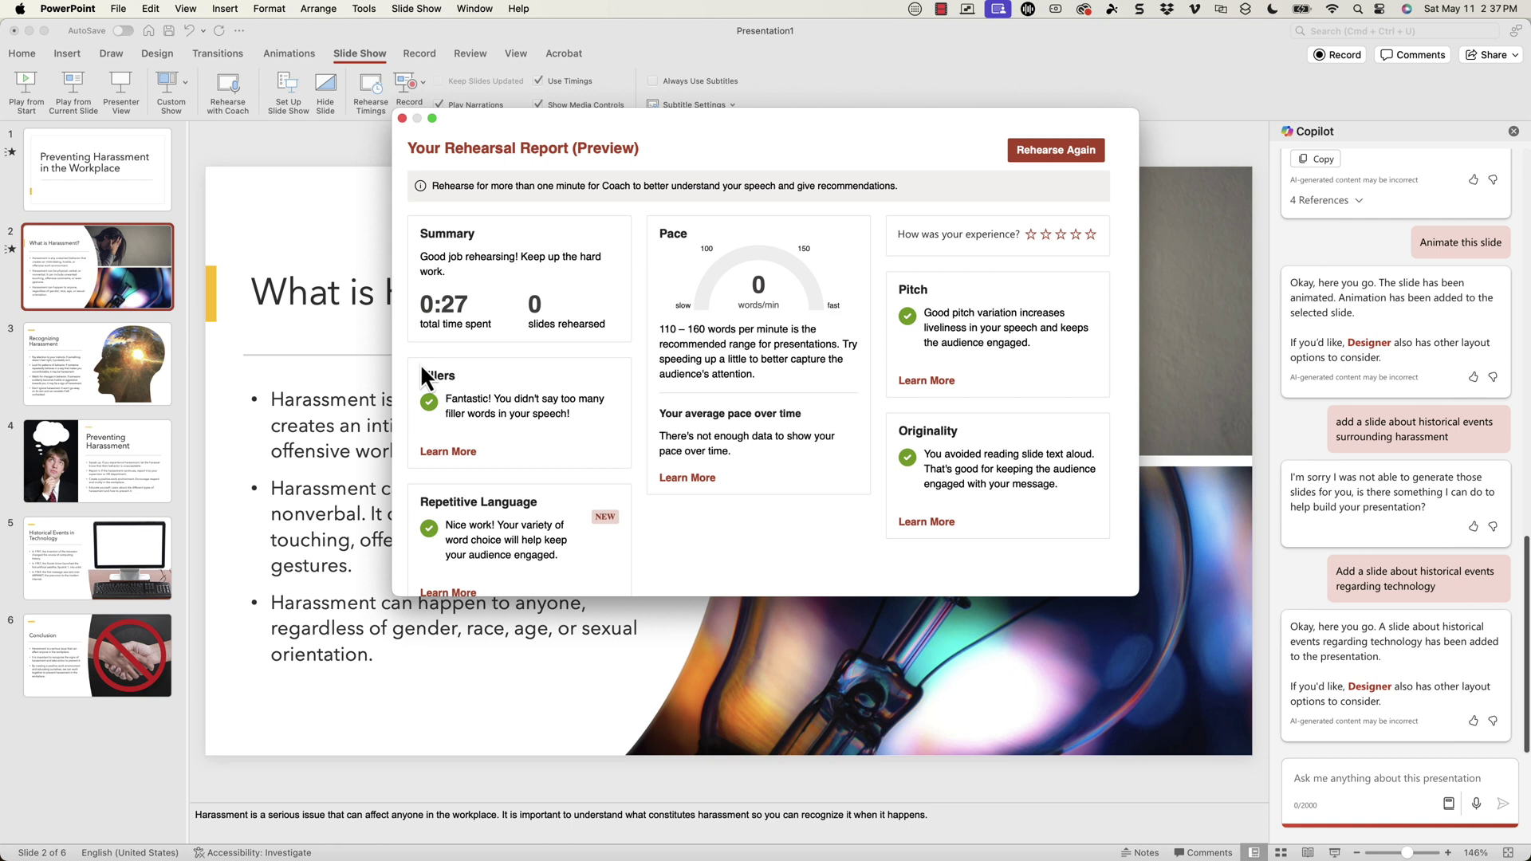
Reposition and scroll through the Rehearsal Report's feedback cards, then close the report
drag(554, 126, 770, 171)
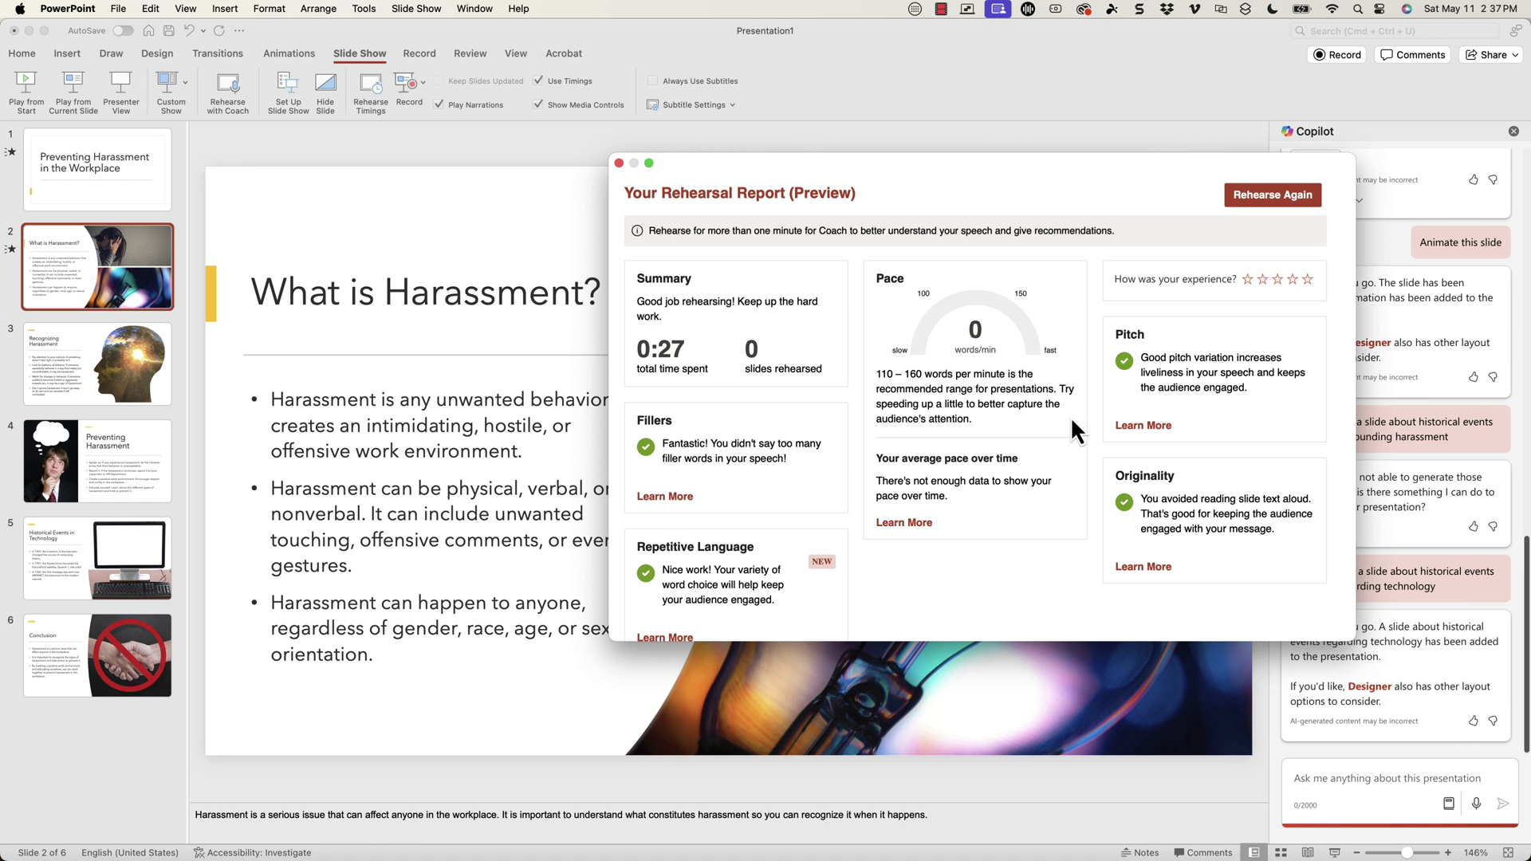
drag(874, 157, 697, 138)
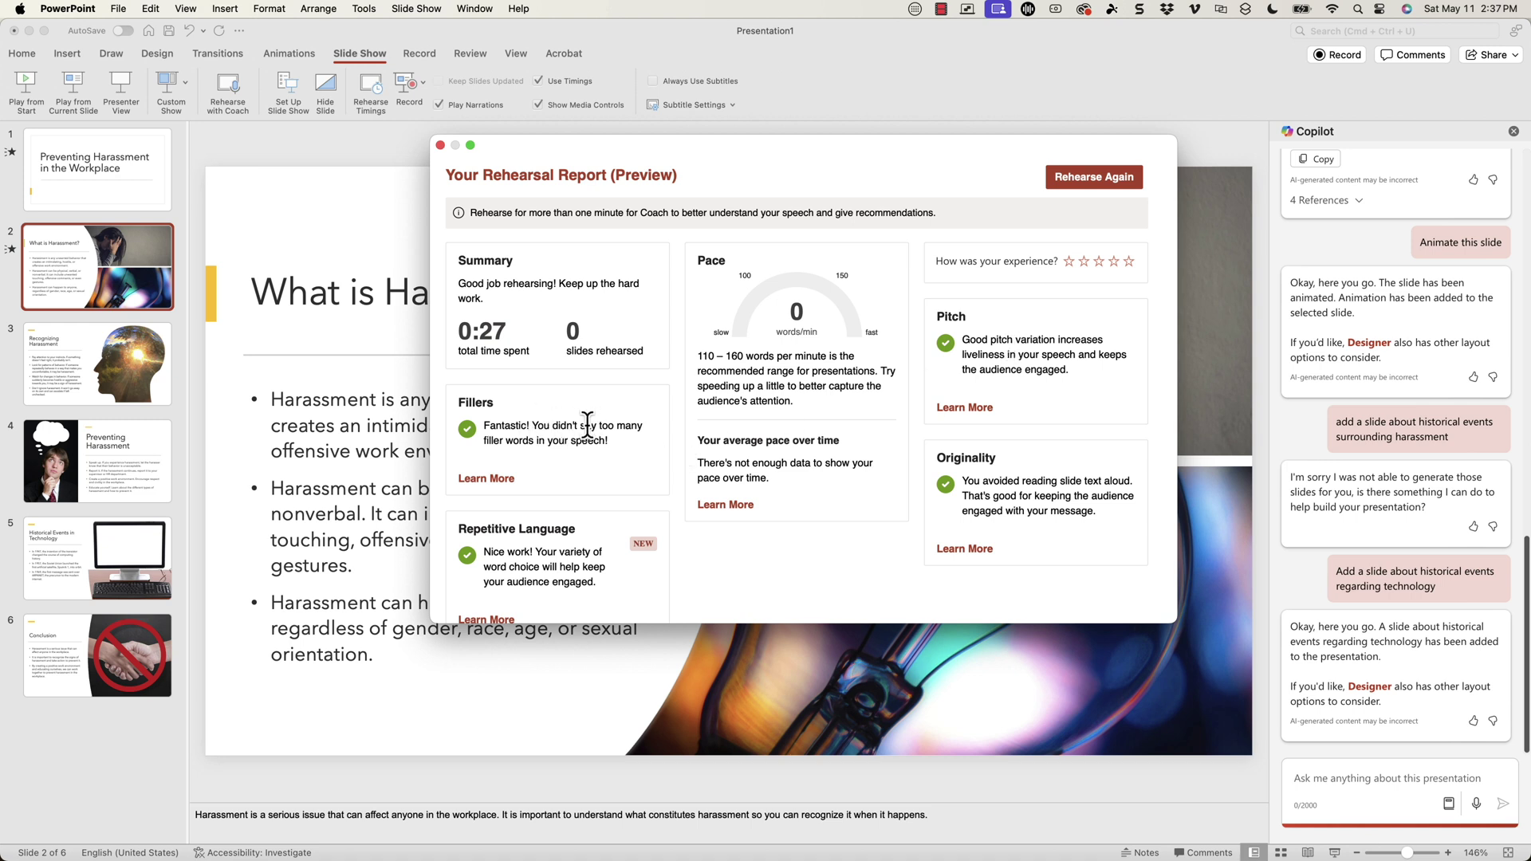
scroll(610, 425, down, 4)
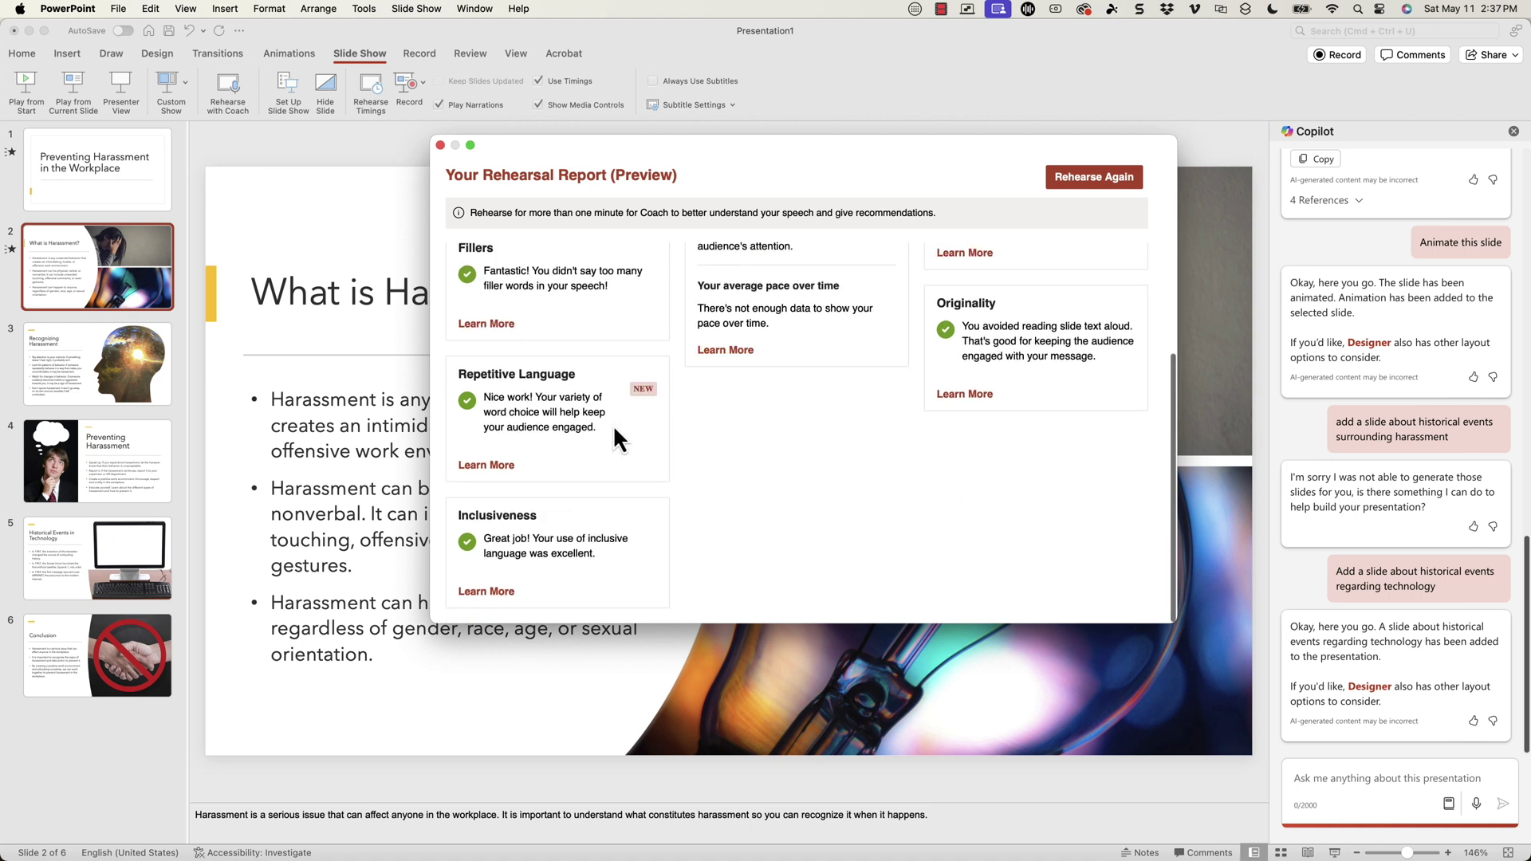
scroll(682, 431, up, 4)
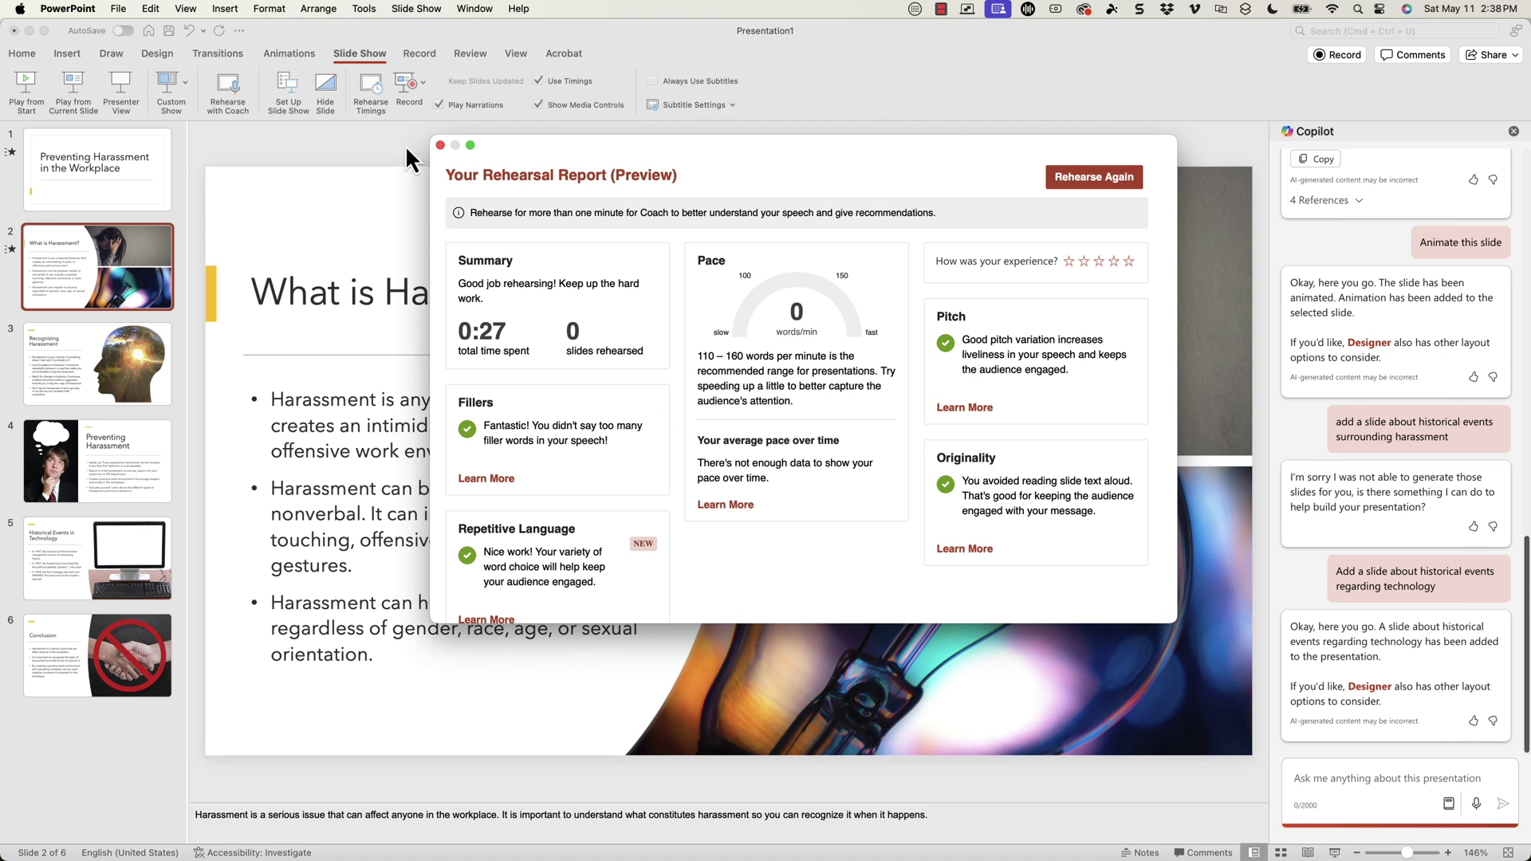
click(441, 145)
click(72, 56)
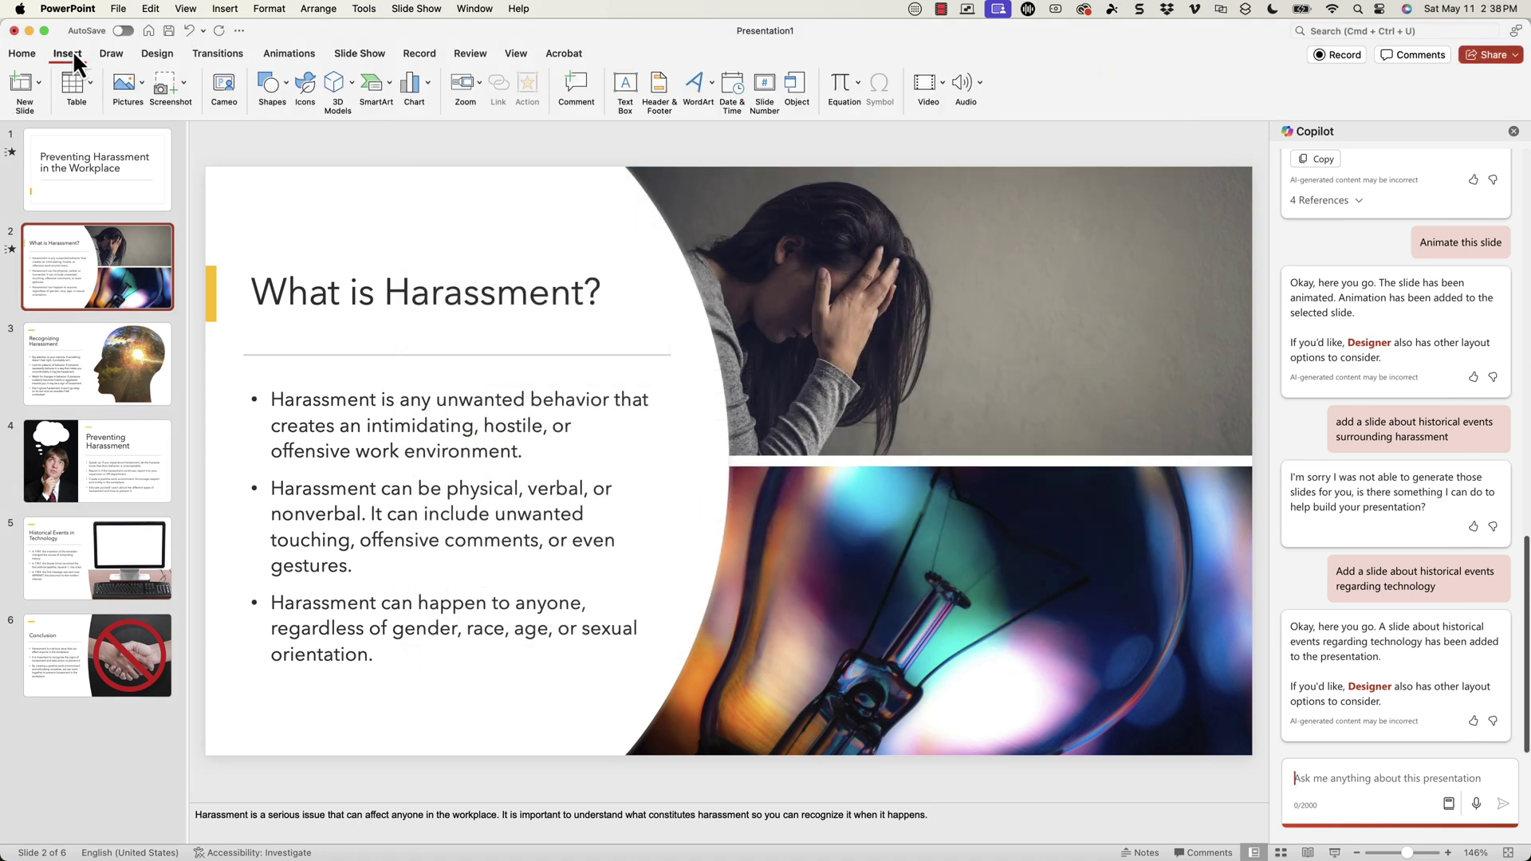
Insert a Cameo placeholder on the slide and turn on its live webcam preview
click(235, 102)
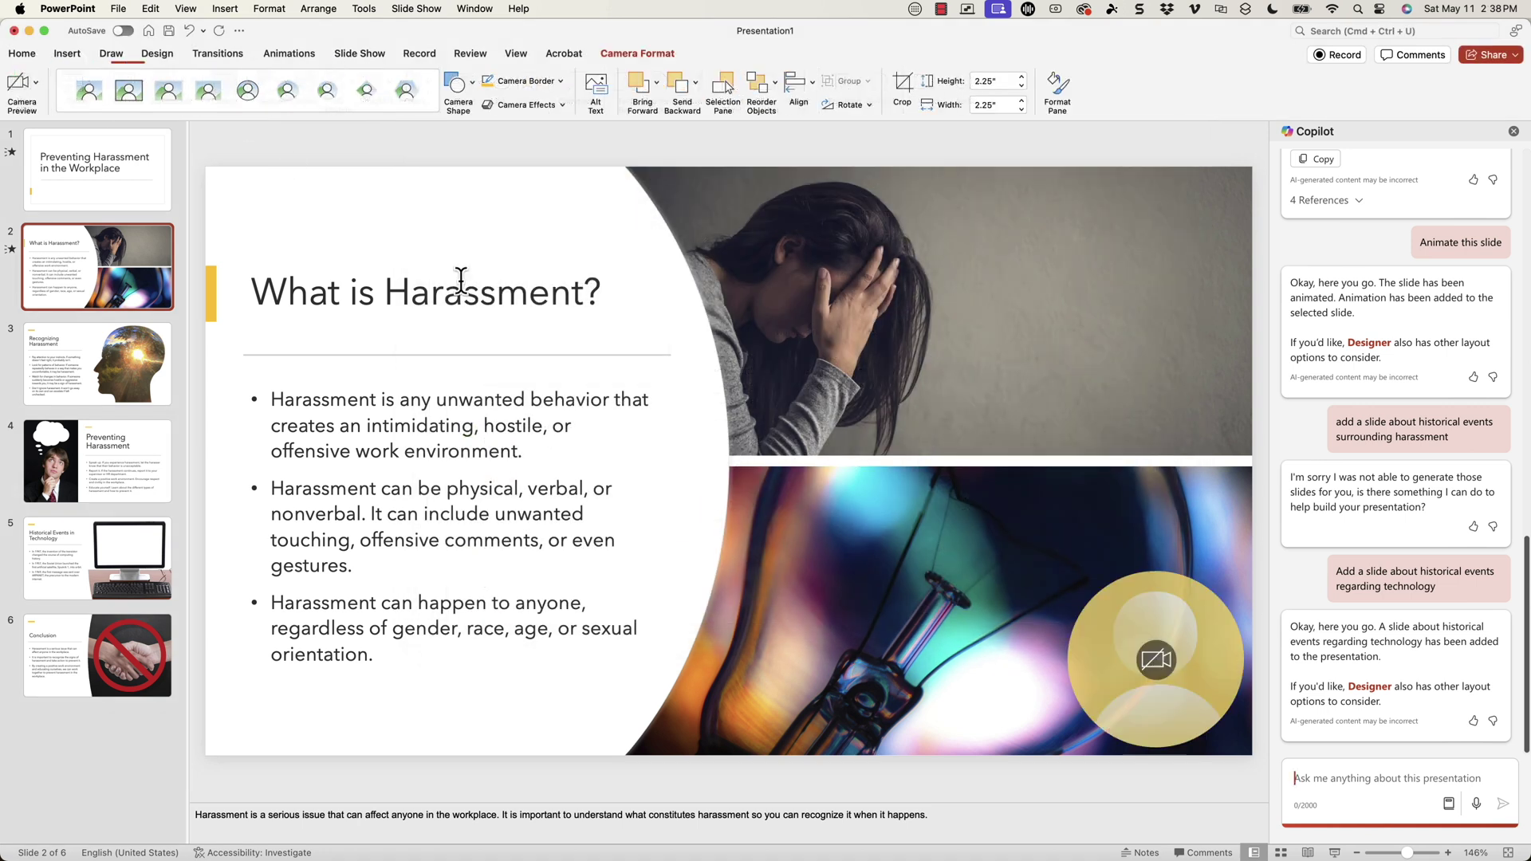
click(1173, 676)
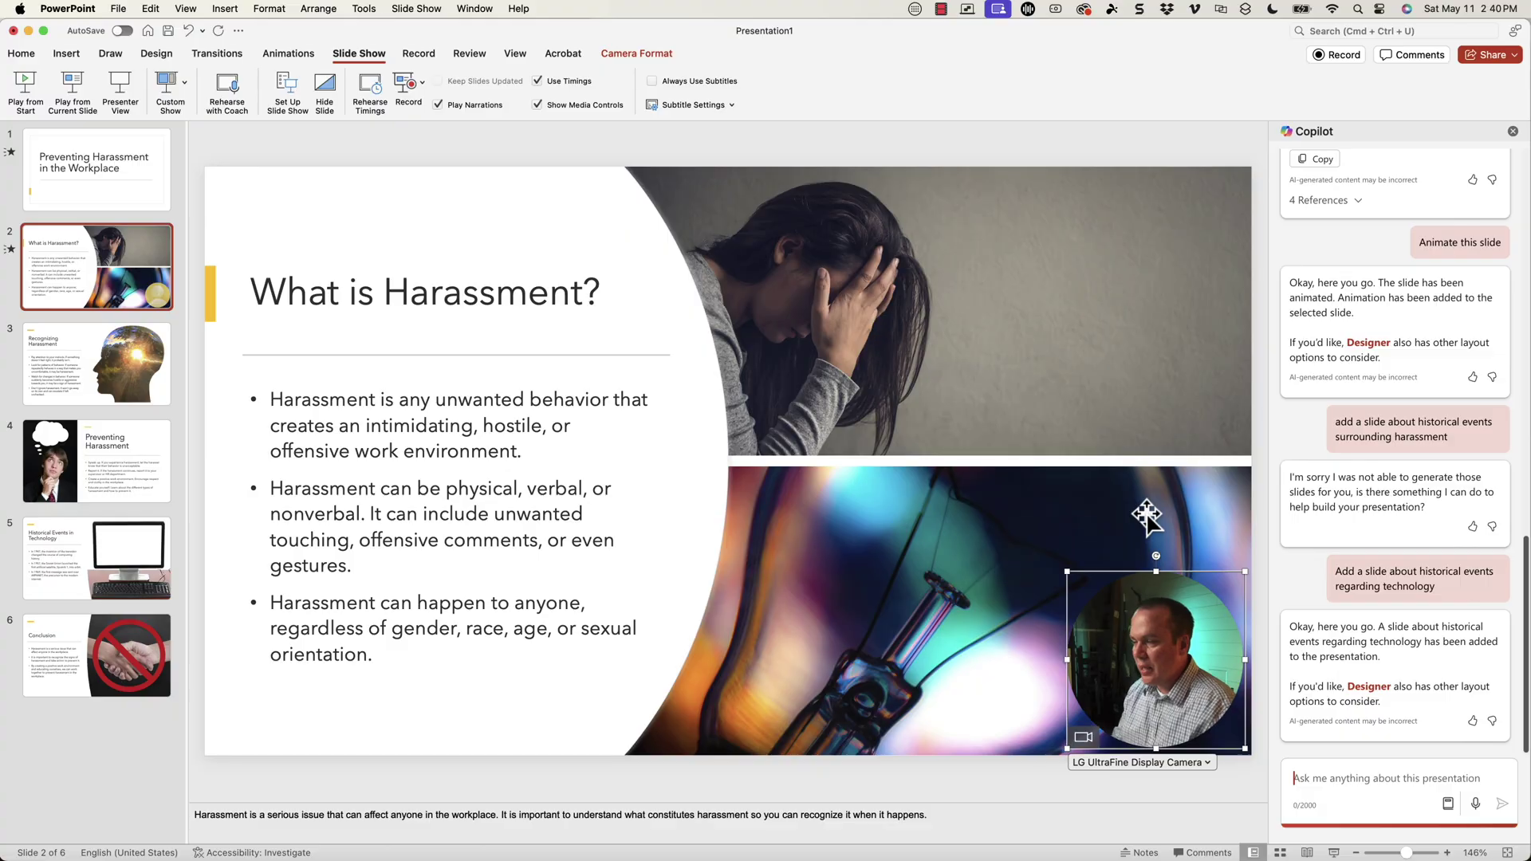
key(super+Tab)
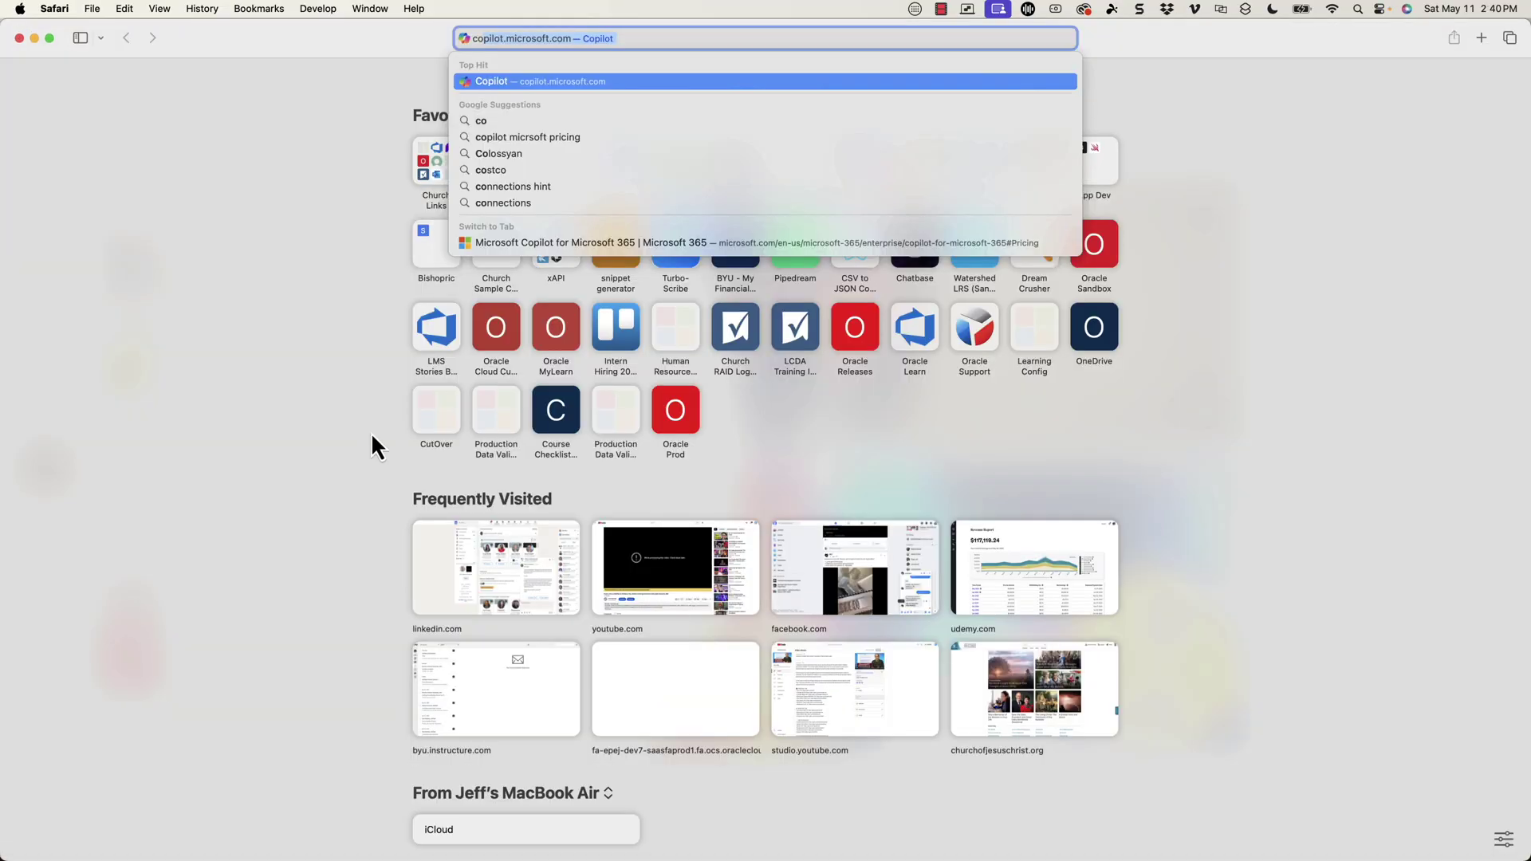
Load copilot.microsoft.com, then return to PowerPoint and save the deck as 'Second'
key(Return)
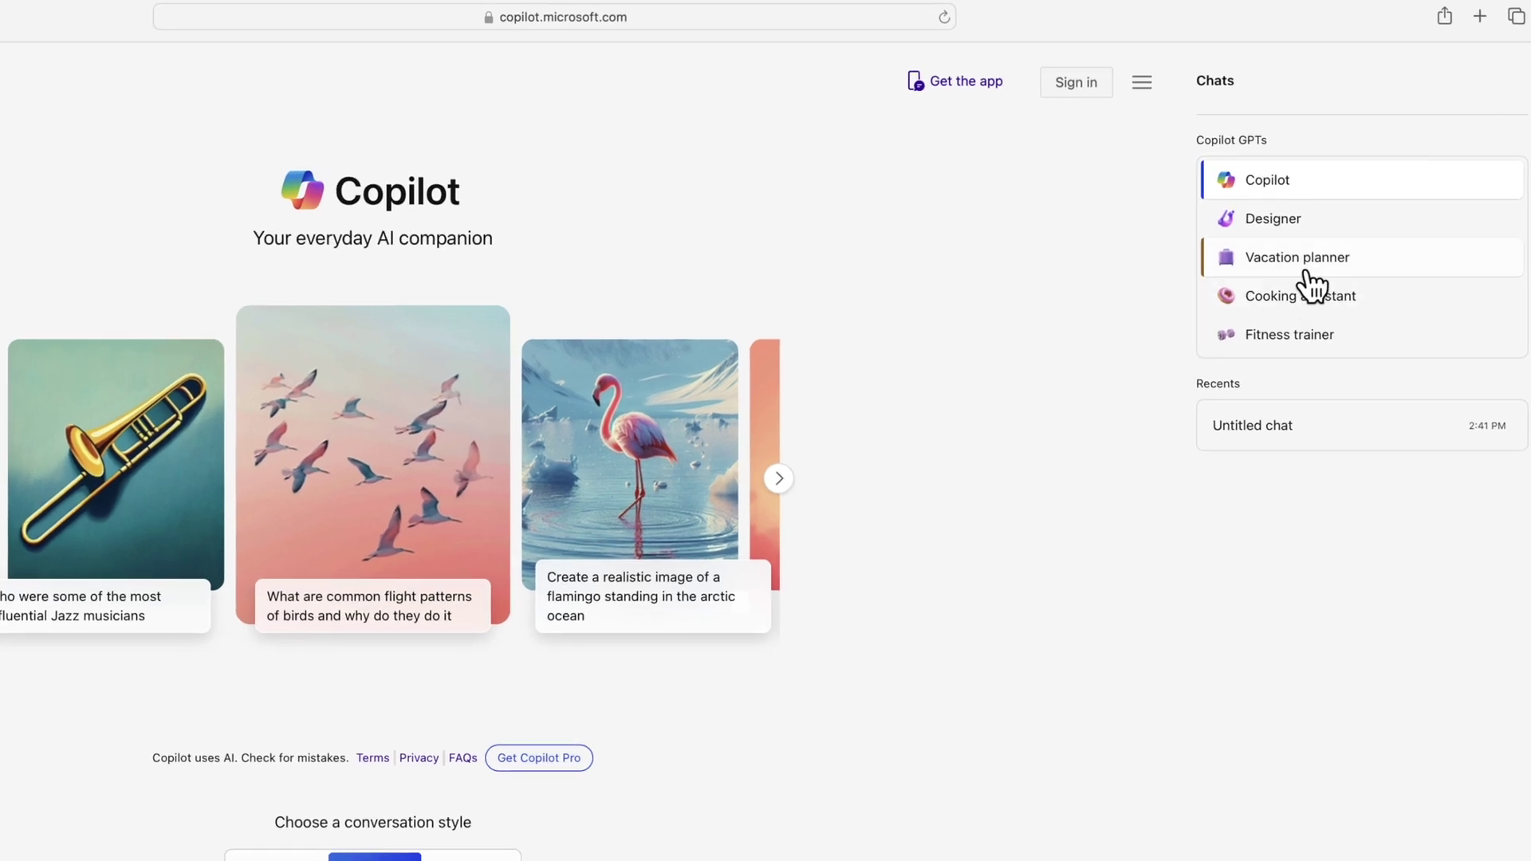
key(super+Tab)
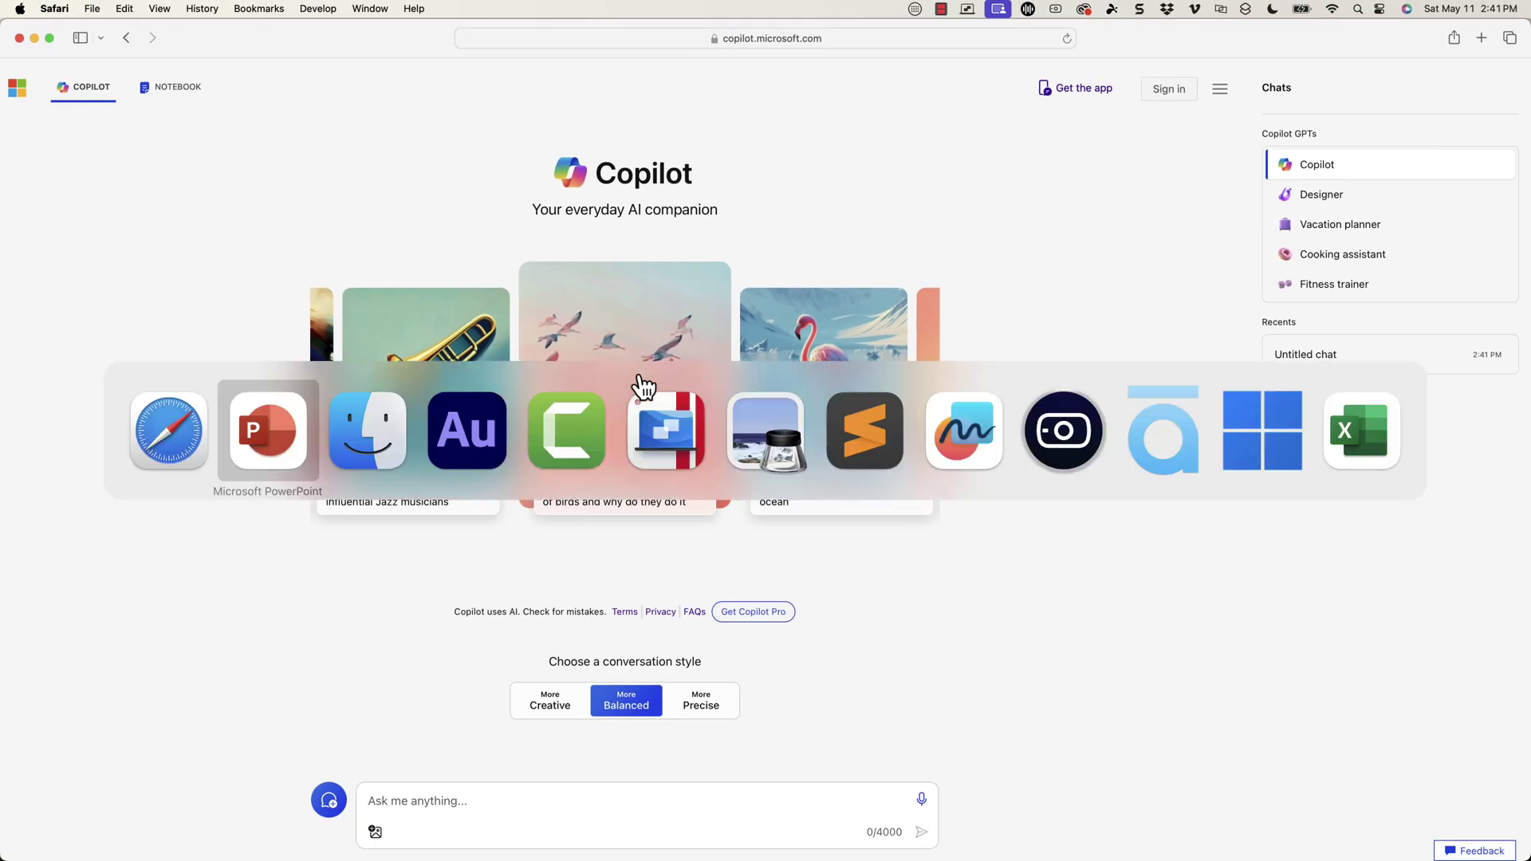
click(268, 430)
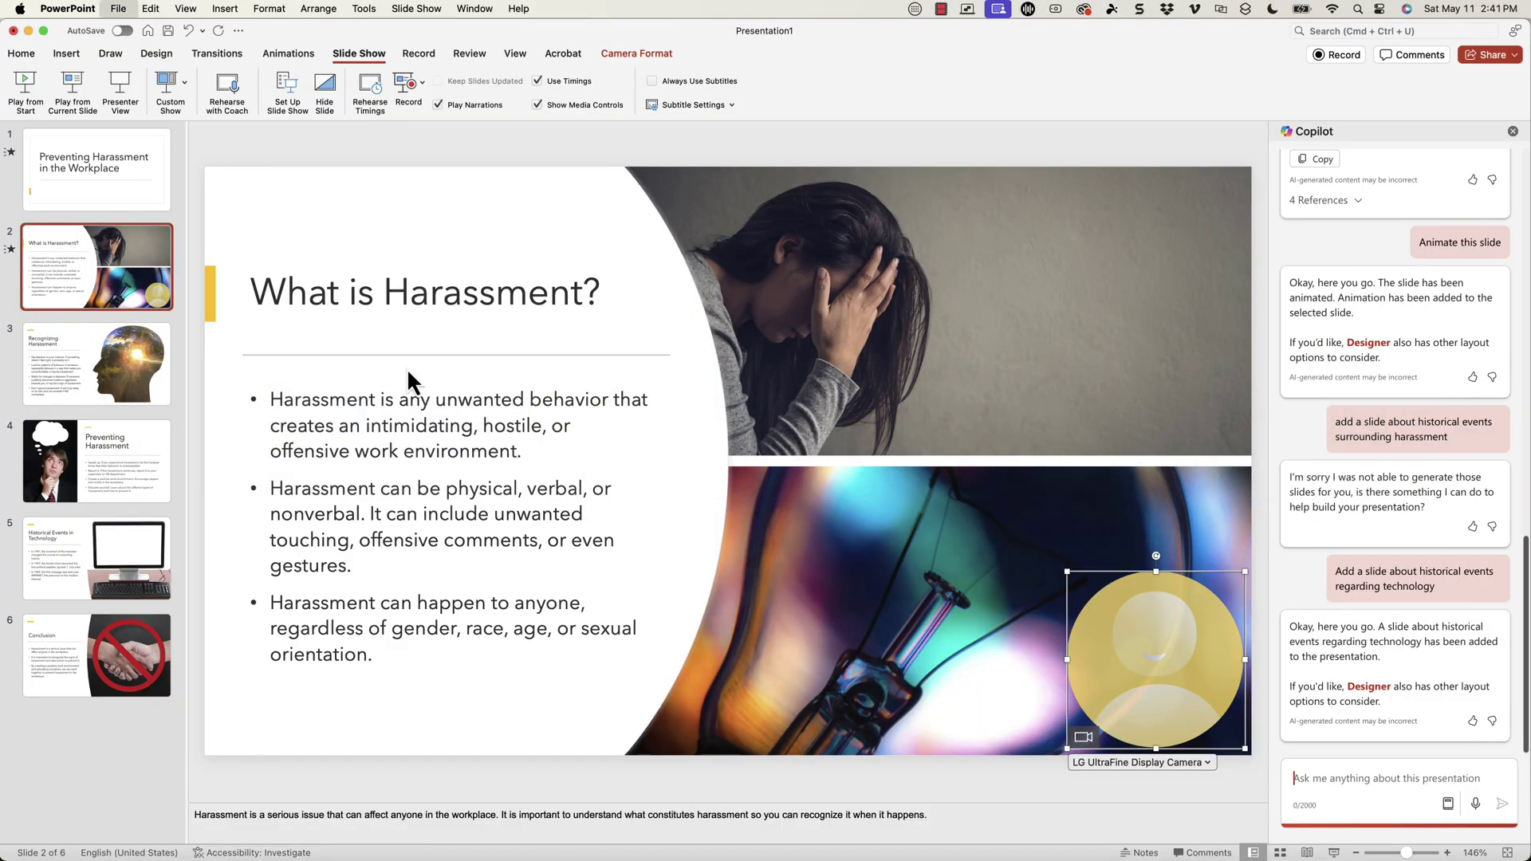
key(super+s)
text(Second)
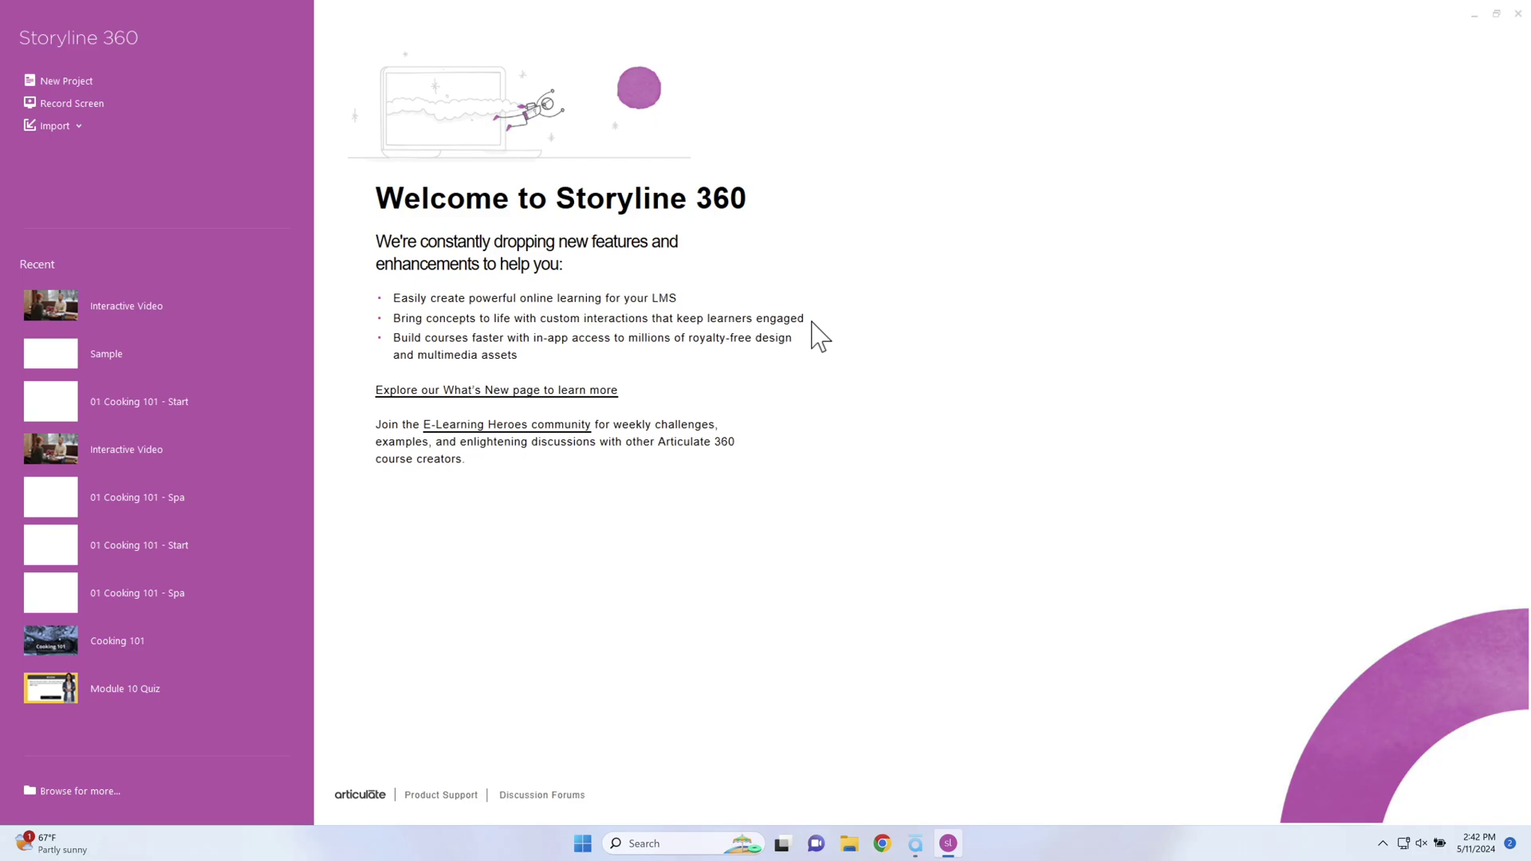
click(57, 126)
click(165, 143)
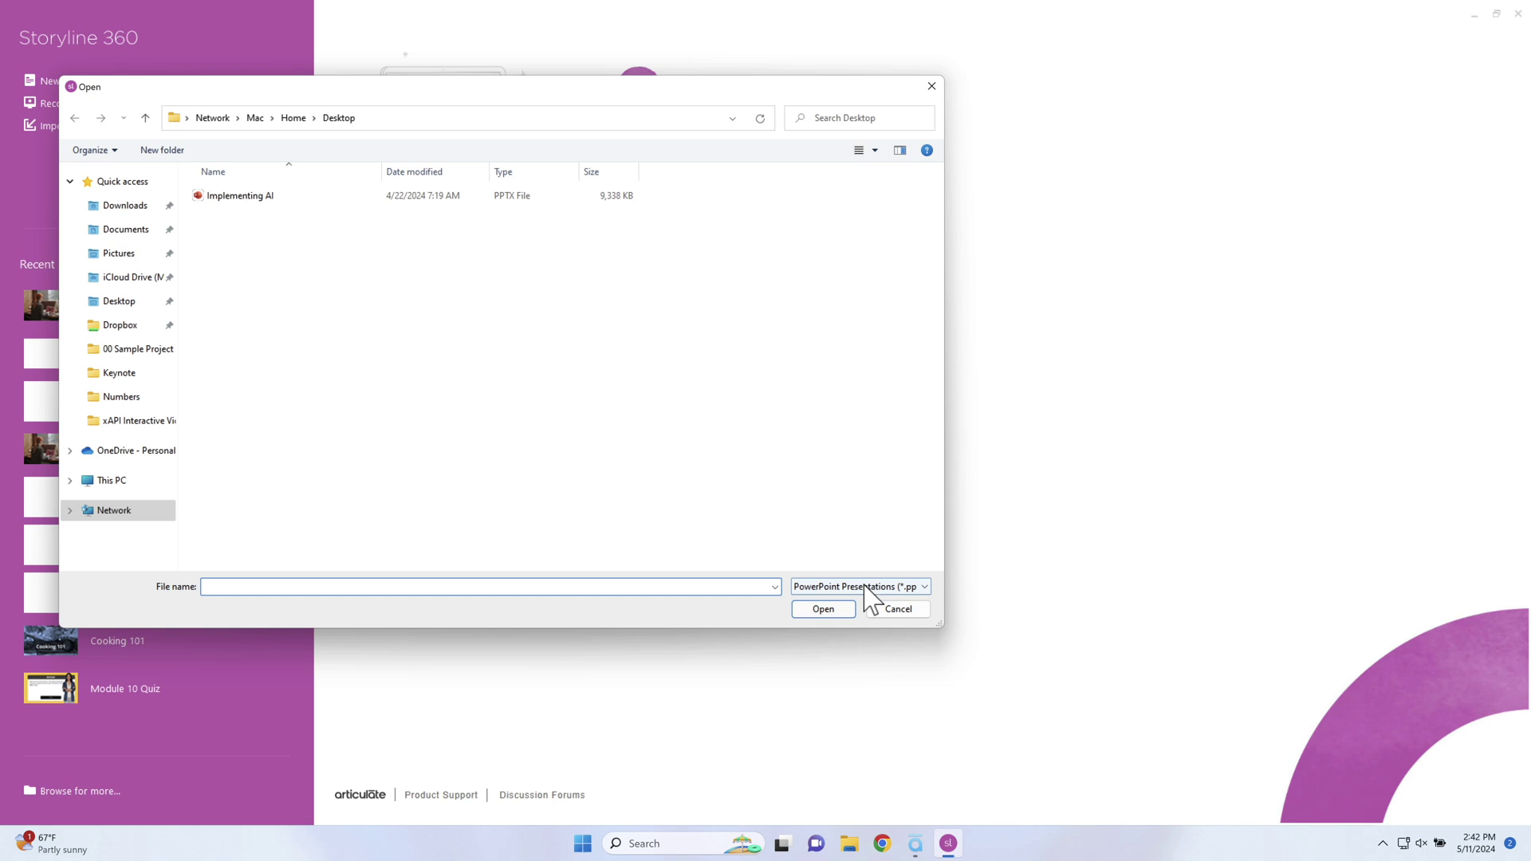
click(909, 613)
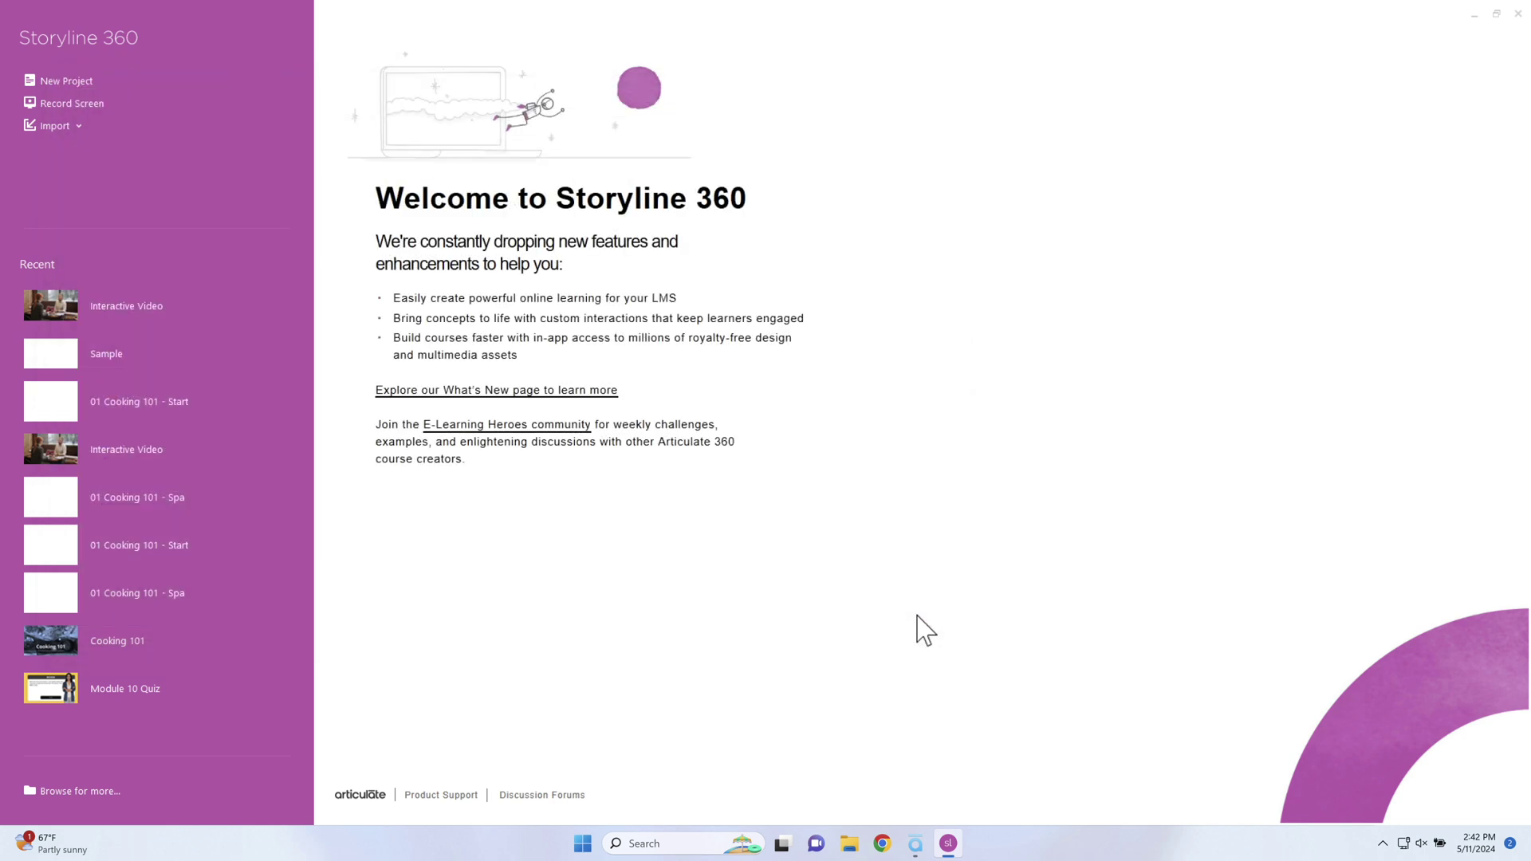